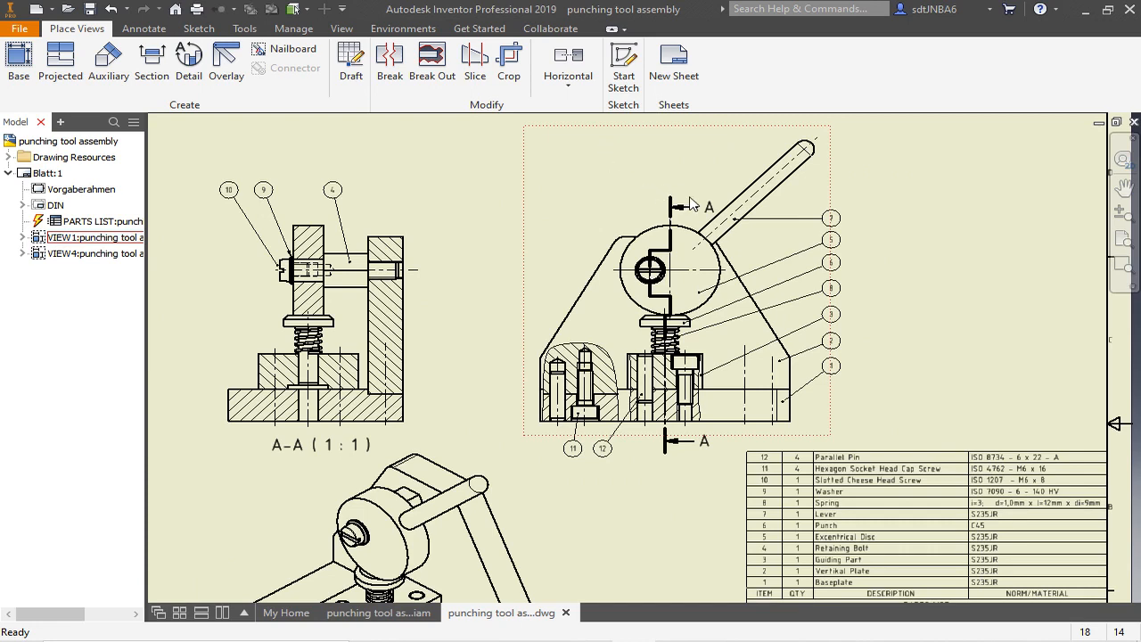
Switch to the punching tool assembly model and create a new drawing from the Norm.dwg template
{"action": "left_click_drag", "start_coordinate": [674, 205], "coordinate": [668, 308]}
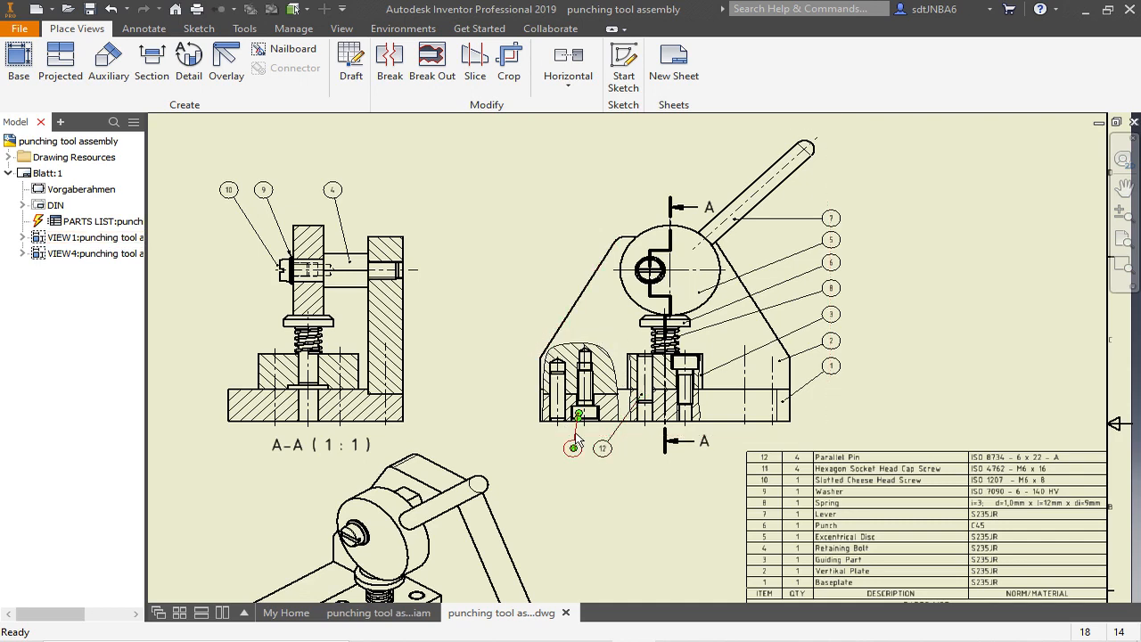
{"action": "left_click", "coordinate": [383, 612]}
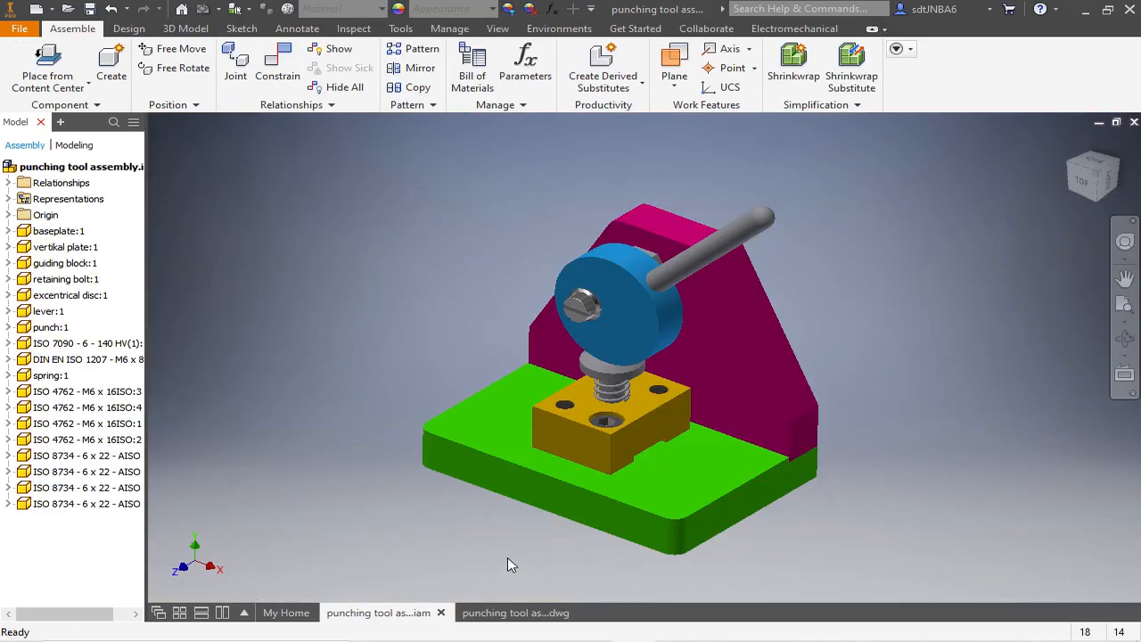
{"action": "left_click", "coordinate": [17, 34]}
{"action": "left_click", "coordinate": [36, 86]}
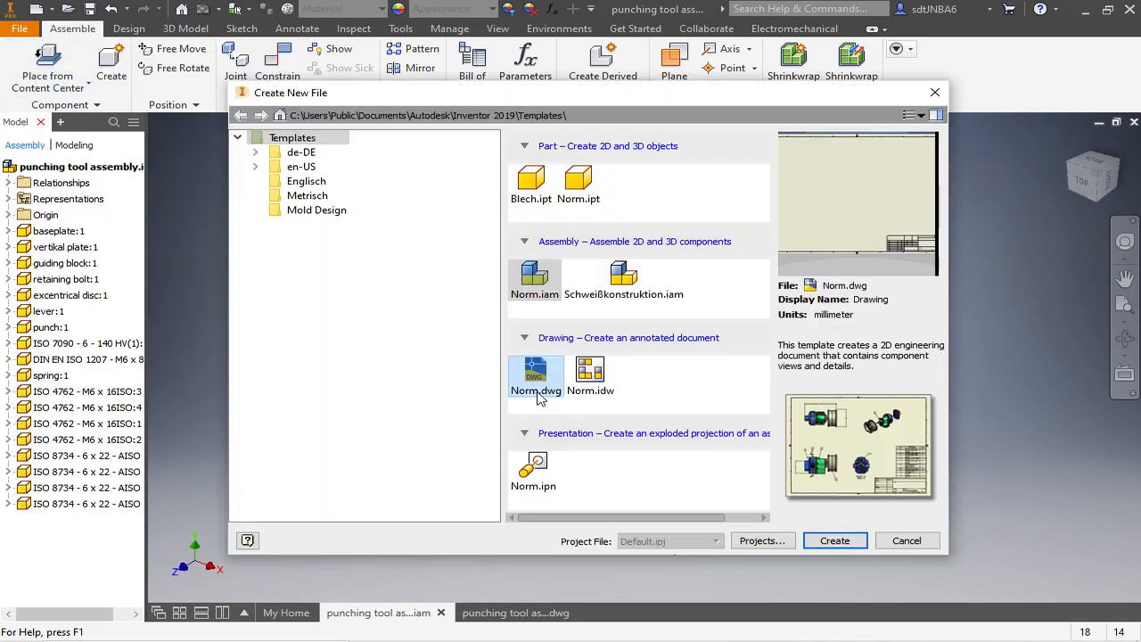
{"action": "left_click", "coordinate": [833, 541]}
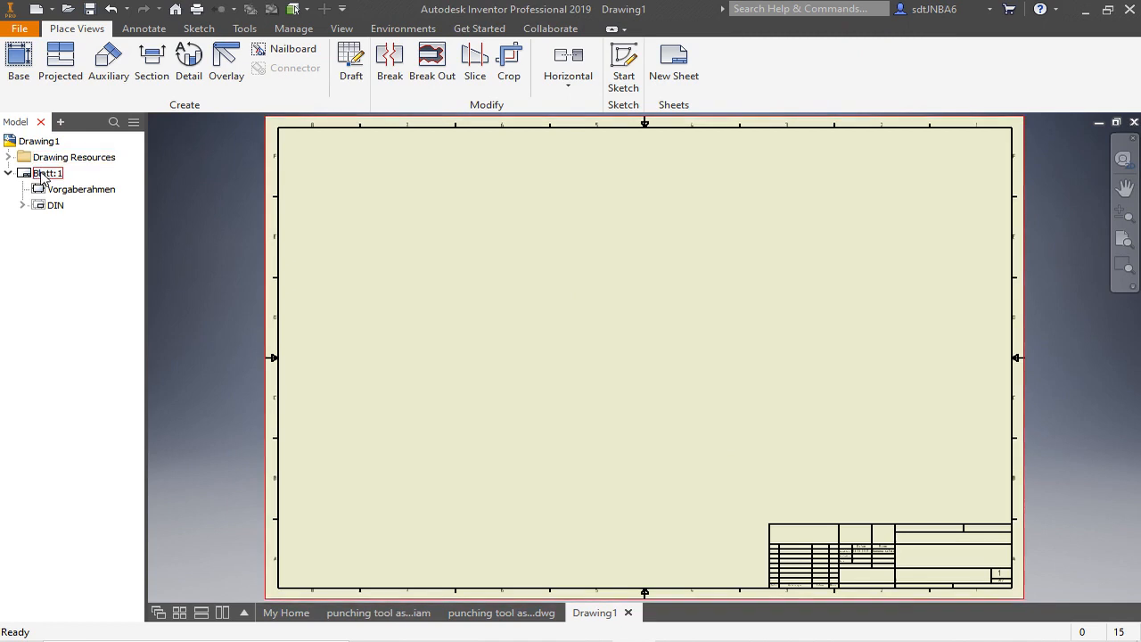
Change the new drawing's sheet size to A3, keeping the landscape orientation
{"action": "right_click", "coordinate": [43, 174]}
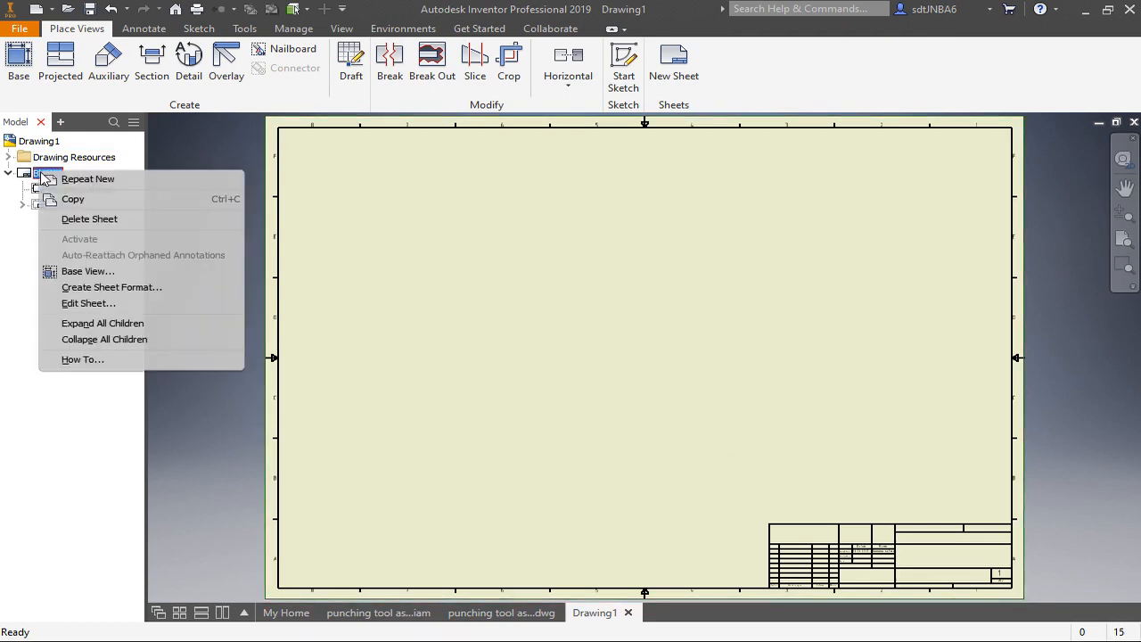
{"action": "left_click", "coordinate": [88, 303]}
{"action": "left_click", "coordinate": [243, 225]}
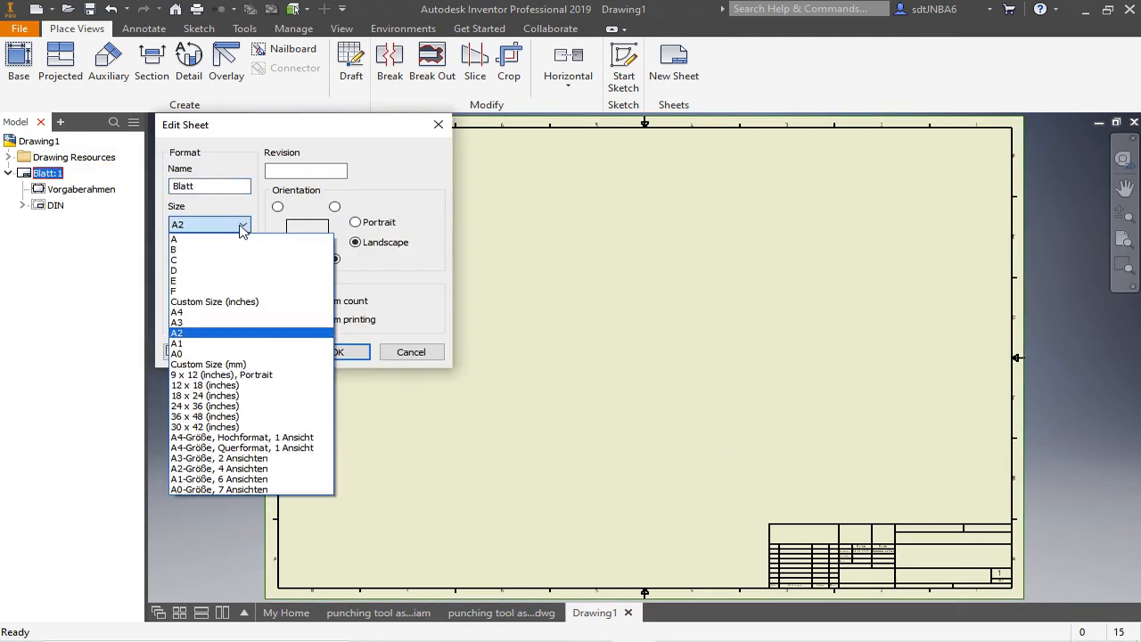
{"action": "left_click", "coordinate": [197, 330]}
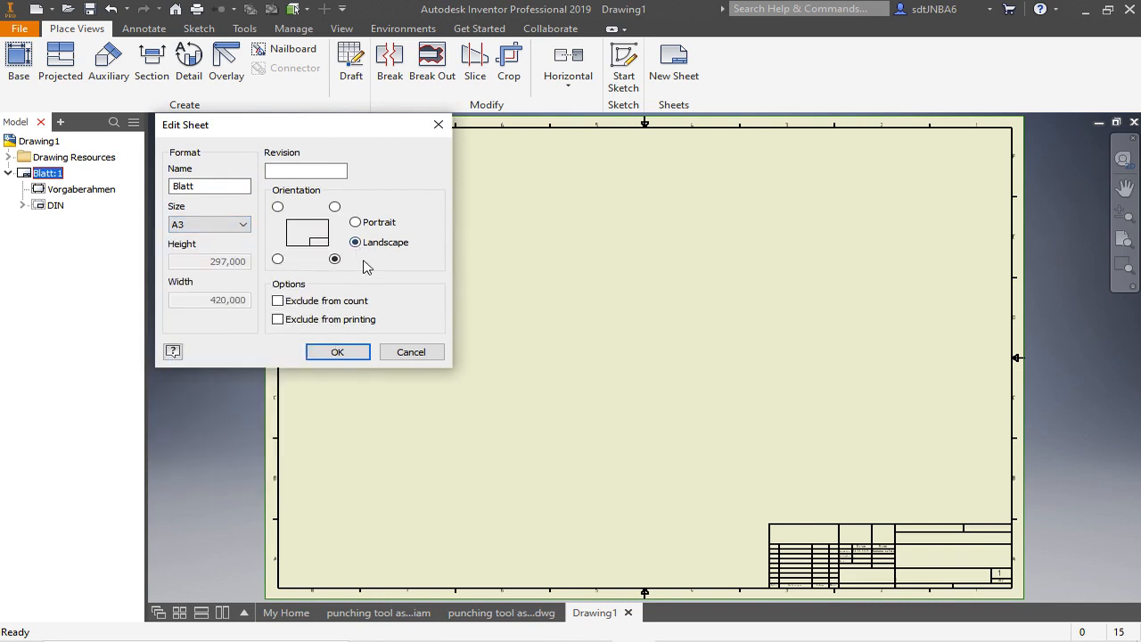
{"action": "left_click", "coordinate": [338, 353]}
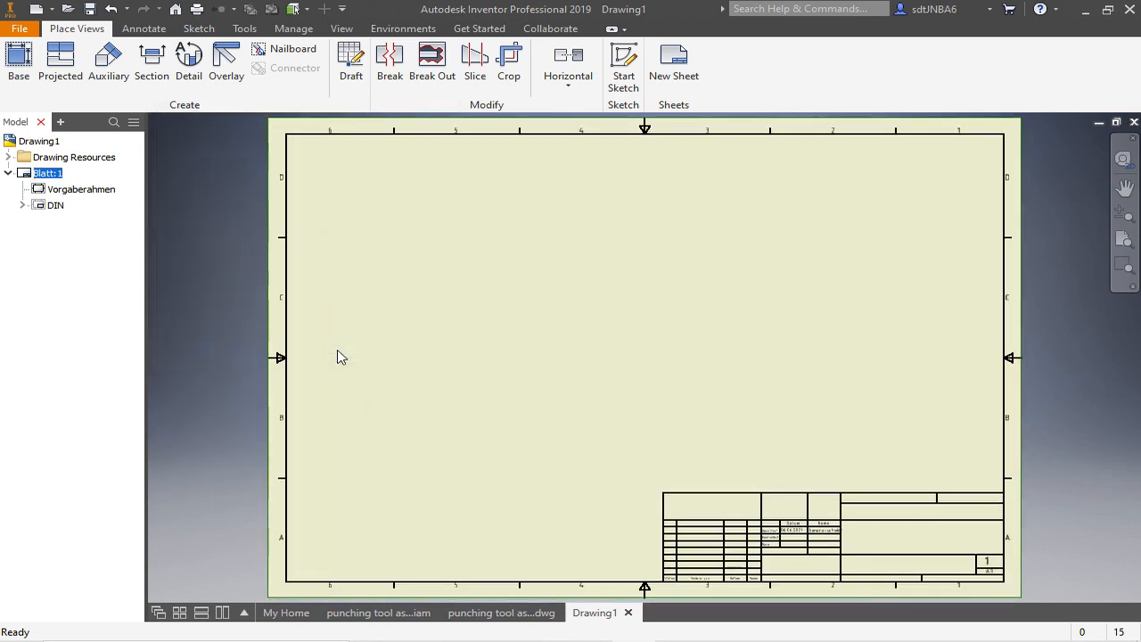
Place a 1:1 base view of the punching tool assembly in the TOP orientation and move it toward the sheet's upper right
{"action": "left_click", "coordinate": [19, 55]}
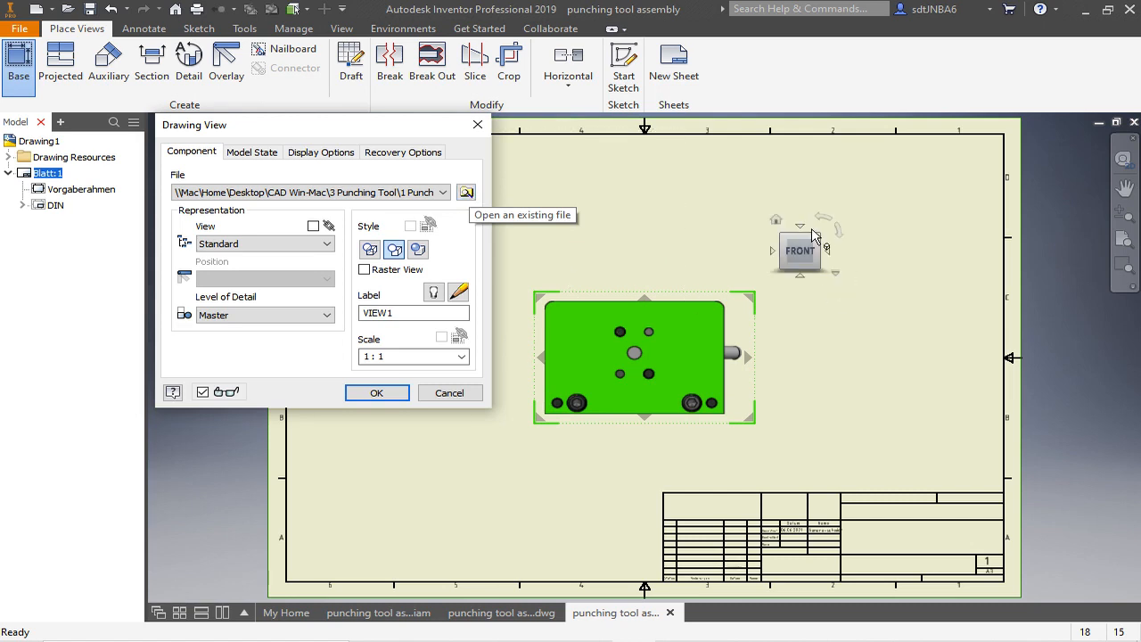
{"action": "left_click", "coordinate": [800, 225]}
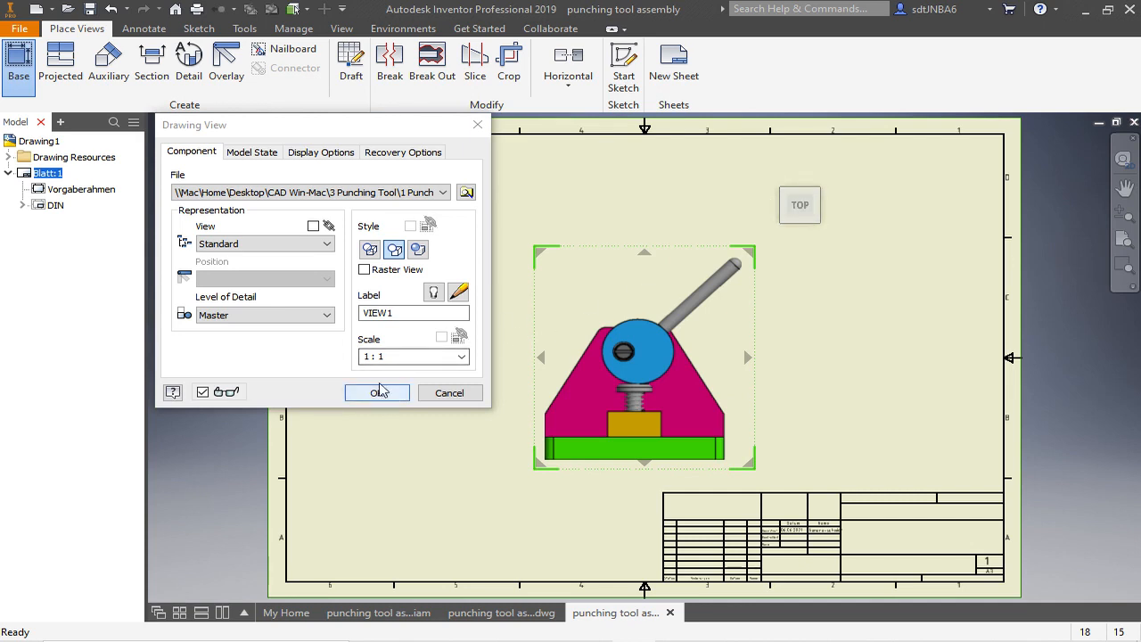
{"action": "left_click", "coordinate": [377, 392]}
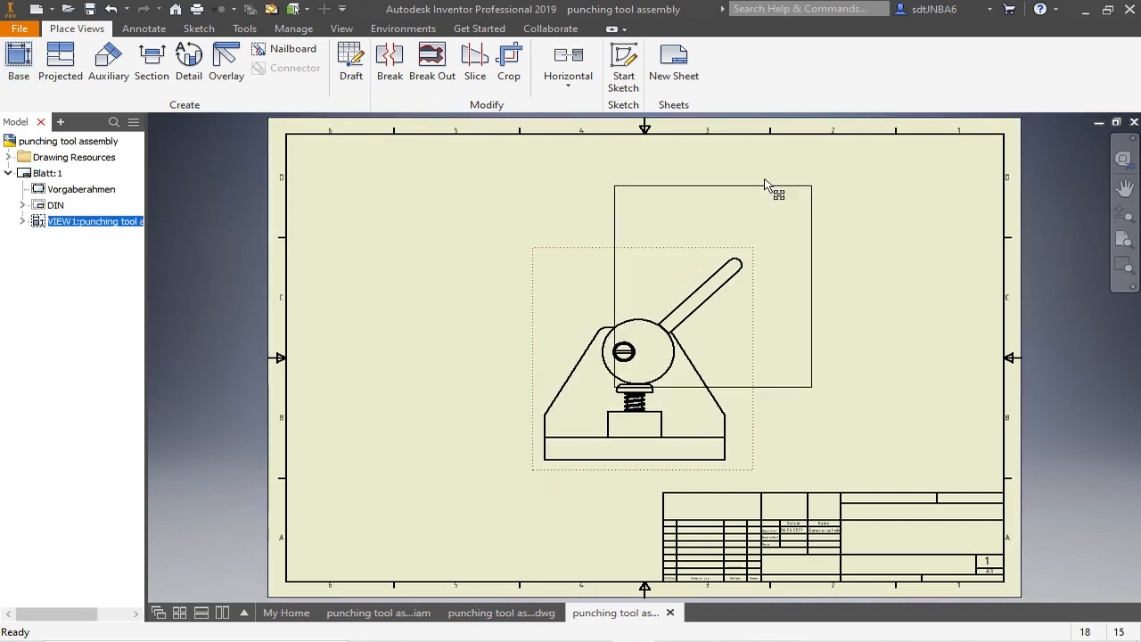
{"action": "left_click", "coordinate": [805, 183]}
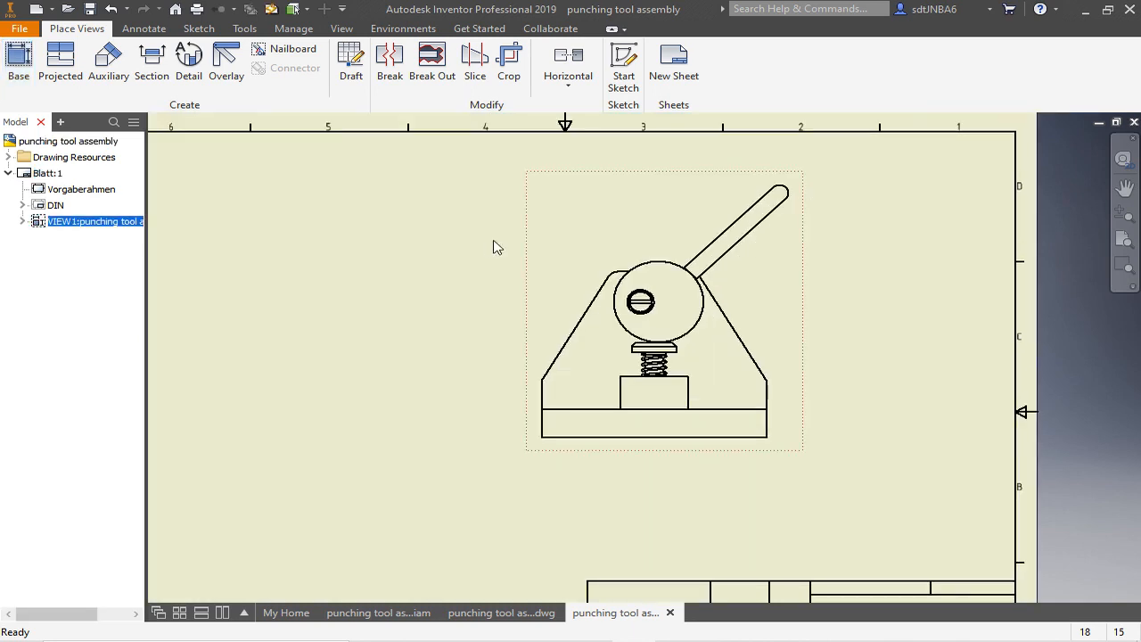
Add center marks to the eccentric disc and to the slotted screw head in the base view
{"action": "left_click", "coordinate": [141, 29]}
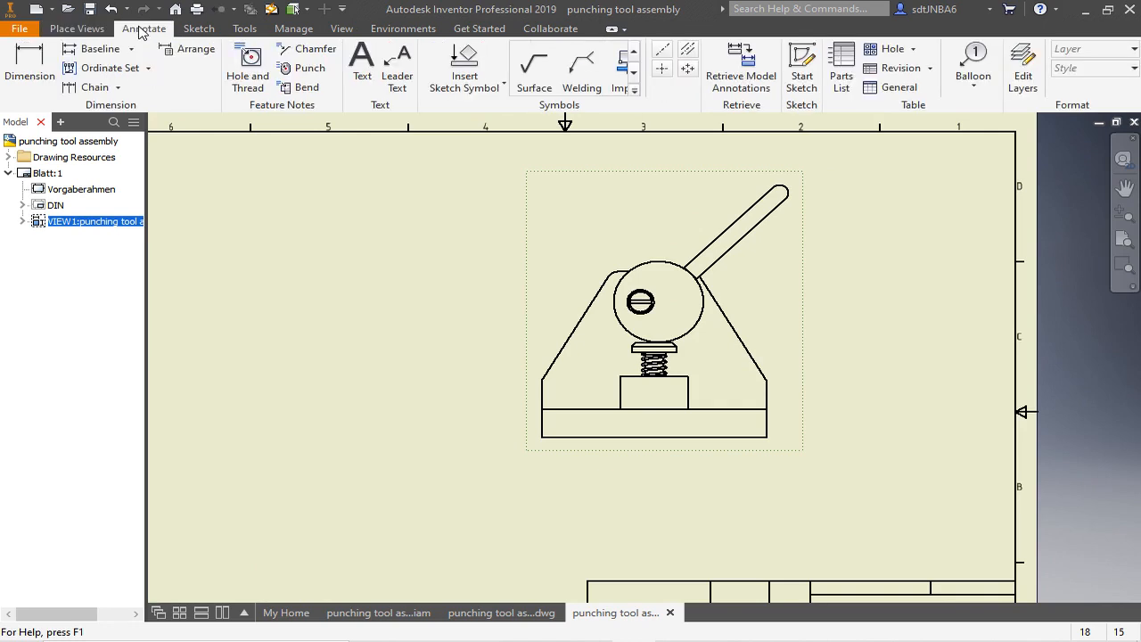
{"action": "left_click", "coordinate": [662, 71]}
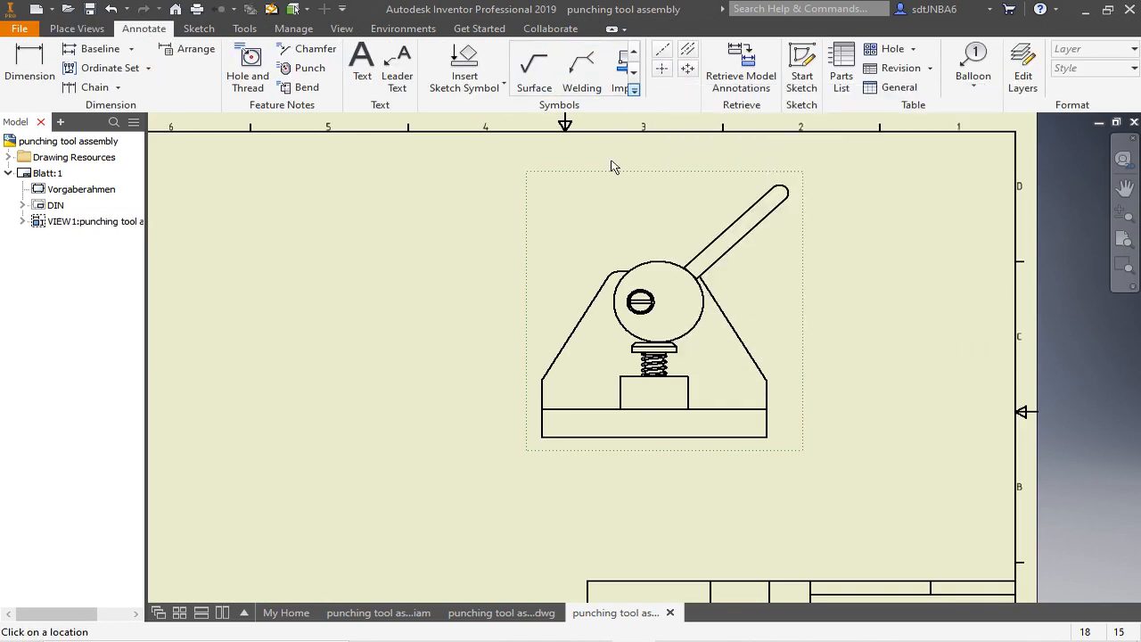
{"action": "left_click", "coordinate": [648, 264]}
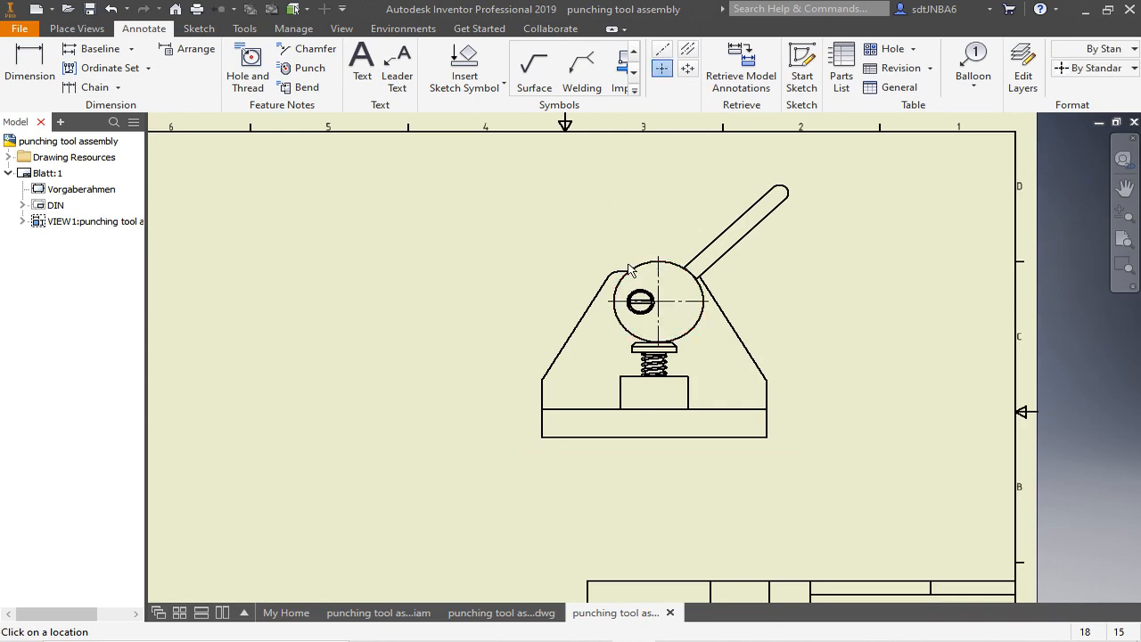
{"action": "scroll", "coordinate": [632, 267], "scroll_direction": "up", "scroll_amount": 3}
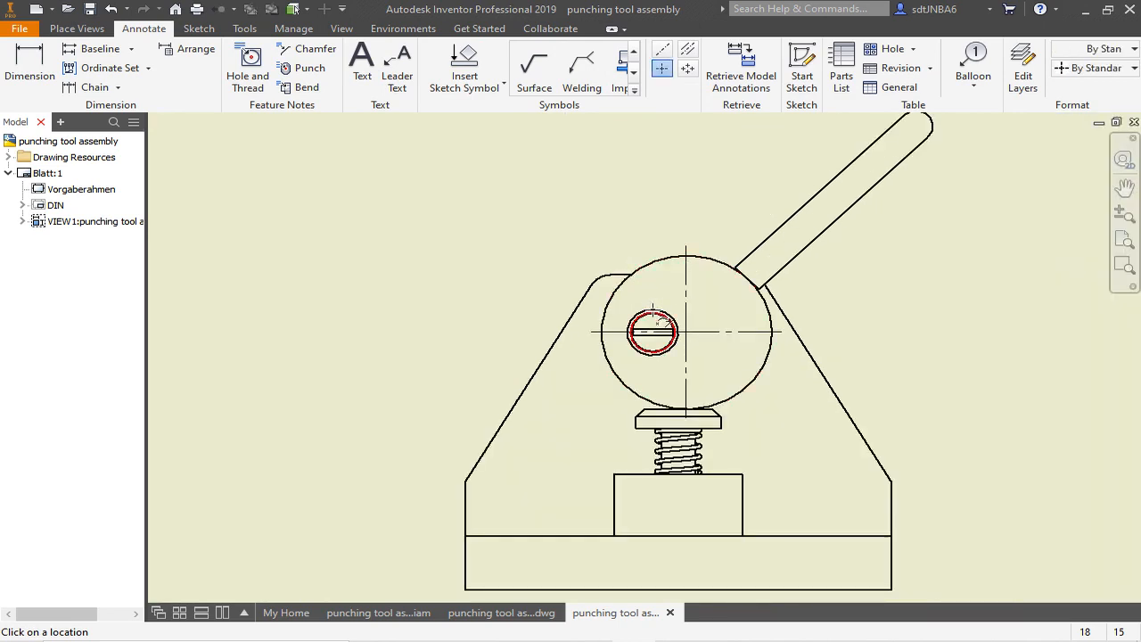
{"action": "left_click", "coordinate": [665, 323]}
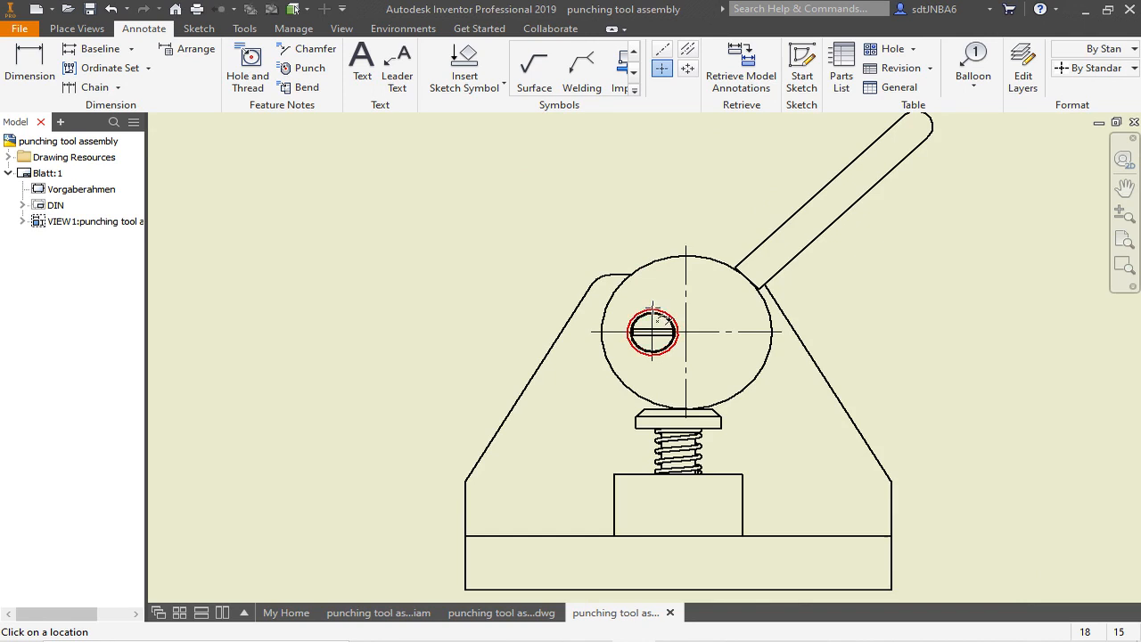
Add a bisecting centerline between the punch shaft's two edges and extend it above the punch head and into the baseplate
{"action": "scroll", "coordinate": [665, 322], "scroll_direction": "up", "scroll_amount": 2}
{"action": "left_click", "coordinate": [687, 49]}
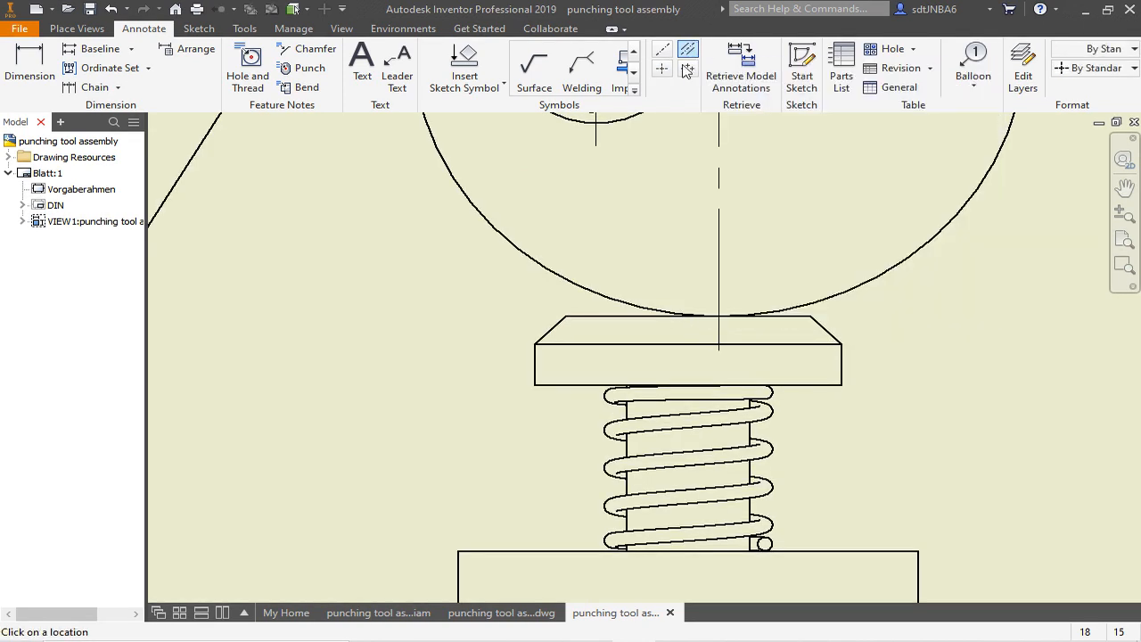
{"action": "left_click", "coordinate": [628, 455]}
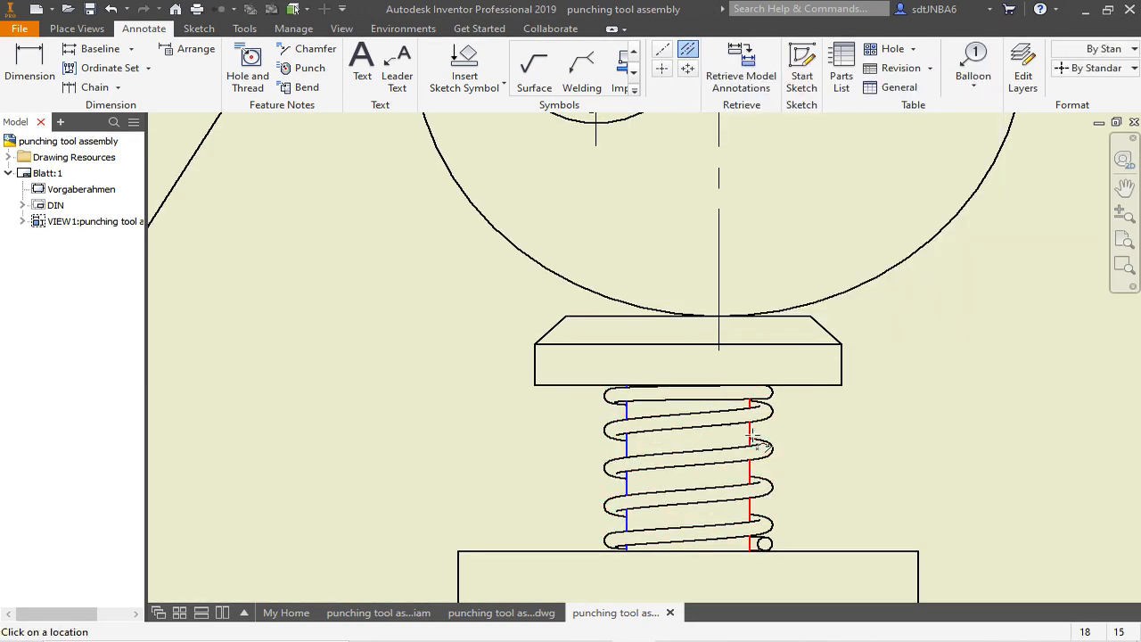
{"action": "left_click", "coordinate": [749, 437]}
{"action": "key", "text": "Escape"}
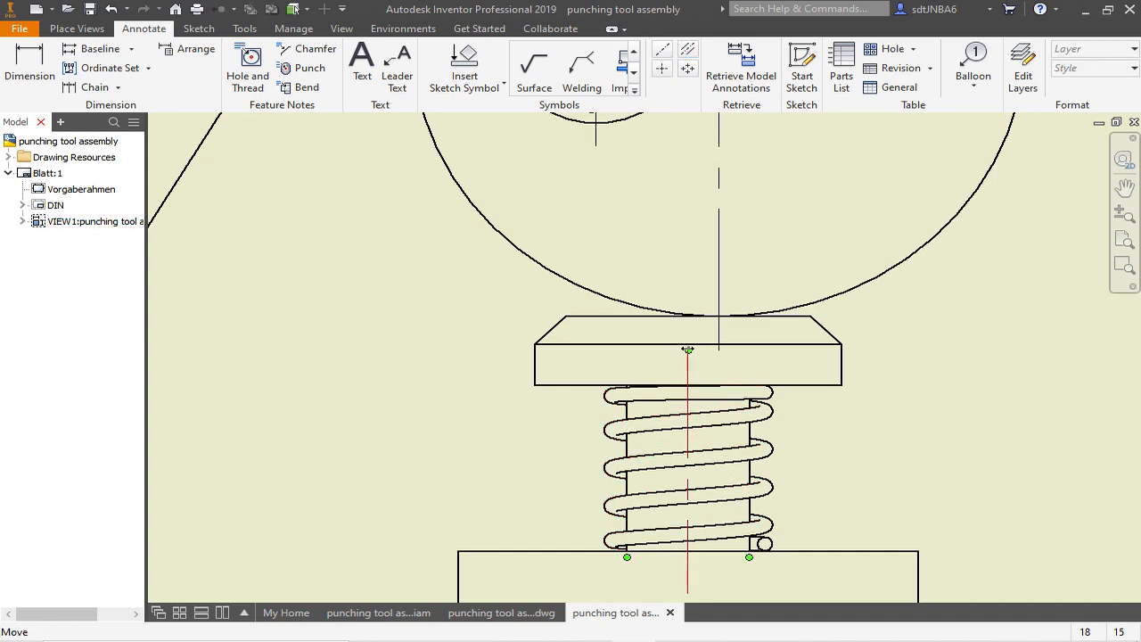
{"action": "left_click_drag", "start_coordinate": [687, 350], "coordinate": [665, 250]}
{"action": "scroll", "coordinate": [696, 257], "scroll_direction": "up", "scroll_amount": 3}
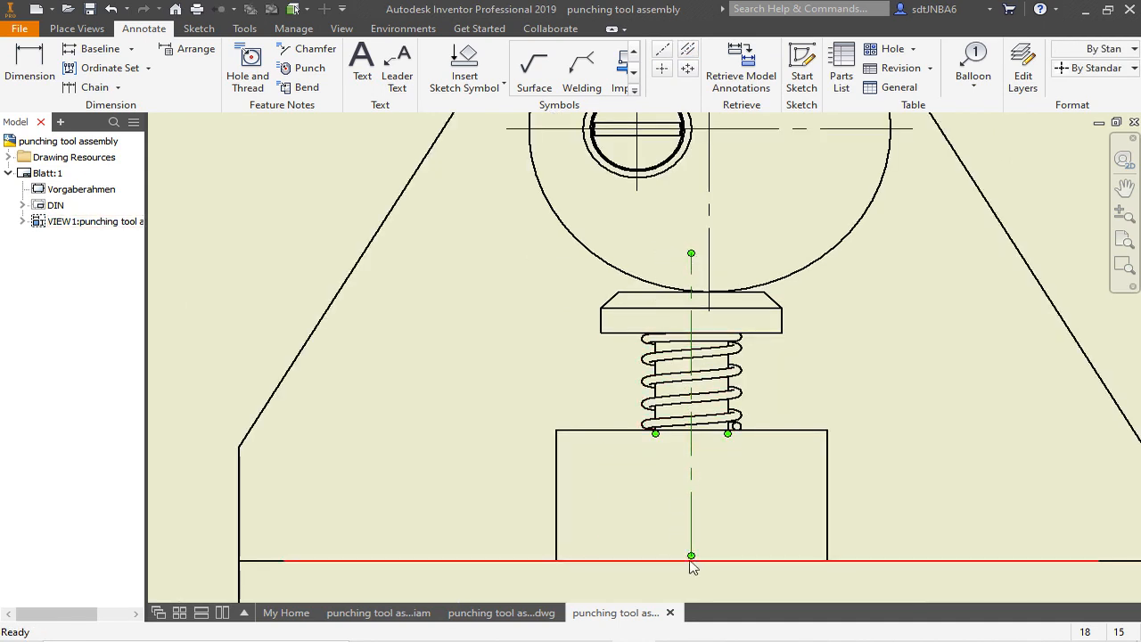
{"action": "left_click_drag", "start_coordinate": [691, 557], "coordinate": [690, 574]}
{"action": "scroll", "coordinate": [687, 504], "scroll_direction": "up", "scroll_amount": 3}
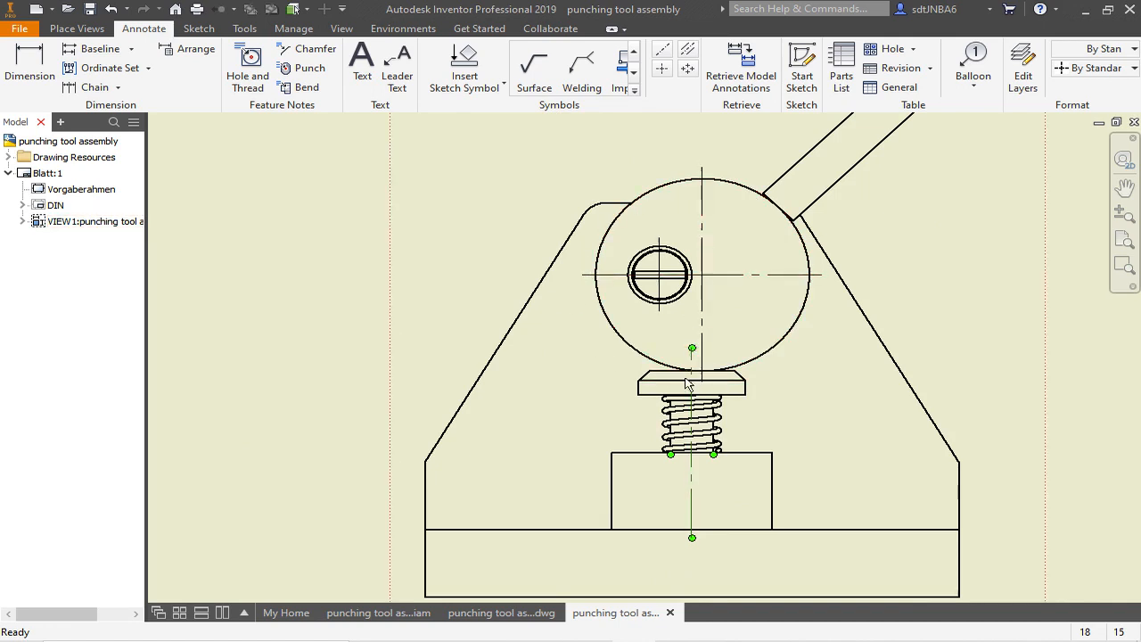
Start a section view of the base view, running the section line from above the disc down its vertical axis and across to the screw axis
{"action": "left_click", "coordinate": [77, 29]}
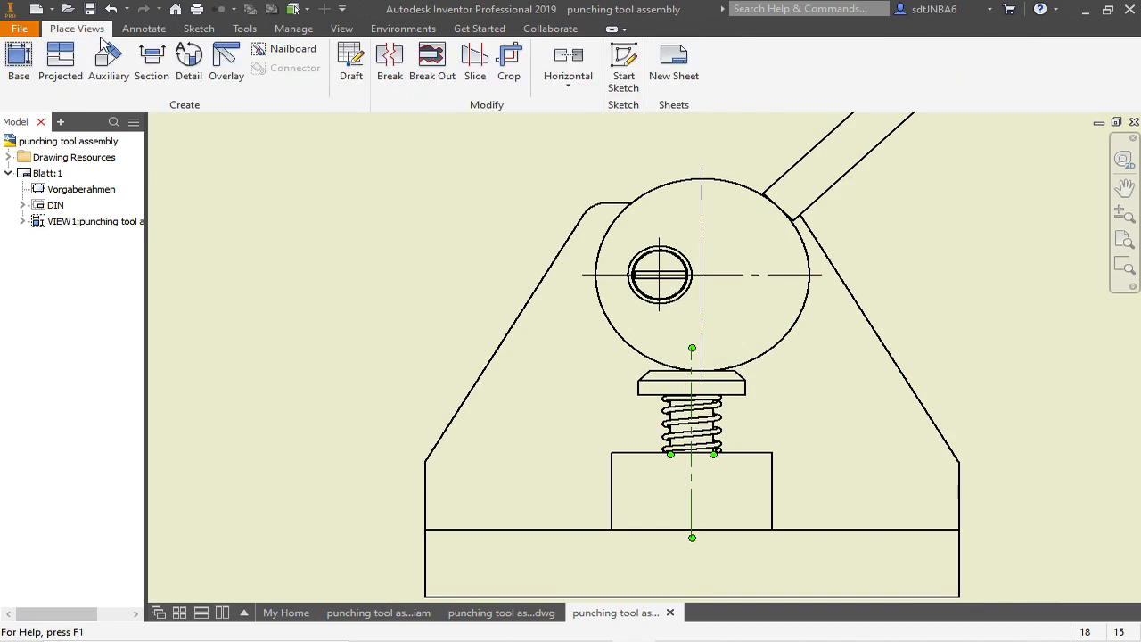
{"action": "left_click", "coordinate": [151, 63]}
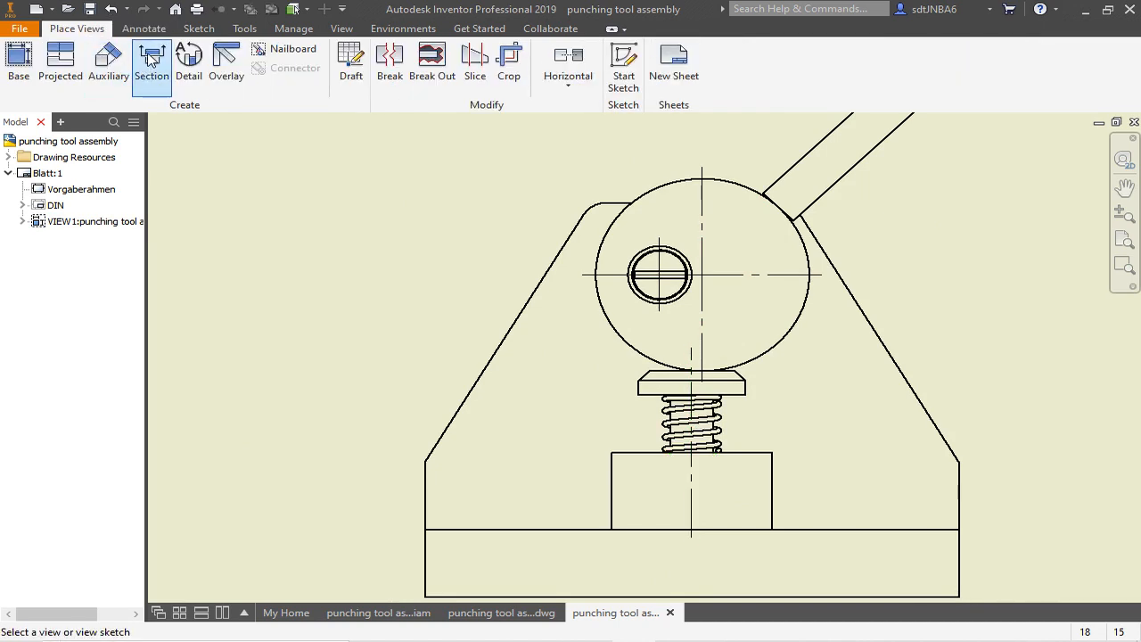
{"action": "left_click", "coordinate": [620, 211]}
{"action": "scroll", "coordinate": [701, 246], "scroll_direction": "up", "scroll_amount": 3}
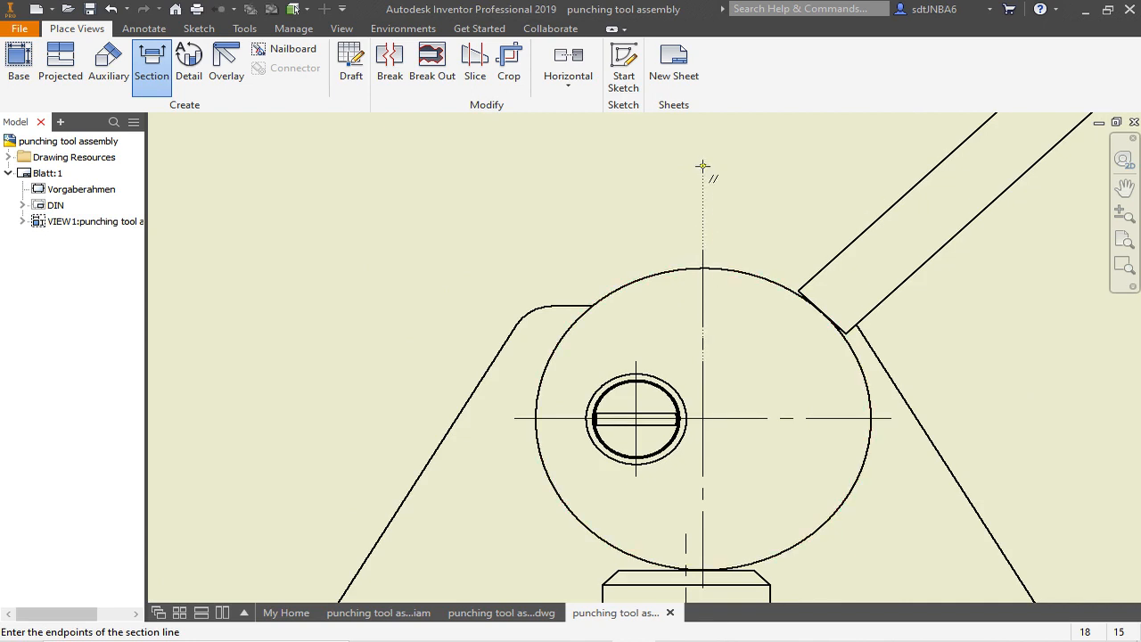
{"action": "left_click", "coordinate": [701, 246]}
{"action": "left_click", "coordinate": [701, 345]}
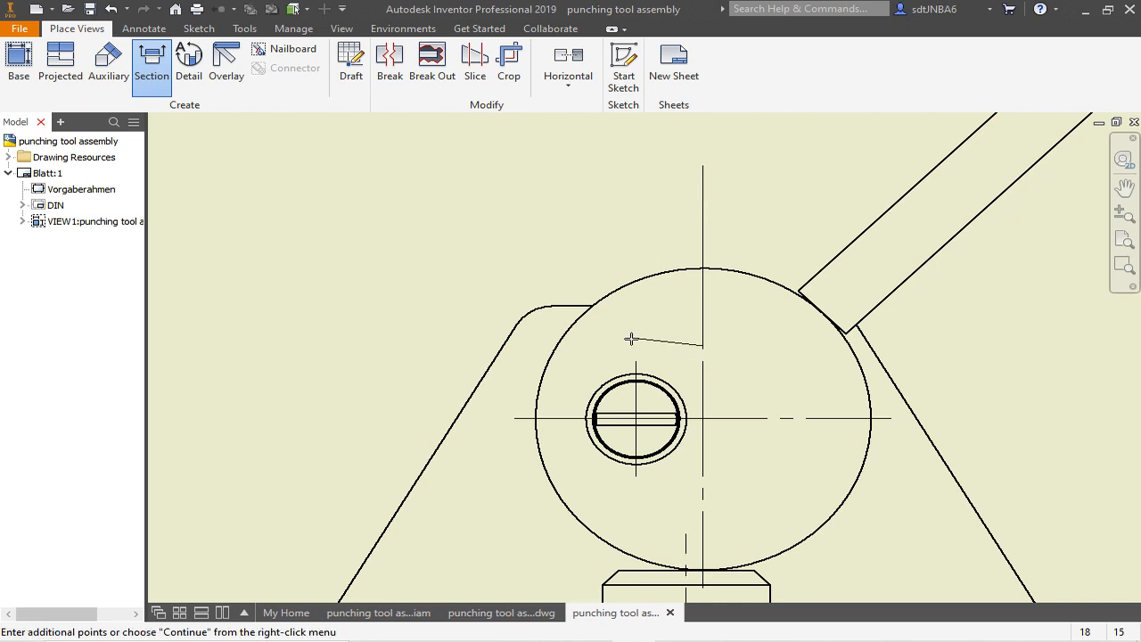
{"action": "scroll", "coordinate": [630, 338], "scroll_direction": "up", "scroll_amount": 3}
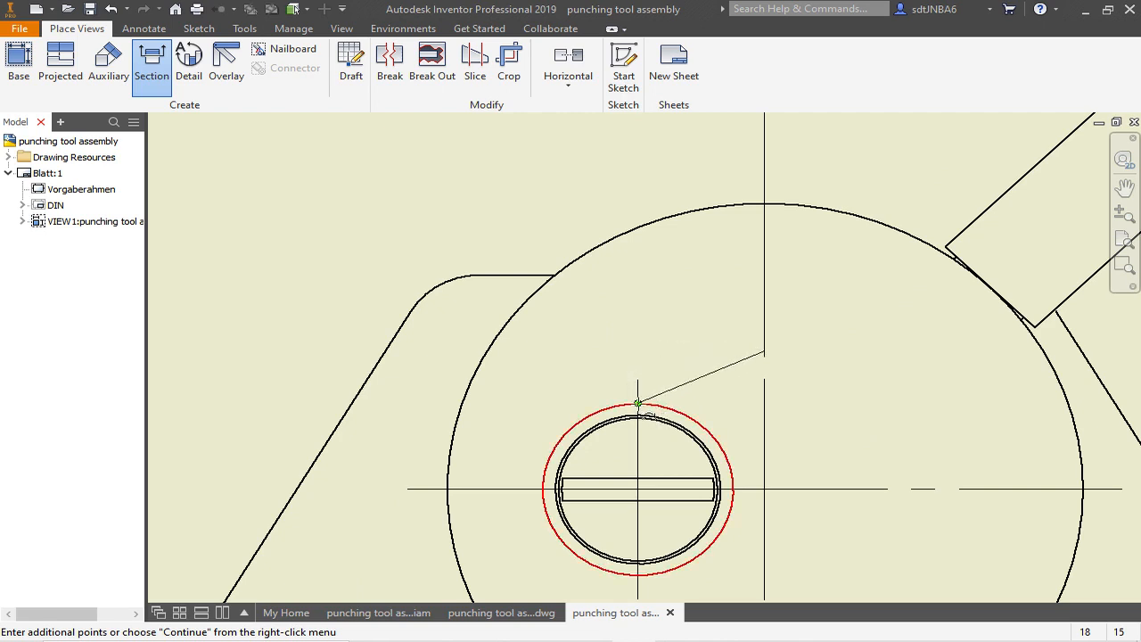
{"action": "left_click", "coordinate": [637, 351]}
Continue the section line down through the screw's centre and back across to the disc's vertical axis below the screw
{"action": "scroll", "coordinate": [700, 400], "scroll_direction": "down", "scroll_amount": 2}
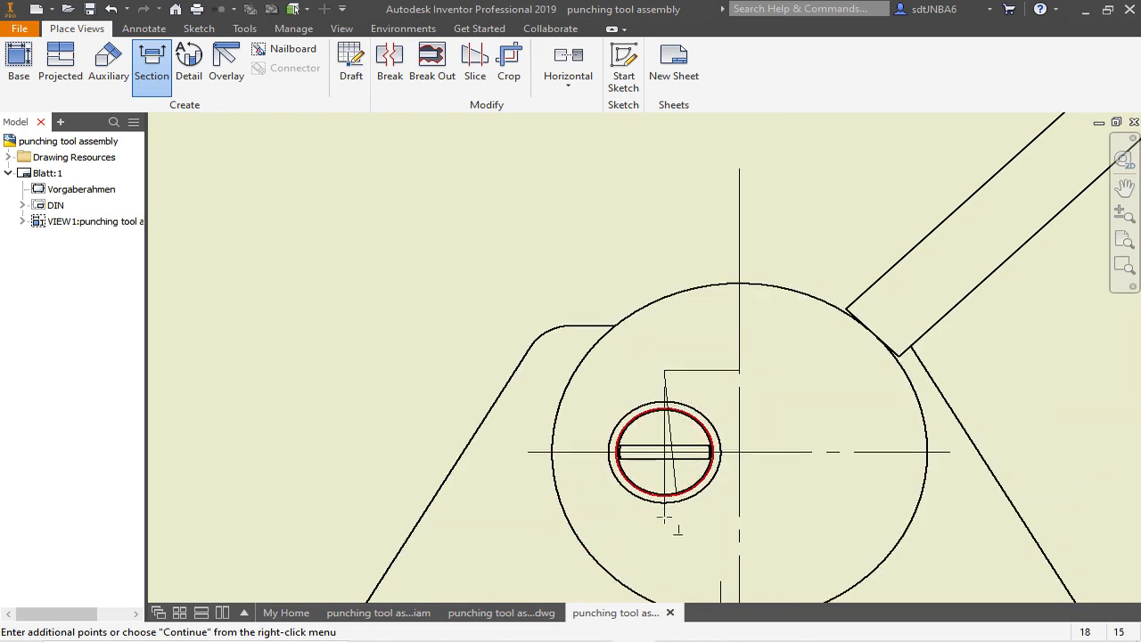
{"action": "scroll", "coordinate": [664, 512], "scroll_direction": "up", "scroll_amount": 1}
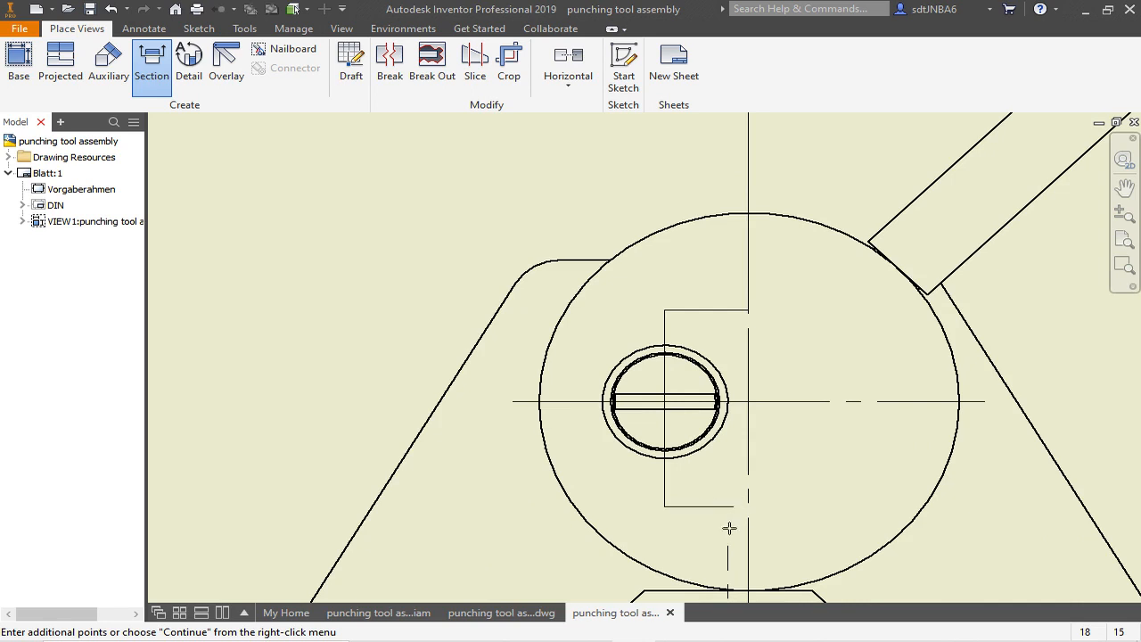
{"action": "scroll", "coordinate": [729, 531], "scroll_direction": "down", "scroll_amount": 2}
{"action": "scroll", "coordinate": [732, 541], "scroll_direction": "up", "scroll_amount": 3}
{"action": "scroll", "coordinate": [736, 538], "scroll_direction": "down", "scroll_amount": 1}
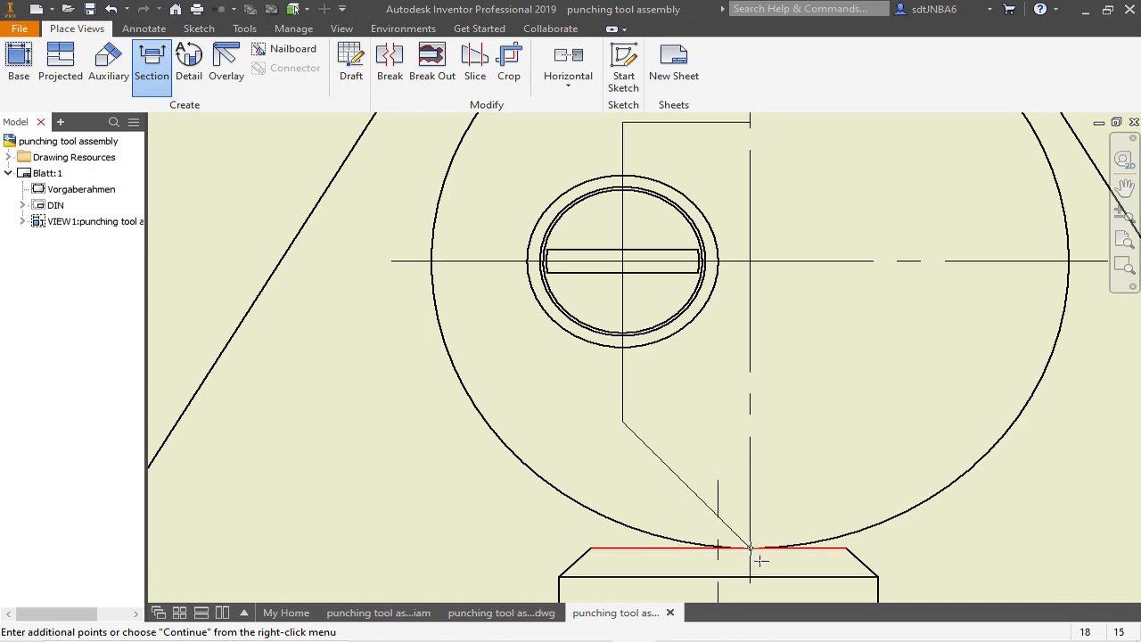
{"action": "left_click", "coordinate": [750, 420]}
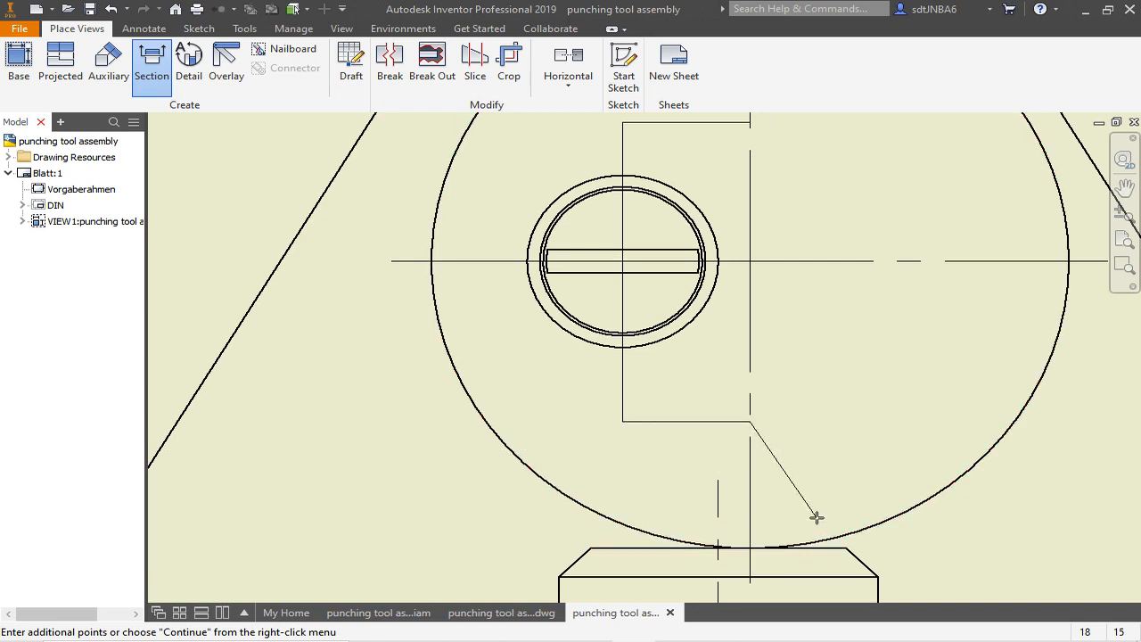
Continue the section line down the disc axis to the punch head's top edge, across to the punch axis and down below the baseplate
{"action": "scroll", "coordinate": [817, 517], "scroll_direction": "down", "scroll_amount": 3}
{"action": "scroll", "coordinate": [811, 512], "scroll_direction": "up", "scroll_amount": 6}
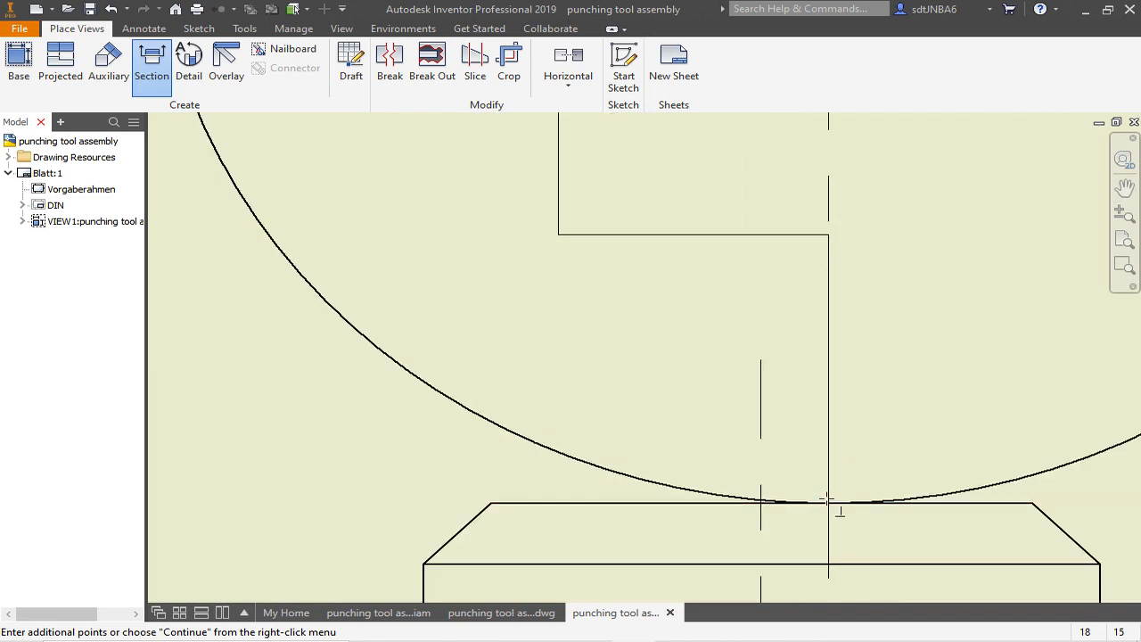
{"action": "left_click", "coordinate": [827, 503]}
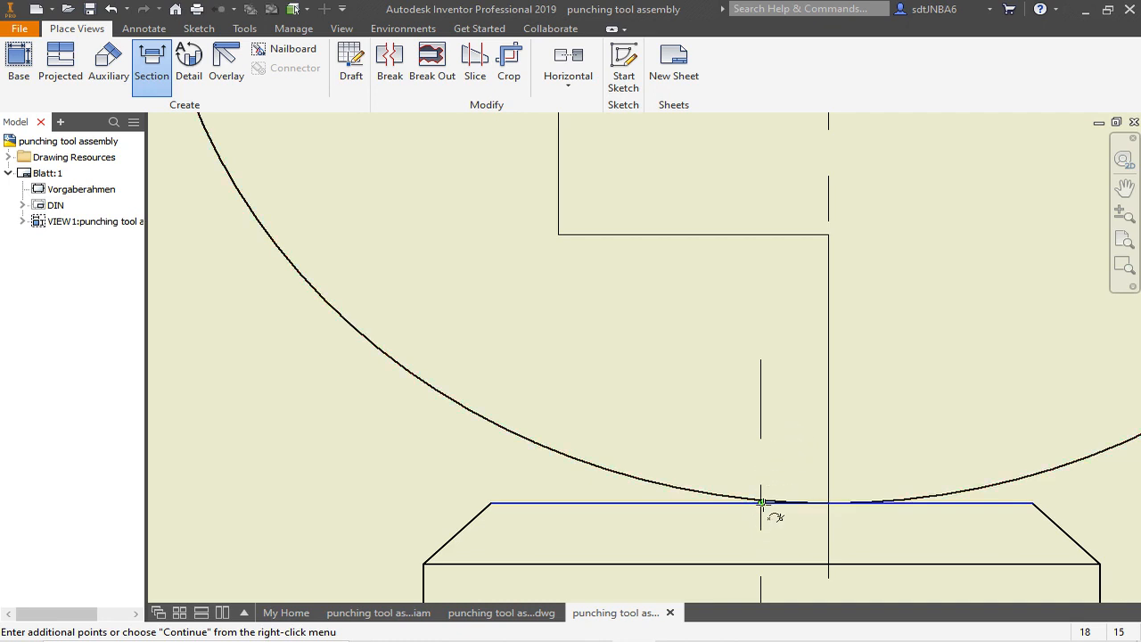
{"action": "scroll", "coordinate": [753, 477], "scroll_direction": "up", "scroll_amount": 5}
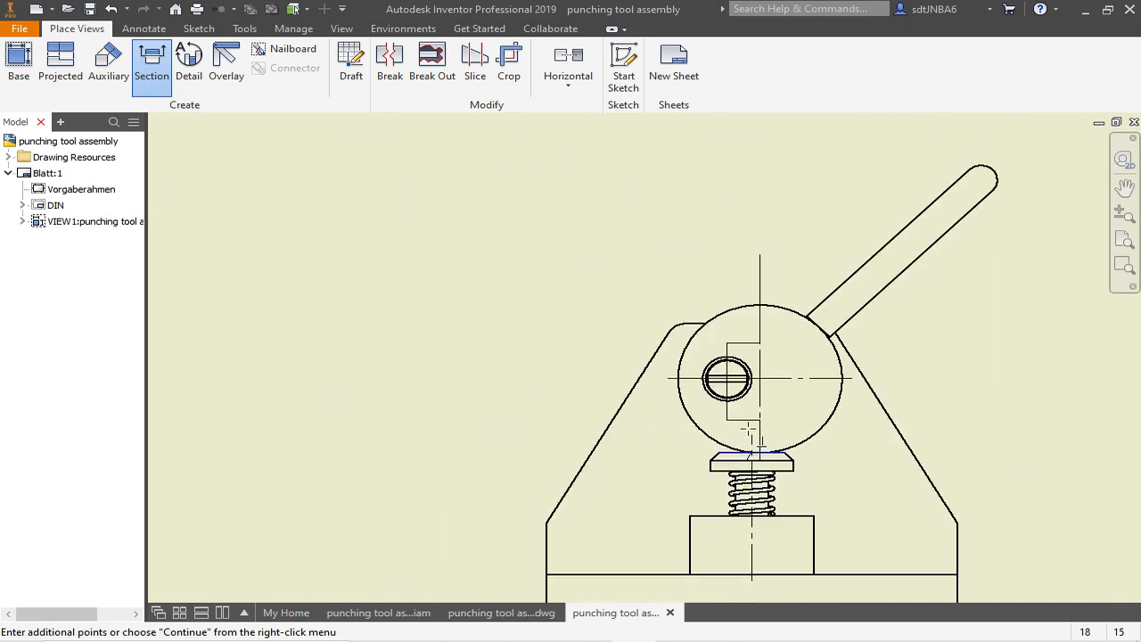
{"action": "scroll", "coordinate": [751, 435], "scroll_direction": "up", "scroll_amount": 4}
{"action": "scroll", "coordinate": [745, 504], "scroll_direction": "down", "scroll_amount": 6}
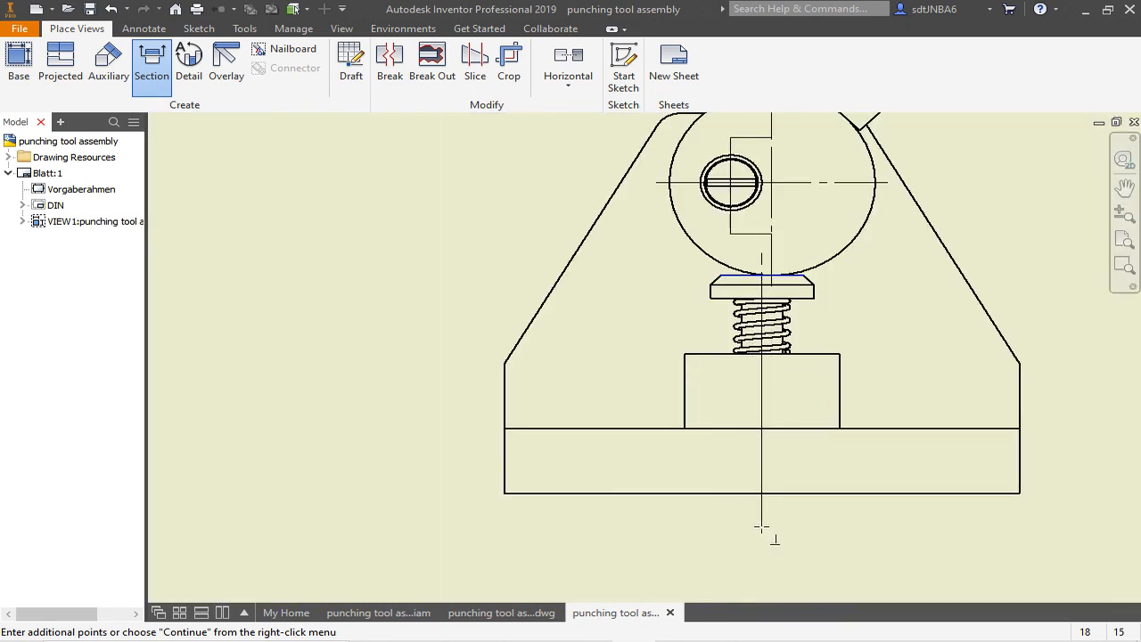
{"action": "left_click", "coordinate": [761, 526]}
Finish the section line and place the projected section view A at scale 1:1 to the left of the base view
{"action": "left_click", "coordinate": [877, 526]}
{"action": "right_click", "coordinate": [879, 529]}
{"action": "left_click", "coordinate": [952, 530]}
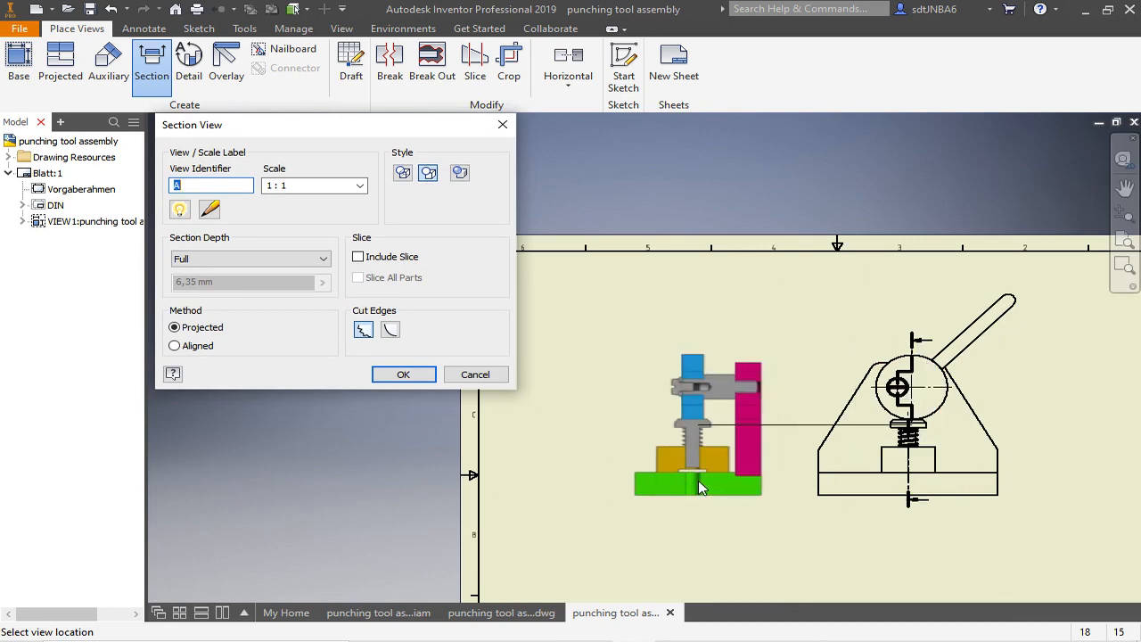
{"action": "left_click", "coordinate": [699, 488]}
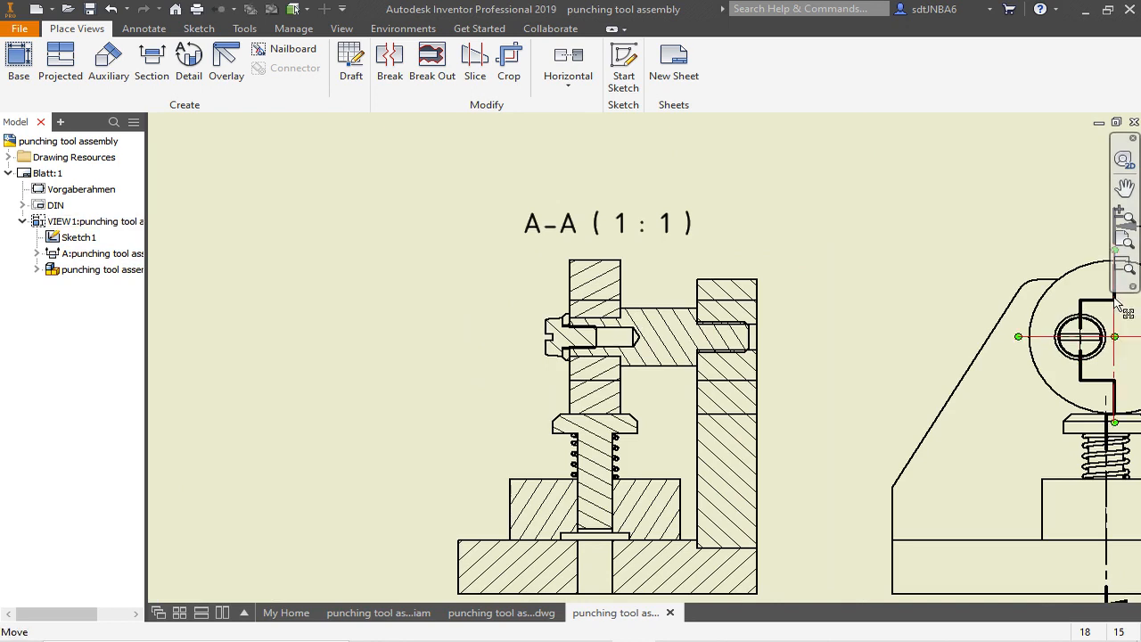
Hide the section line's step edges across the vertical plate and the eccentric disc in section view A-A
{"action": "left_click", "coordinate": [1079, 299]}
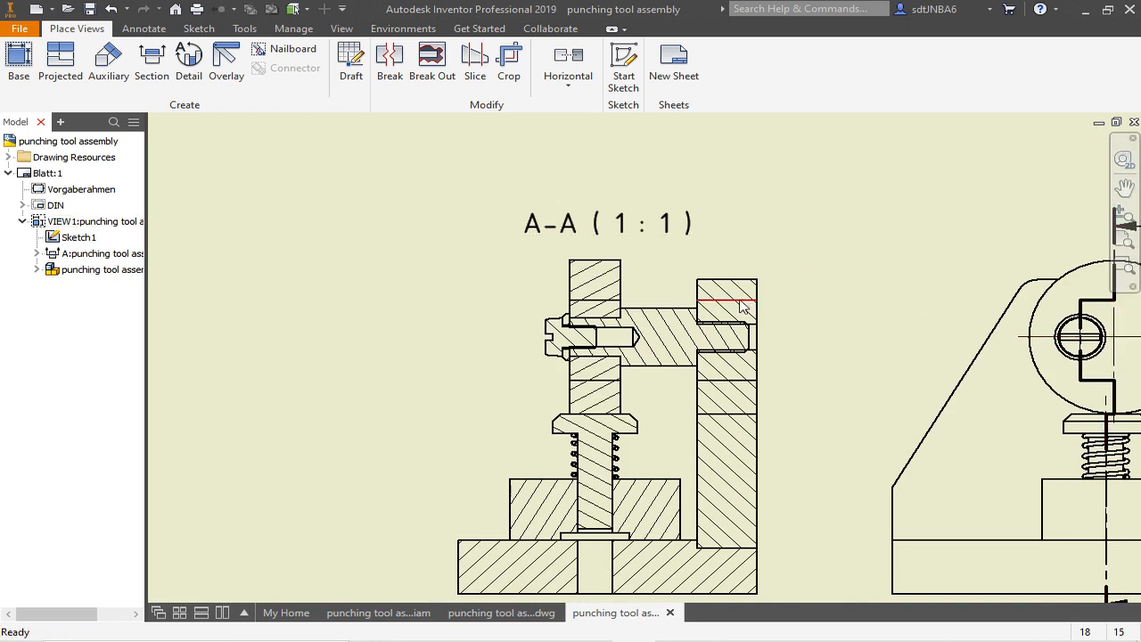
{"action": "left_click", "coordinate": [1081, 302]}
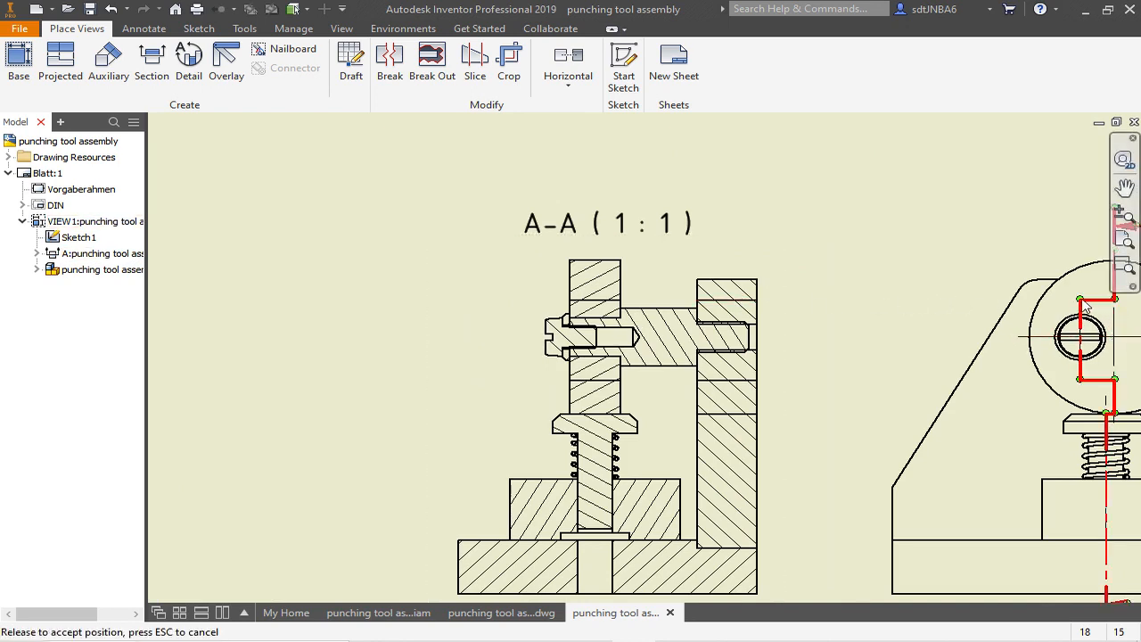
{"action": "right_click", "coordinate": [744, 305]}
{"action": "left_click", "coordinate": [766, 327]}
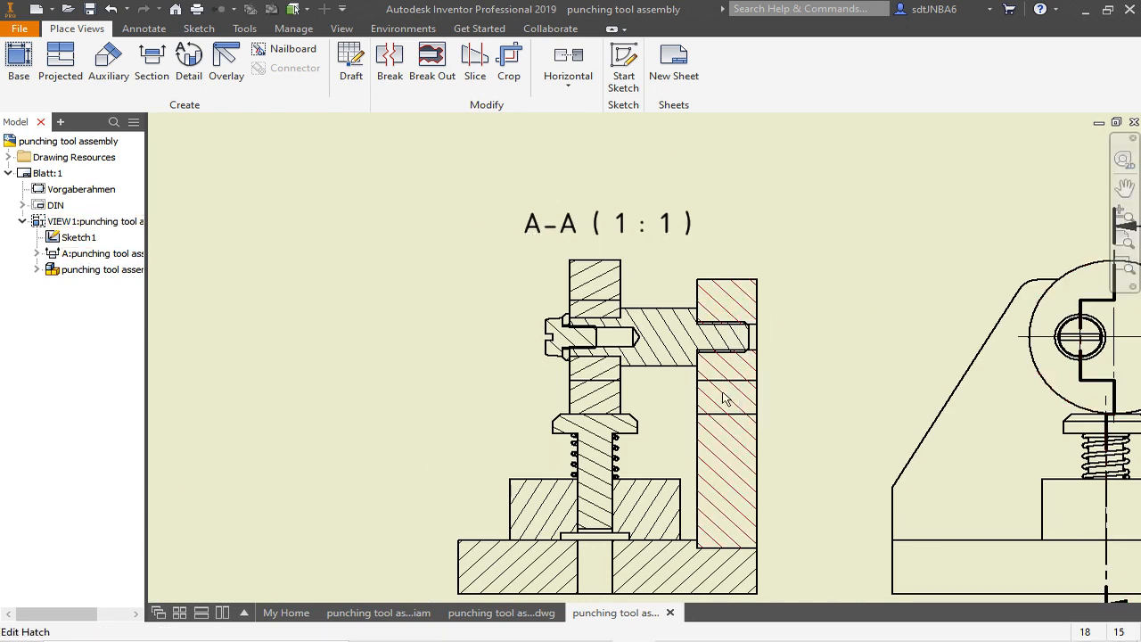
{"action": "right_click", "coordinate": [733, 414]}
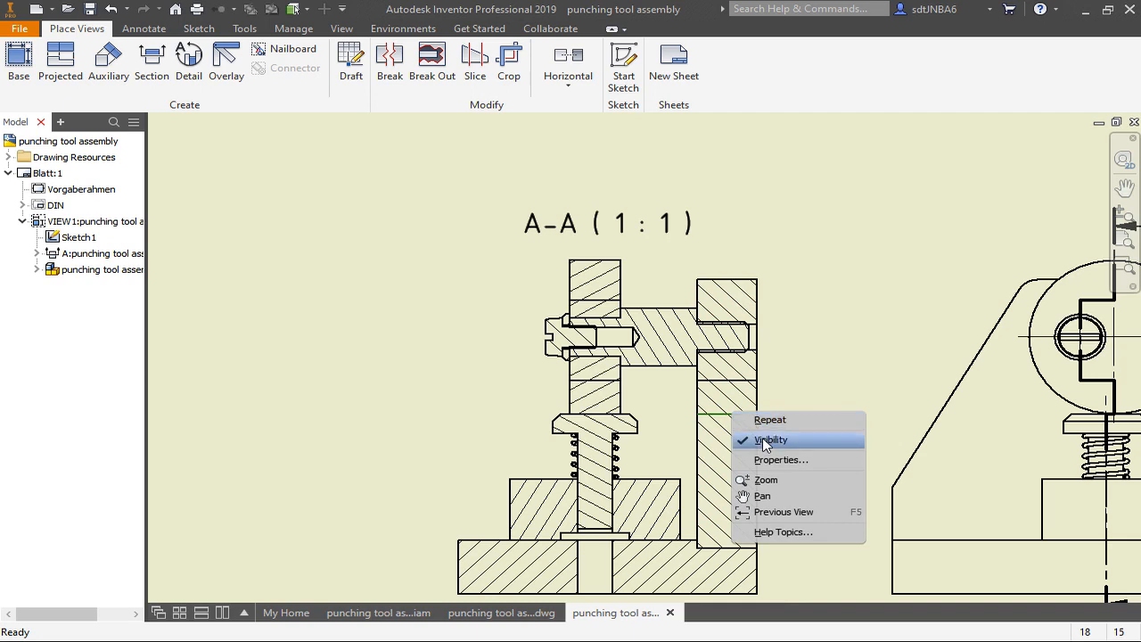
{"action": "left_click", "coordinate": [763, 438]}
{"action": "right_click", "coordinate": [736, 380]}
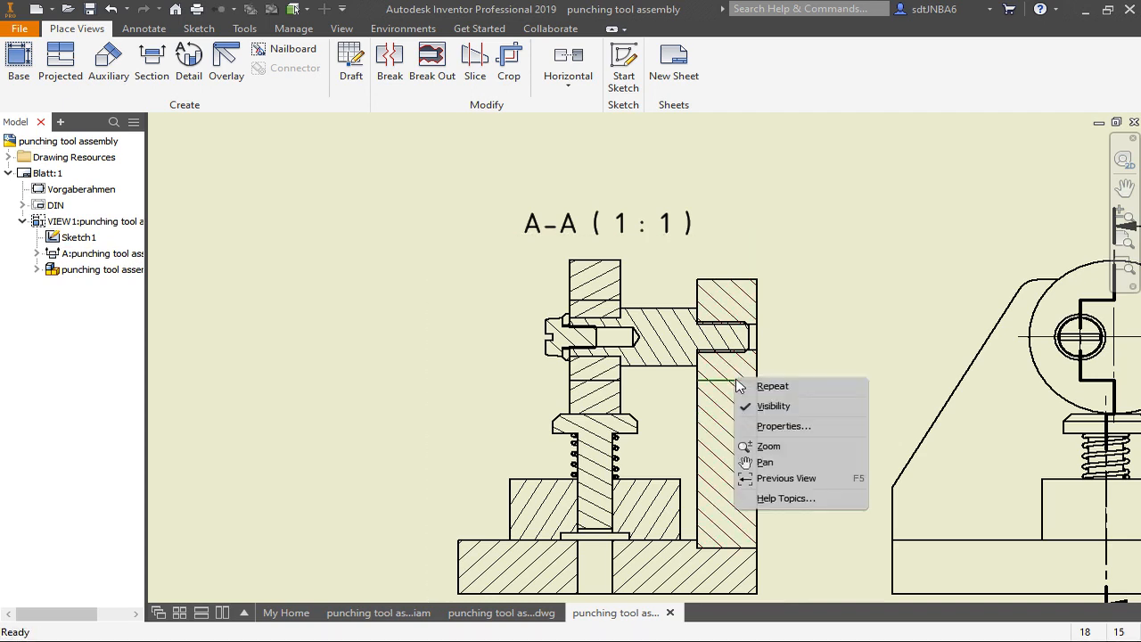
{"action": "left_click", "coordinate": [773, 406]}
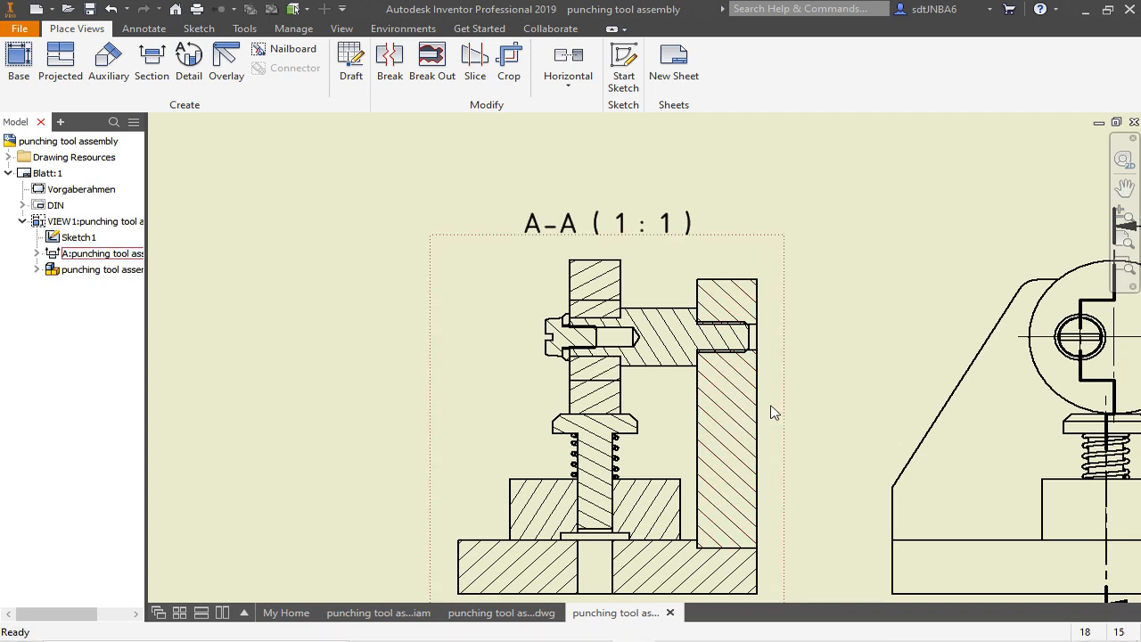
{"action": "right_click", "coordinate": [602, 308]}
{"action": "left_click", "coordinate": [630, 327]}
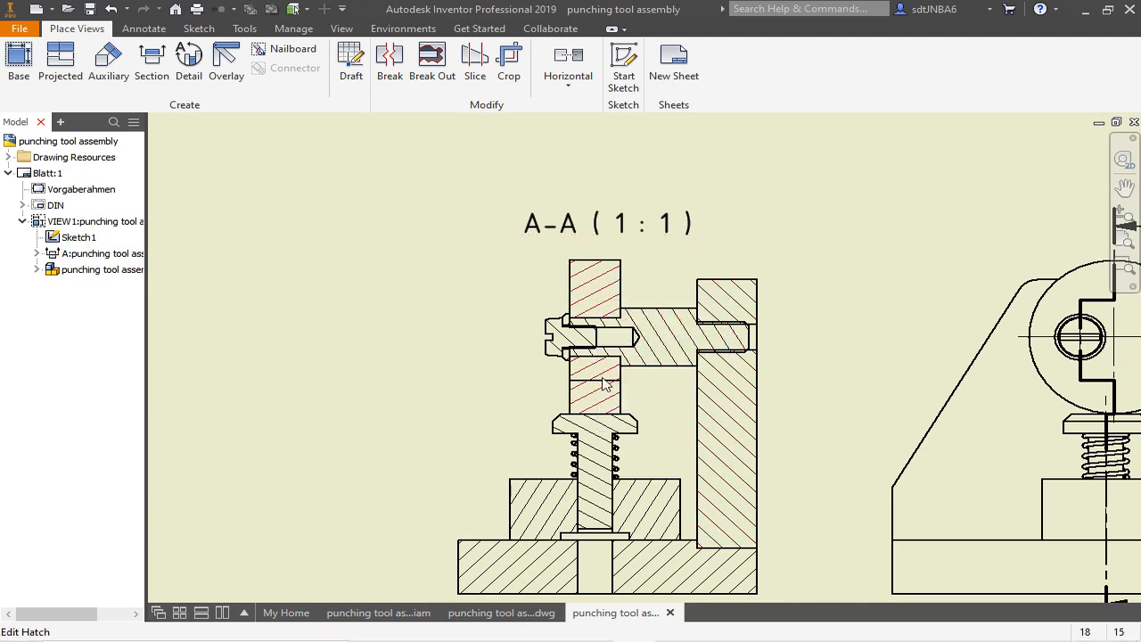
Check the baseplate's hatch pattern settings and set the guiding block's hatch angle to 135 in the section view
{"action": "scroll", "coordinate": [595, 383], "scroll_direction": "down", "scroll_amount": 3}
{"action": "scroll", "coordinate": [604, 466], "scroll_direction": "up", "scroll_amount": 3}
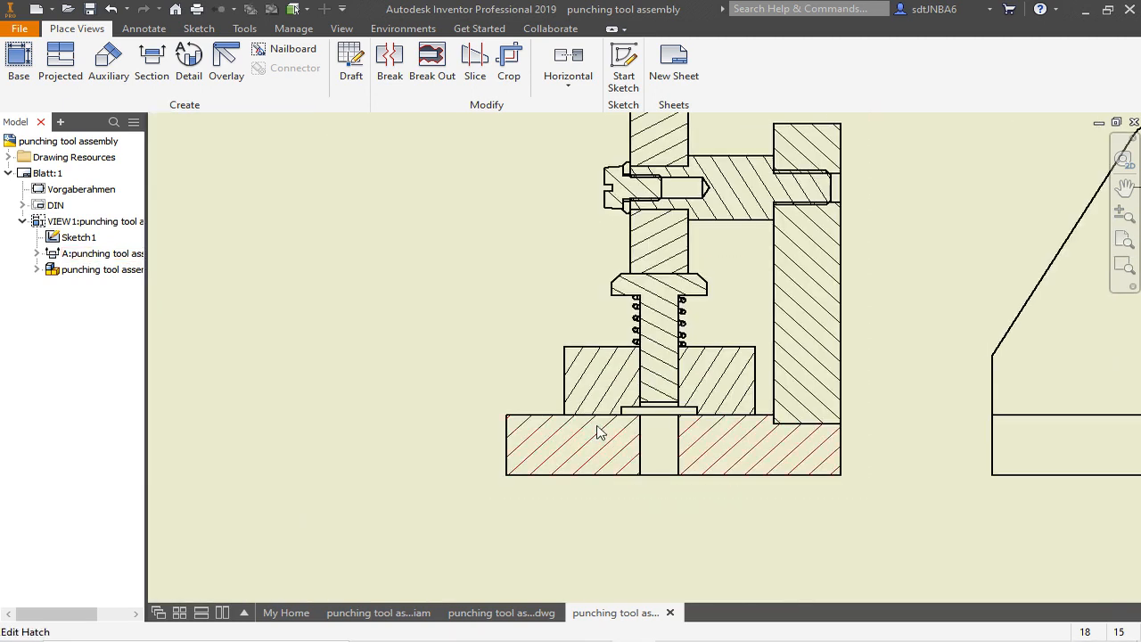
{"action": "double_click", "coordinate": [580, 438]}
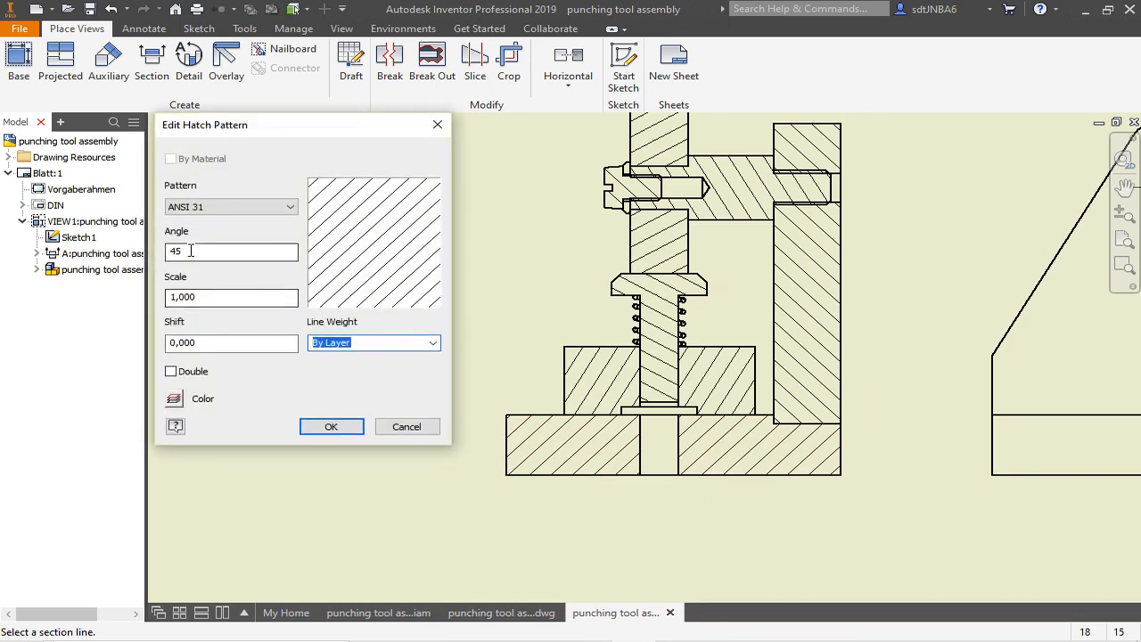
{"action": "left_click", "coordinate": [331, 426]}
{"action": "double_click", "coordinate": [587, 378]}
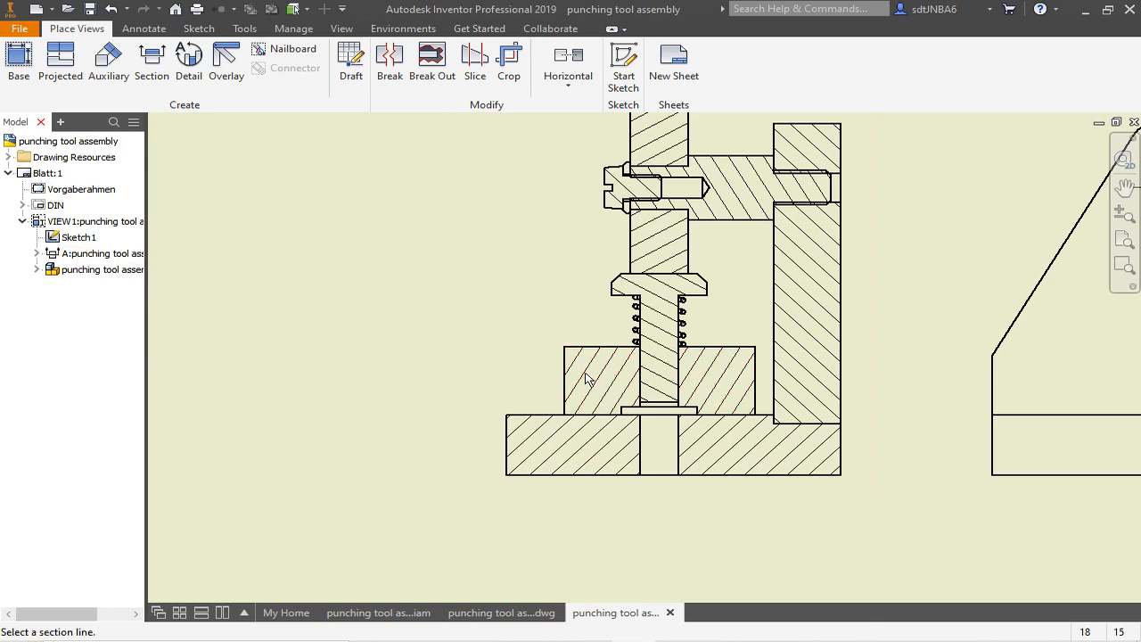
{"action": "left_click_drag", "start_coordinate": [272, 251], "coordinate": [153, 247]}
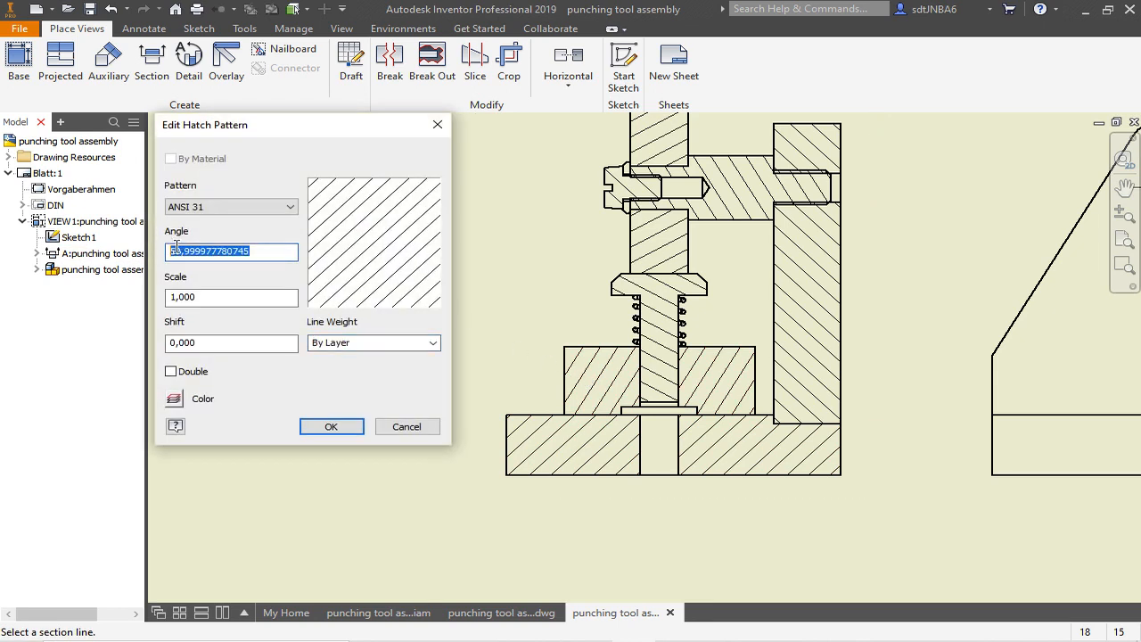
{"action": "type", "text": "13"}
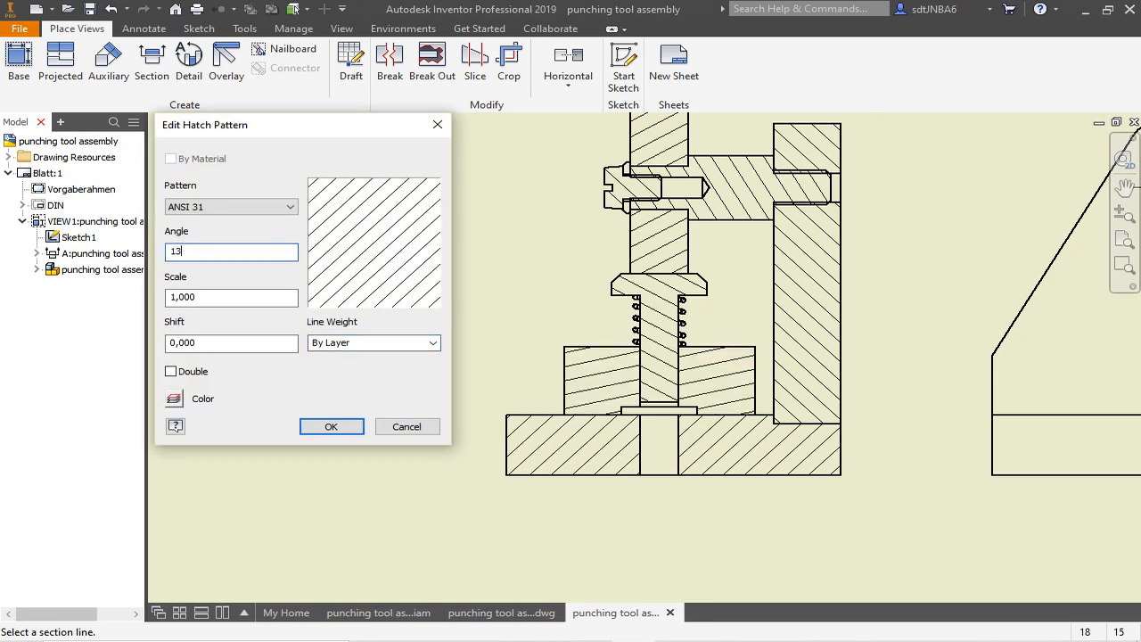
{"action": "type", "text": "5"}
{"action": "key", "text": "Return"}
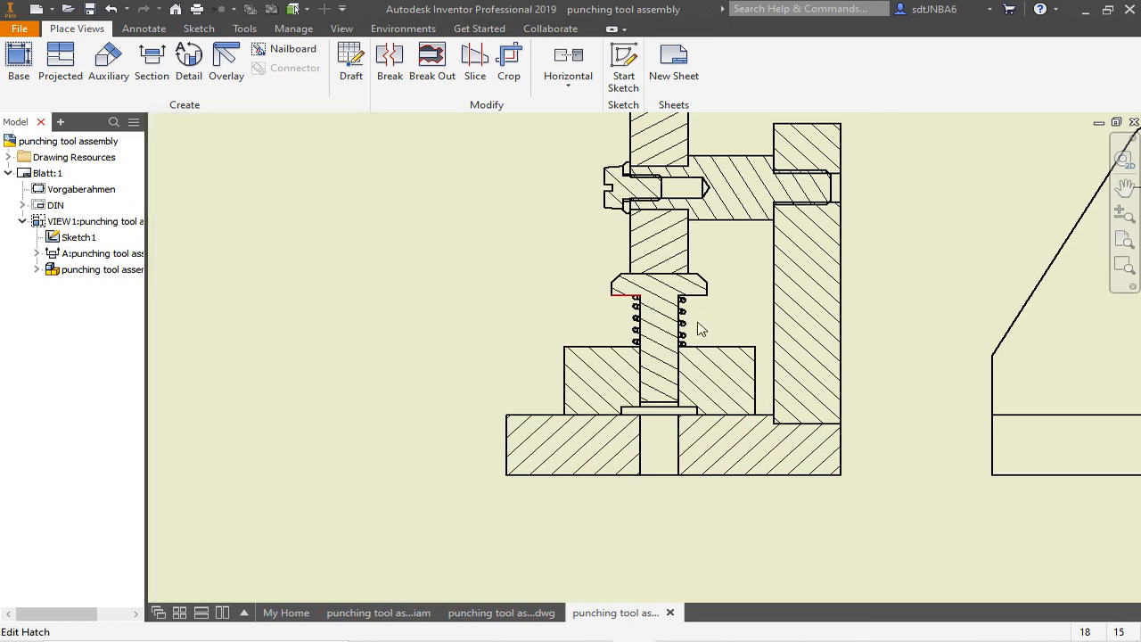
Set the vertical plate's hatch angle to exactly 135 in the section view
{"action": "scroll", "coordinate": [704, 333], "scroll_direction": "up", "scroll_amount": 3}
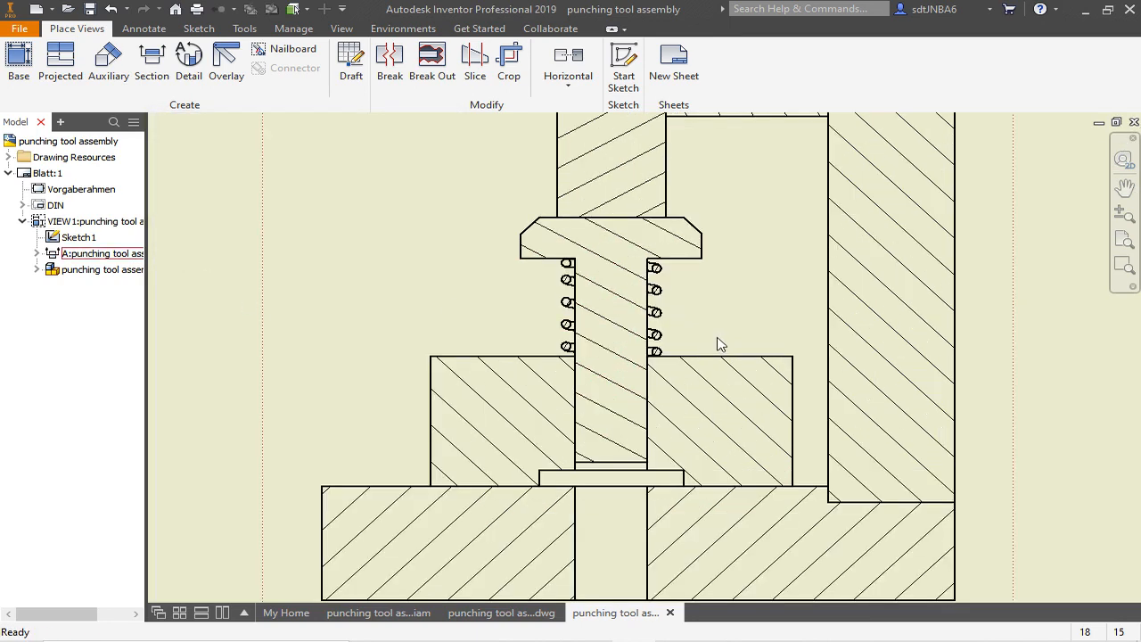
{"action": "double_click", "coordinate": [860, 313]}
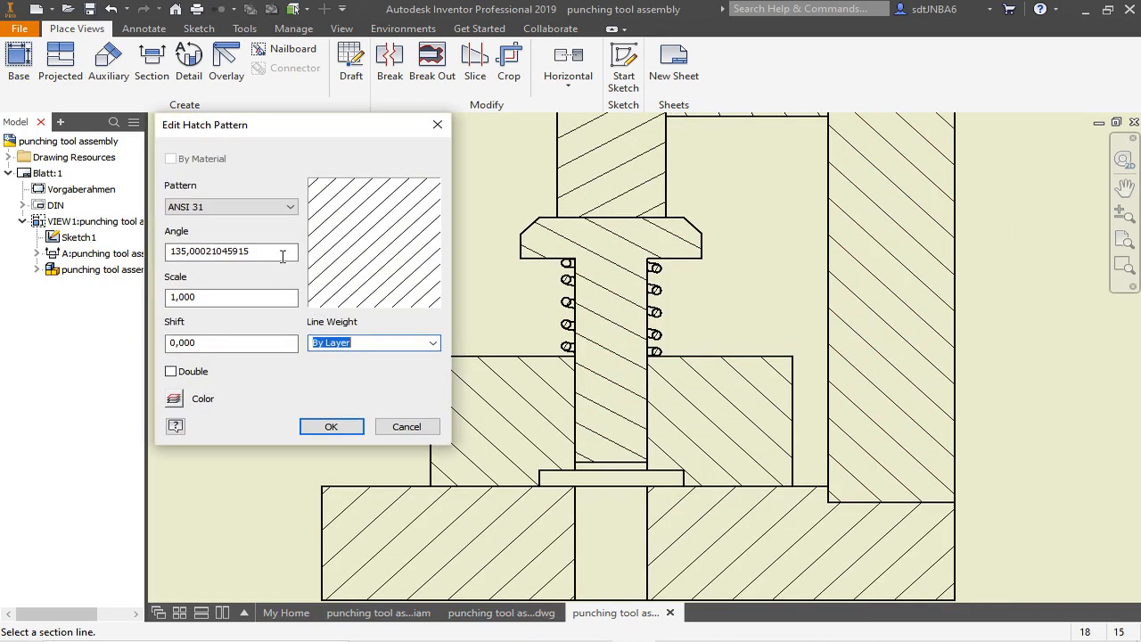
{"action": "left_click_drag", "start_coordinate": [283, 256], "coordinate": [152, 254]}
{"action": "type", "text": "135"}
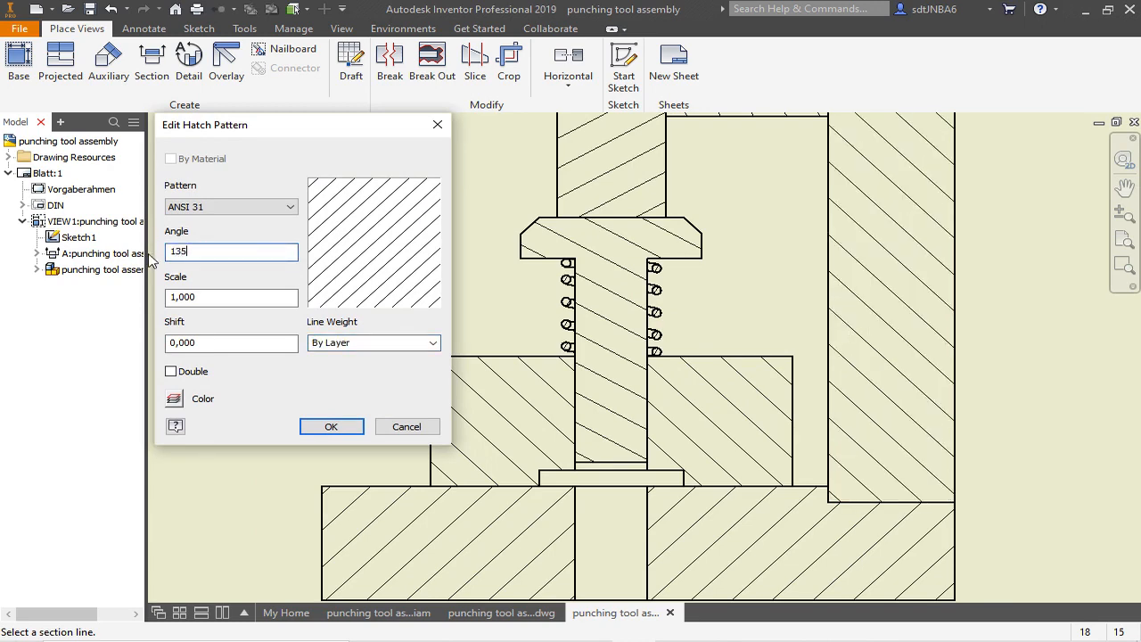
{"action": "key", "text": "Return"}
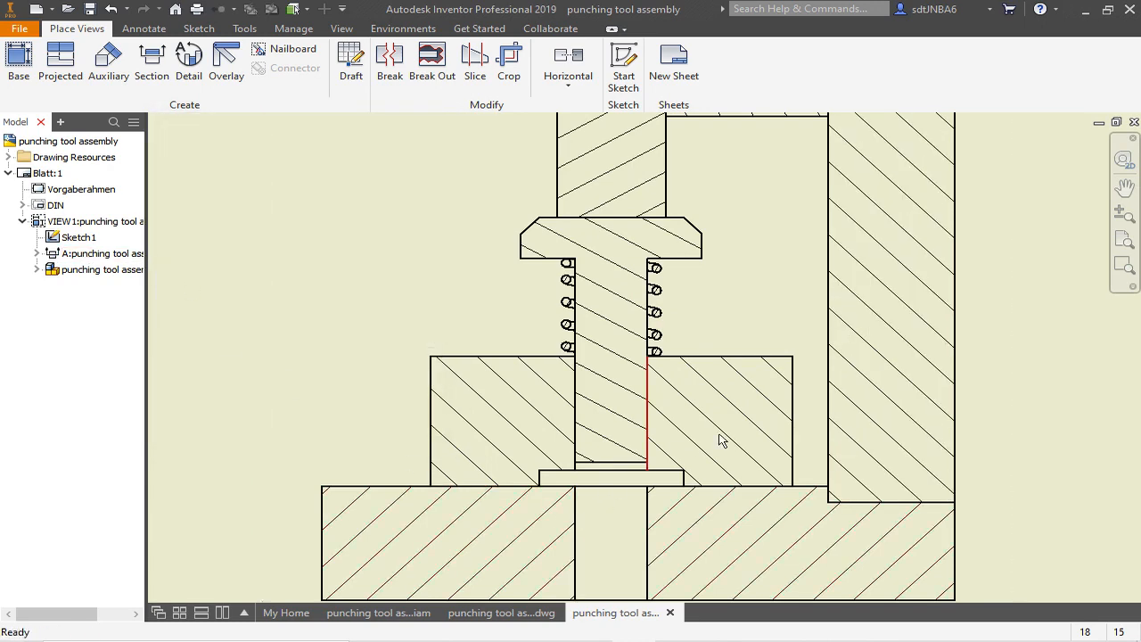
Set the eccentric disc's hatch angle to 45 in the section view
{"action": "scroll", "coordinate": [719, 437], "scroll_direction": "down", "scroll_amount": 6}
{"action": "scroll", "coordinate": [733, 258], "scroll_direction": "up", "scroll_amount": 7}
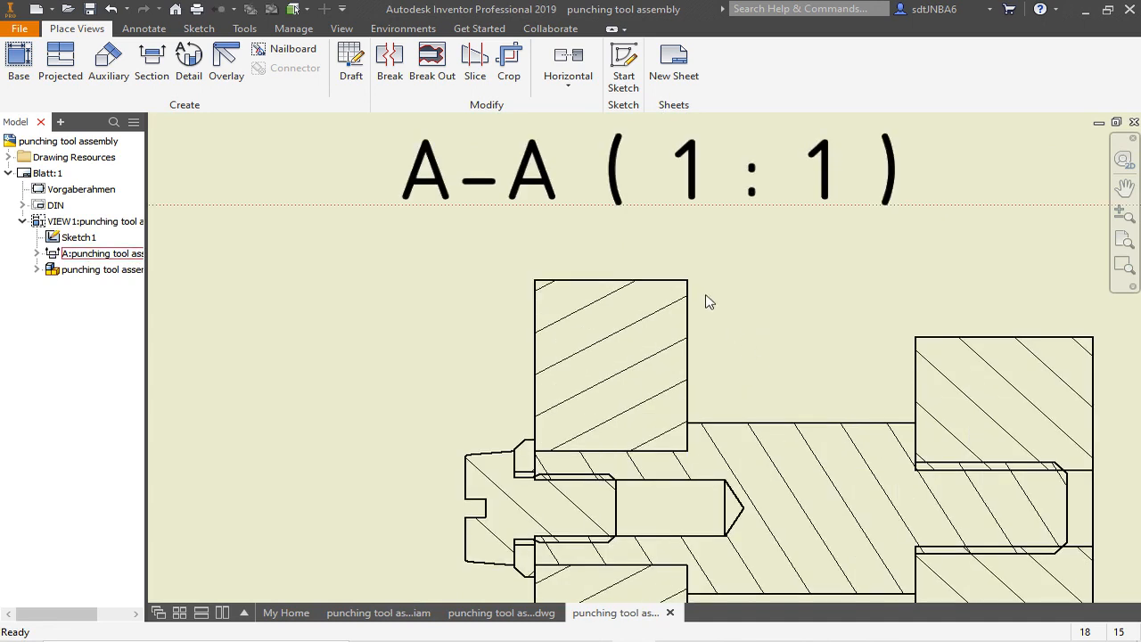
{"action": "scroll", "coordinate": [704, 301], "scroll_direction": "down", "scroll_amount": 2}
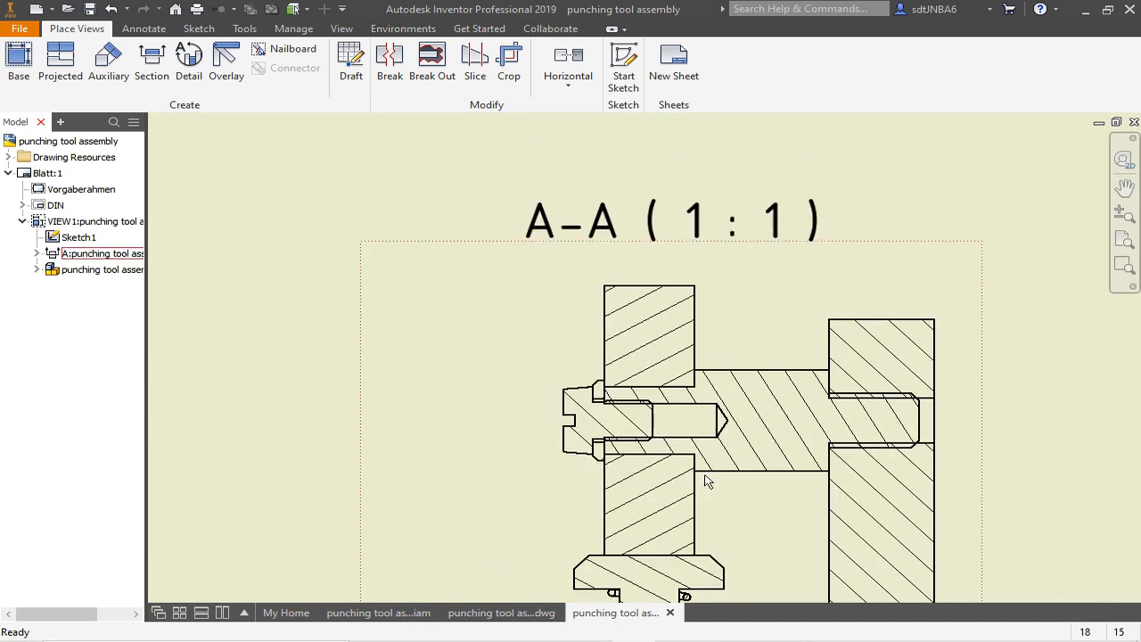
{"action": "double_click", "coordinate": [659, 497]}
{"action": "left_click_drag", "start_coordinate": [255, 250], "coordinate": [152, 250]}
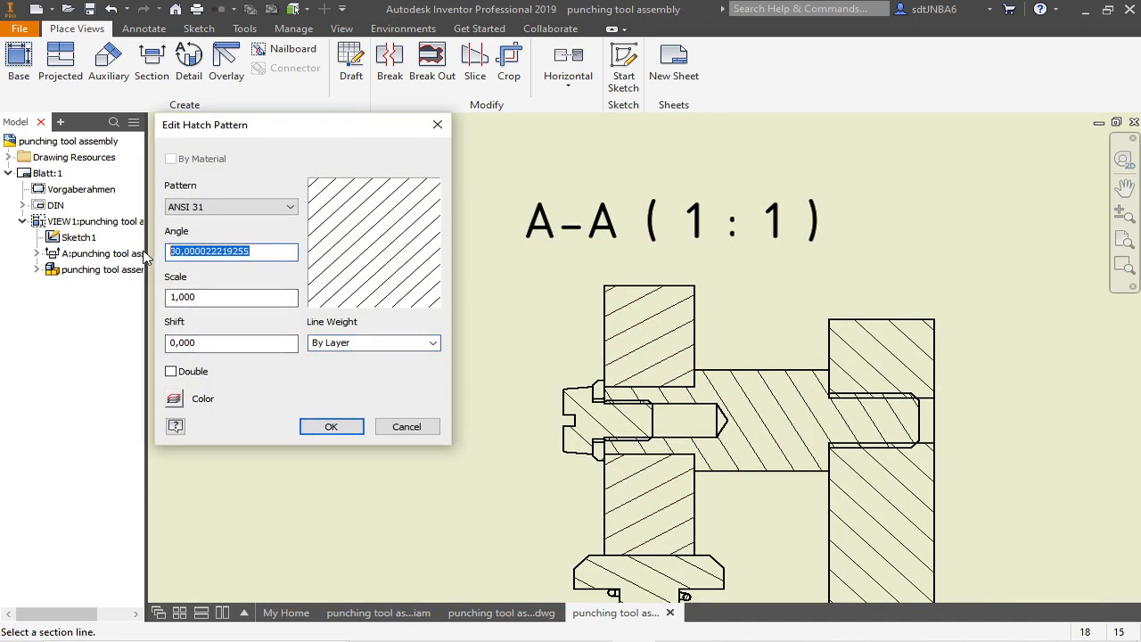
{"action": "type", "text": "45"}
{"action": "key", "text": "Return"}
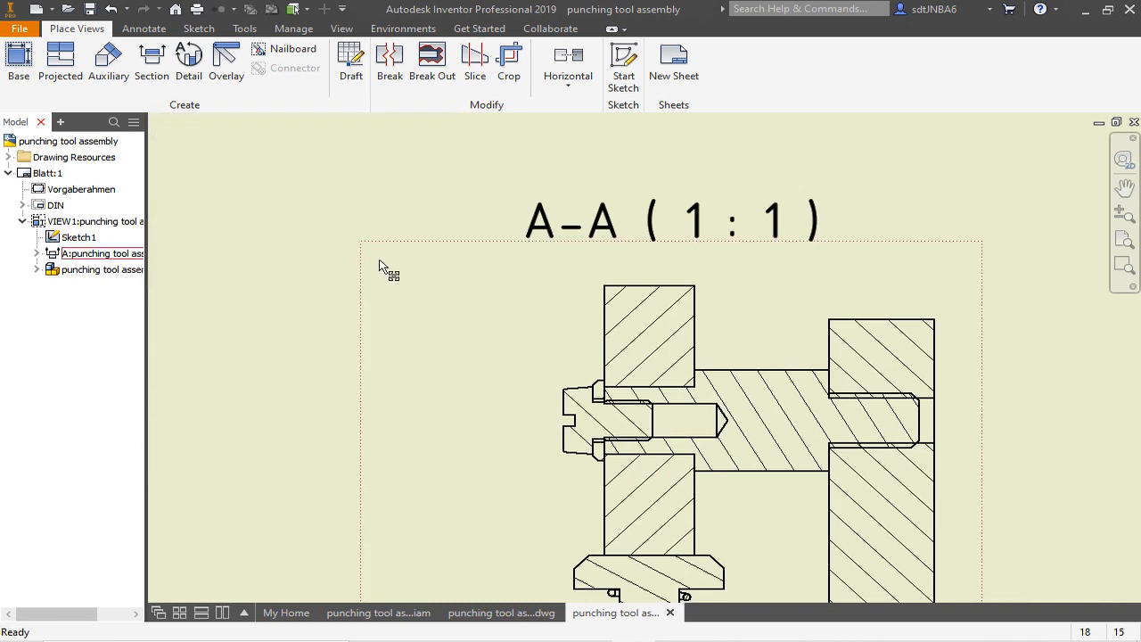
Exclude the punch from sectioning in view A-A by setting its section participation to None
{"action": "scroll", "coordinate": [382, 267], "scroll_direction": "down", "scroll_amount": 2}
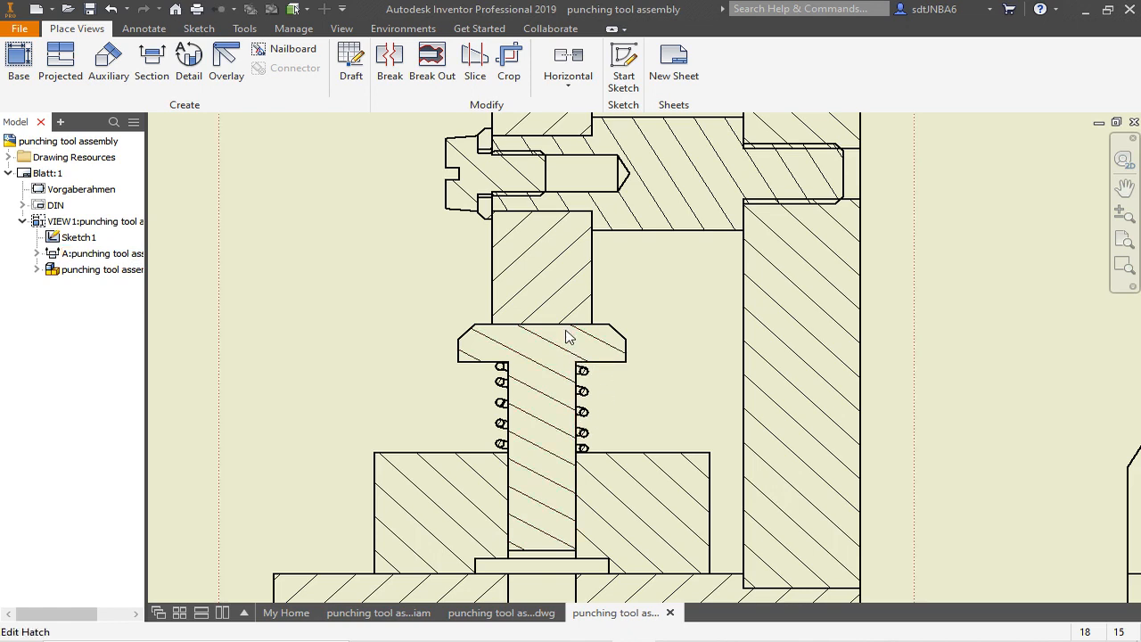
{"action": "left_click", "coordinate": [37, 254]}
{"action": "left_click", "coordinate": [52, 270]}
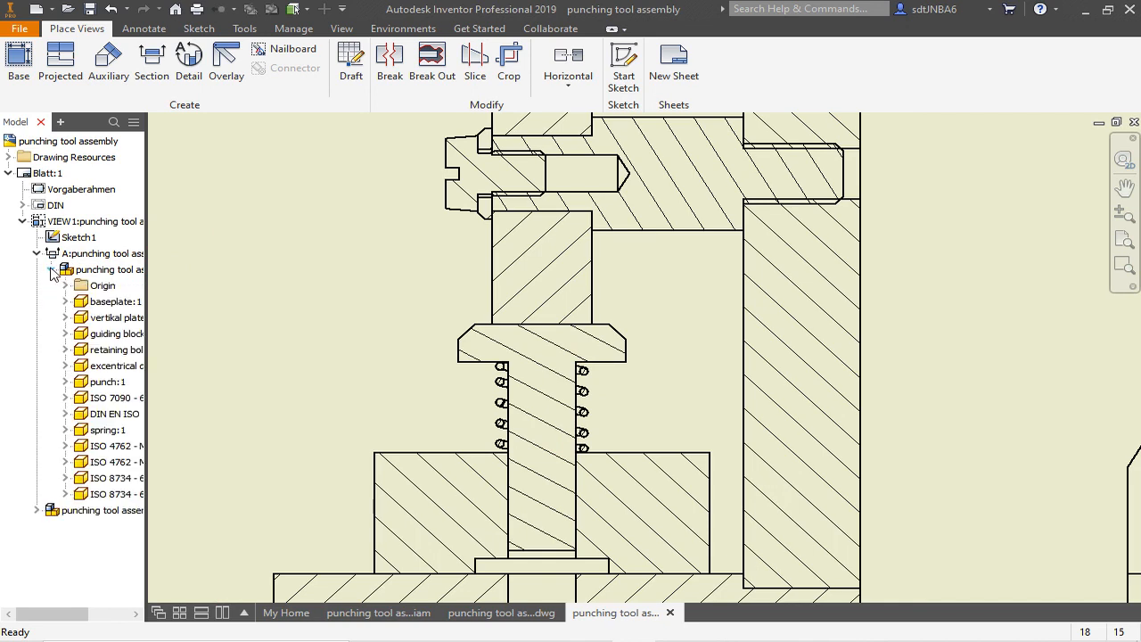
{"action": "right_click", "coordinate": [111, 385]}
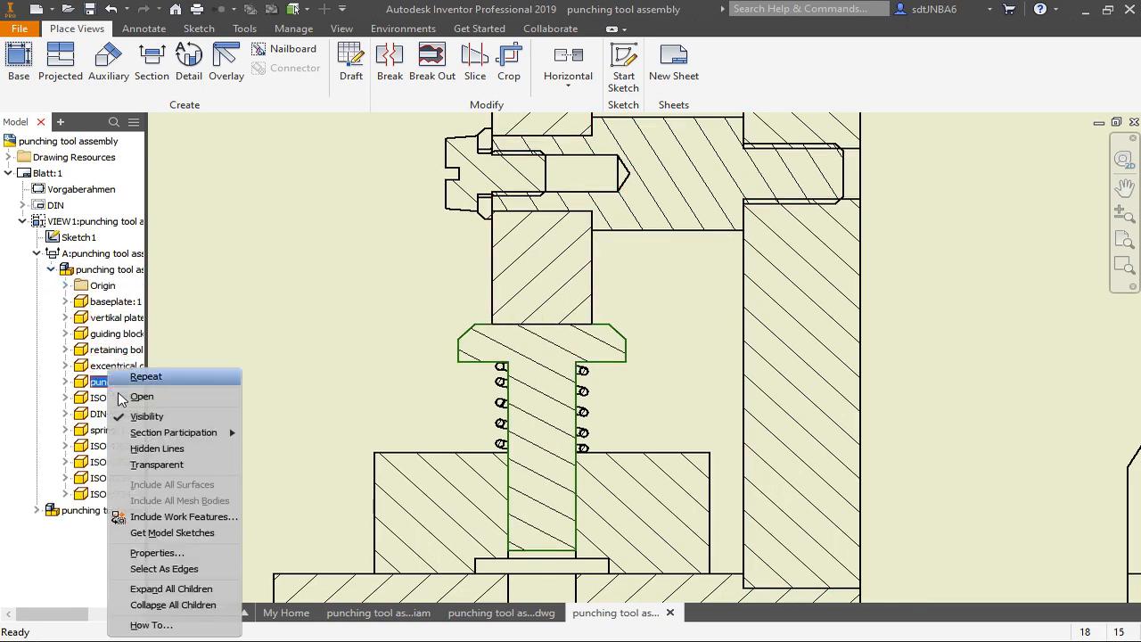
{"action": "mouse_move", "coordinate": [172, 435]}
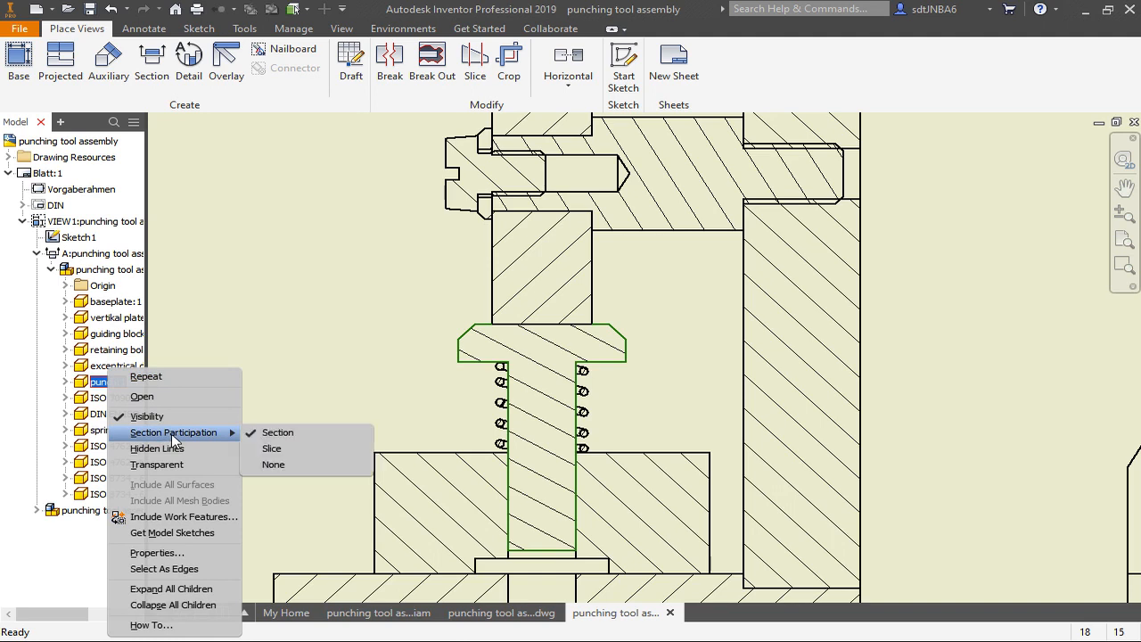
{"action": "left_click", "coordinate": [268, 463]}
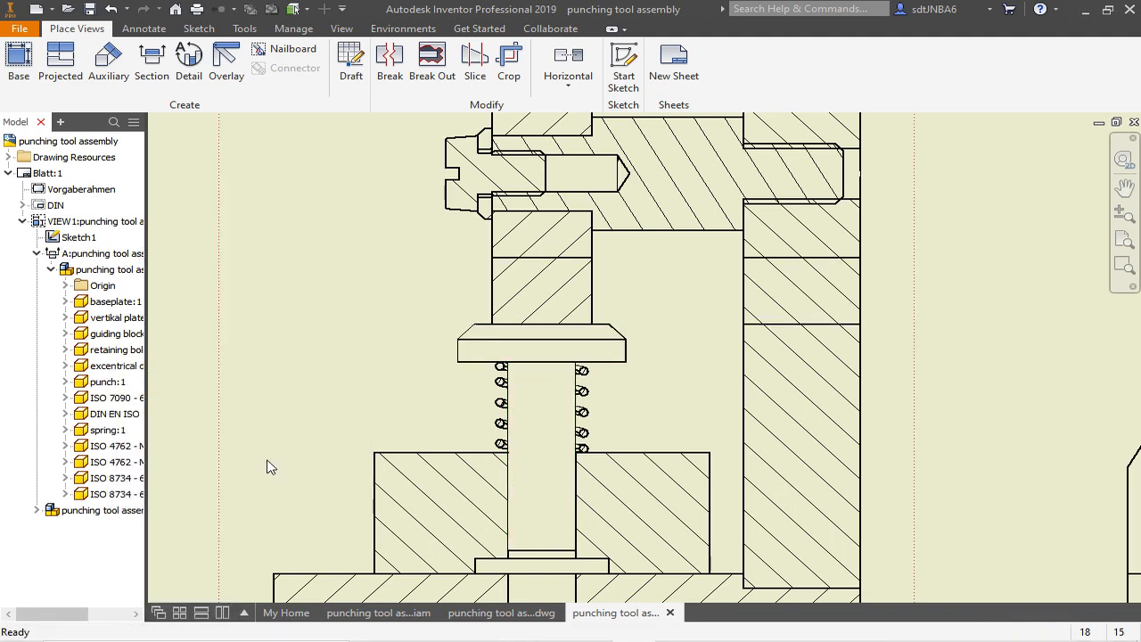
{"action": "left_click", "coordinate": [634, 234]}
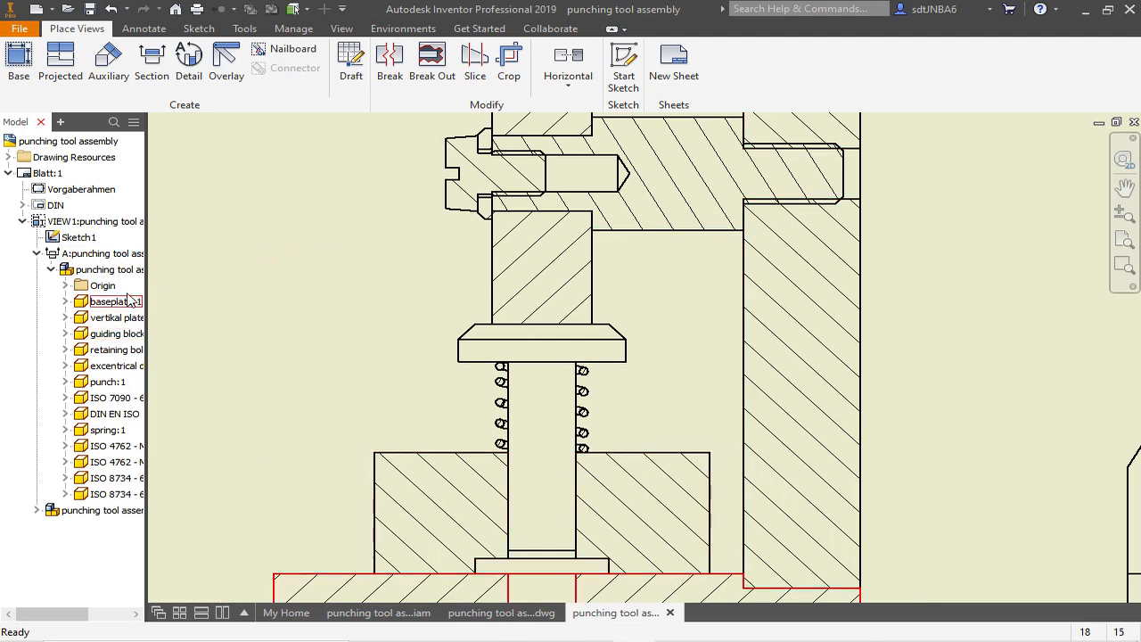
Set the retaining bolt's section participation to None in view A-A
{"action": "right_click", "coordinate": [119, 351]}
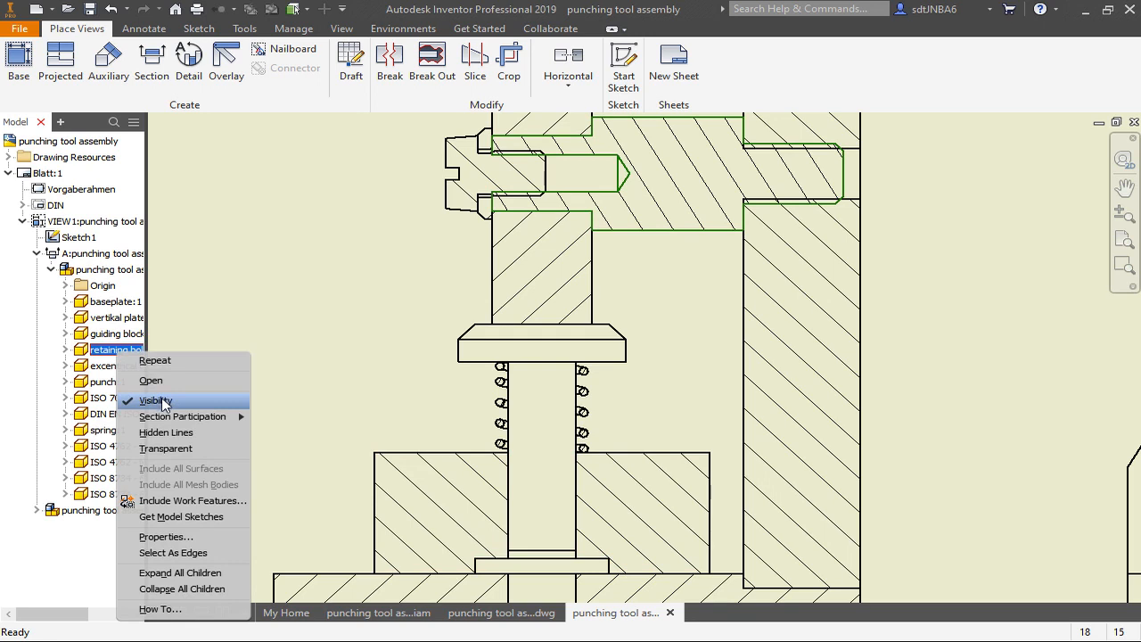
{"action": "mouse_move", "coordinate": [170, 417]}
{"action": "left_click", "coordinate": [276, 447]}
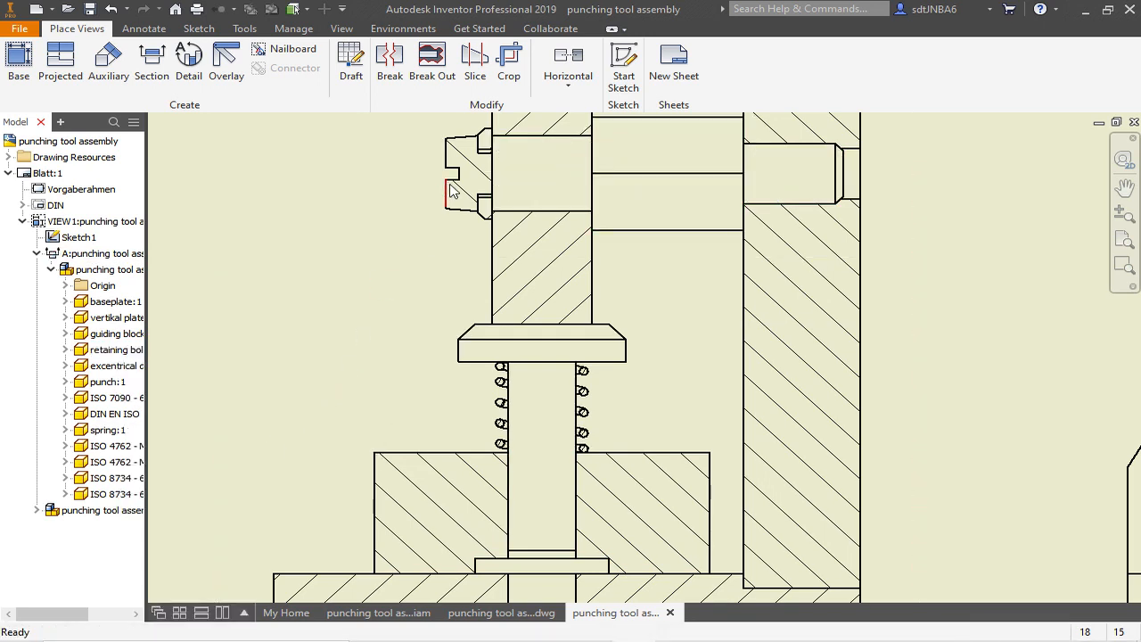
Widen the model browser and set the spring's section participation to None in view A-A
{"action": "left_click_drag", "start_coordinate": [146, 303], "coordinate": [185, 301]}
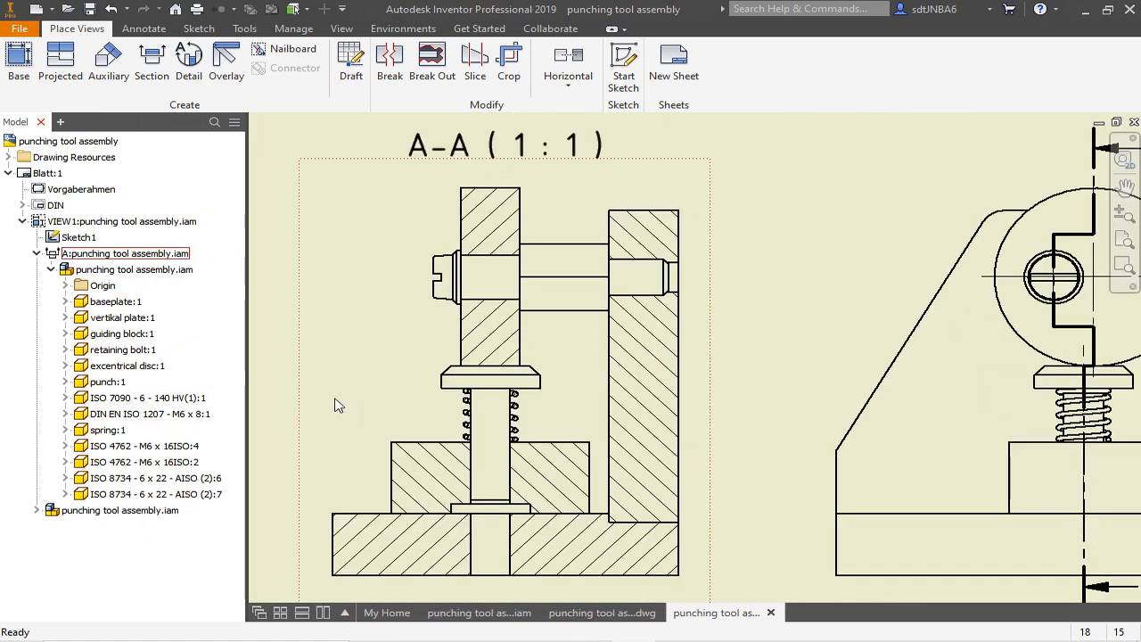
{"action": "right_click", "coordinate": [111, 434]}
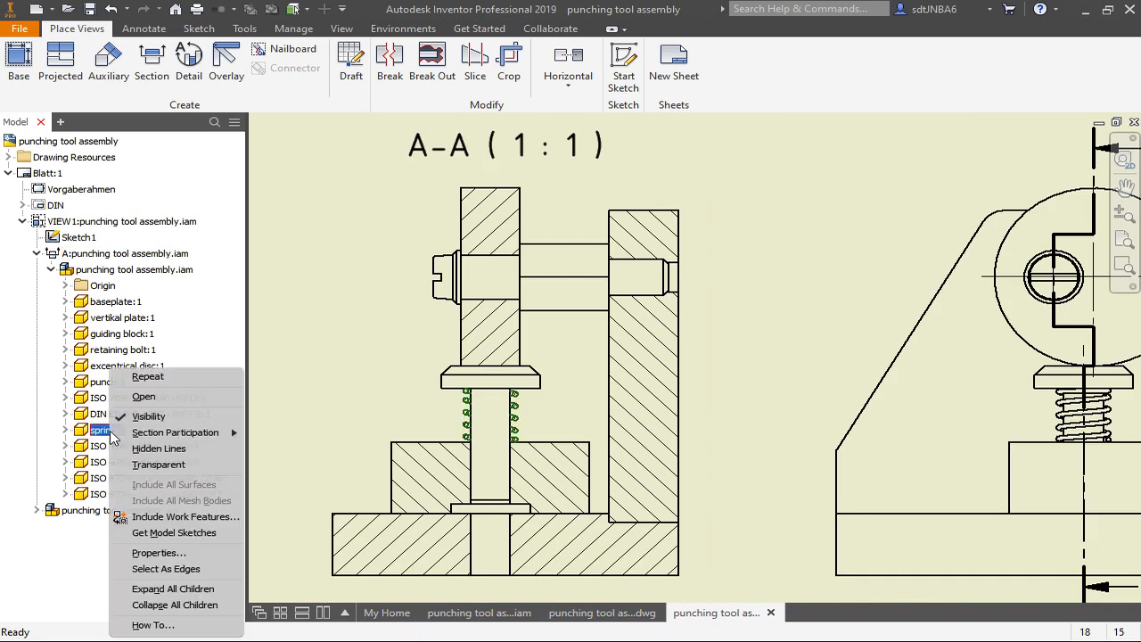
{"action": "mouse_move", "coordinate": [205, 434]}
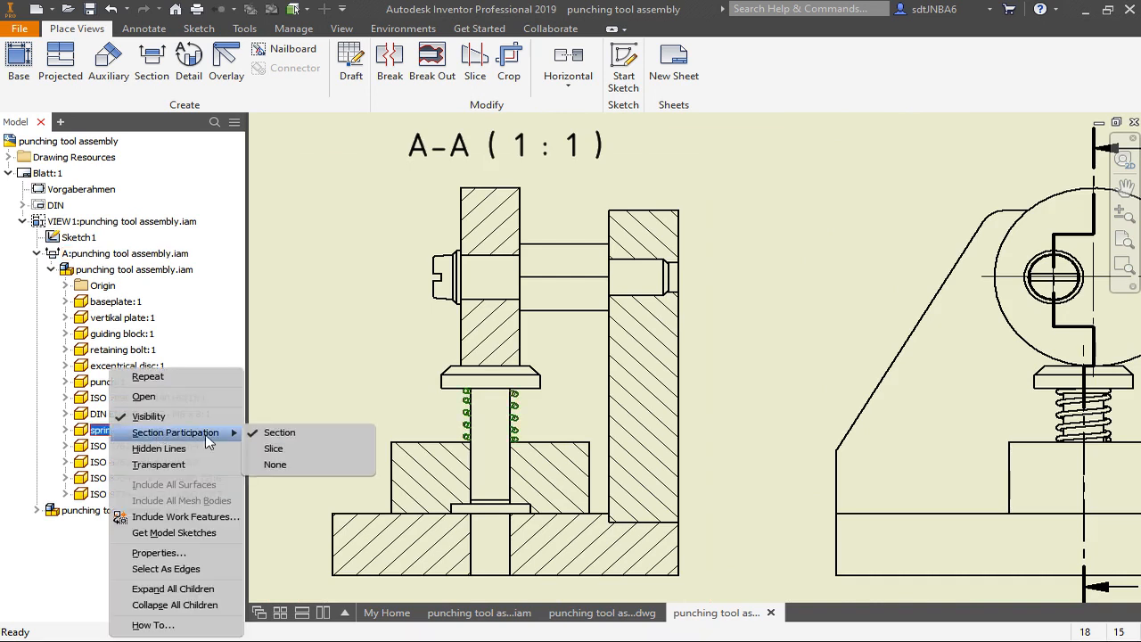
{"action": "left_click", "coordinate": [276, 465]}
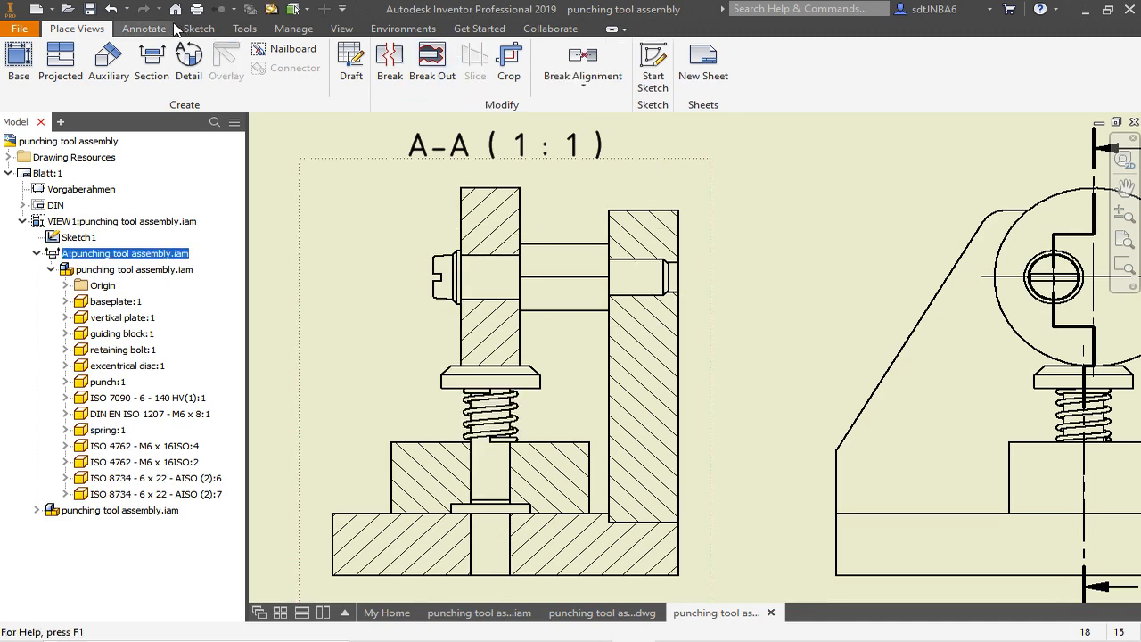
Add a centerline bisector along the retaining bolt in view A-A and extend it past the screw head and the vertical plate
{"action": "key", "text": "d"}
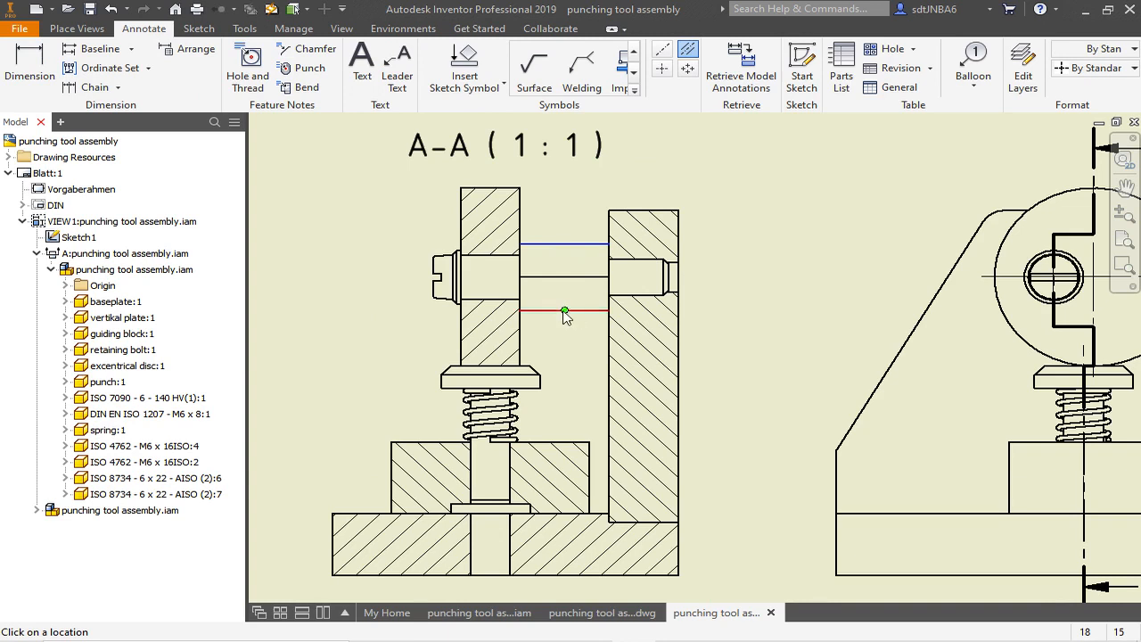
{"action": "key", "text": "Escape"}
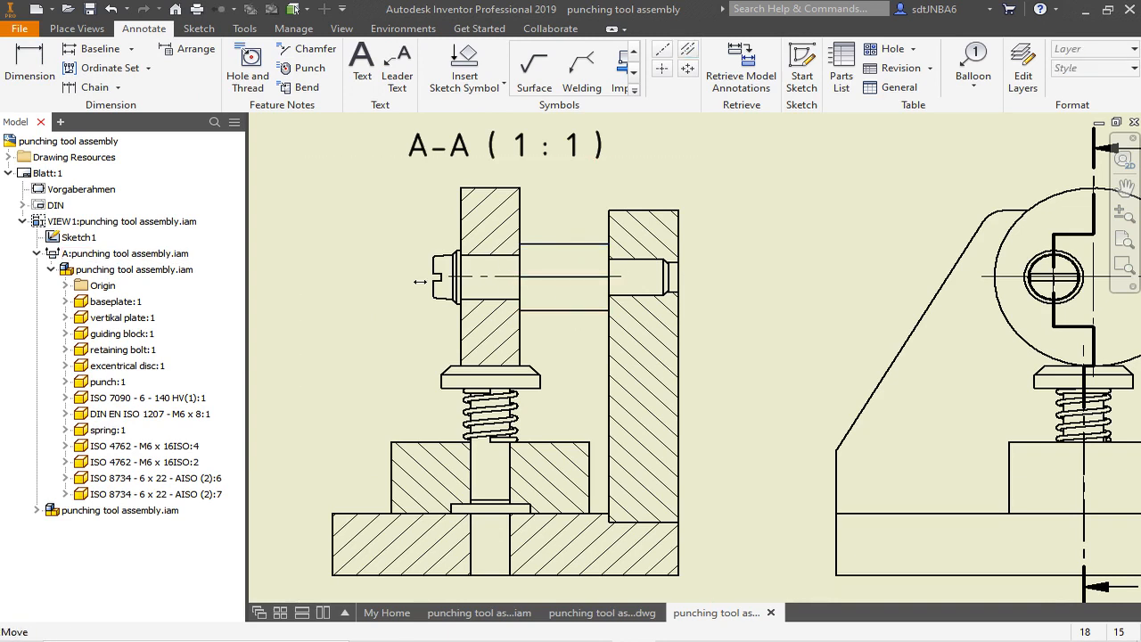
{"action": "left_click", "coordinate": [420, 282]}
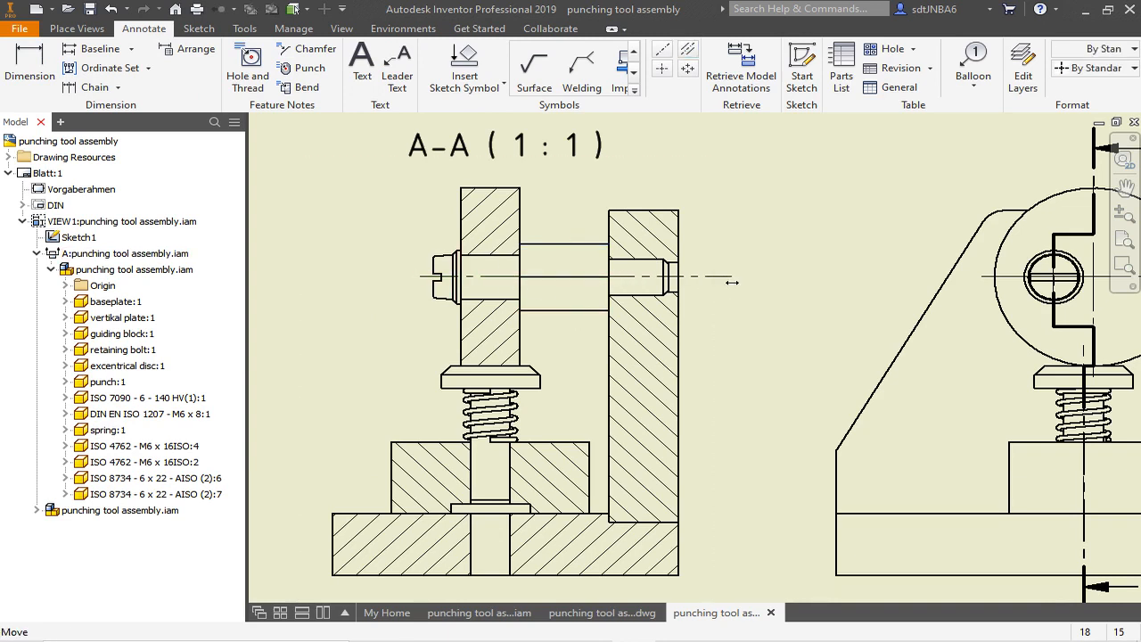
Add a centerline bisector along the punch shank in view A-A and extend it through the baseplate
{"action": "left_click", "coordinate": [687, 49]}
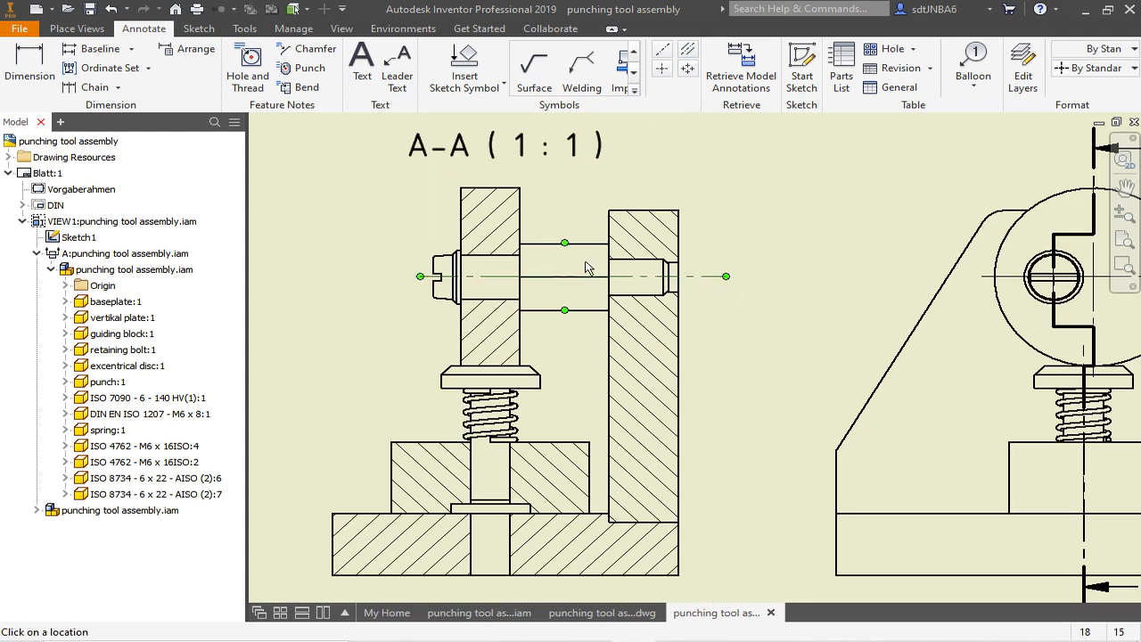
{"action": "left_click", "coordinate": [473, 469]}
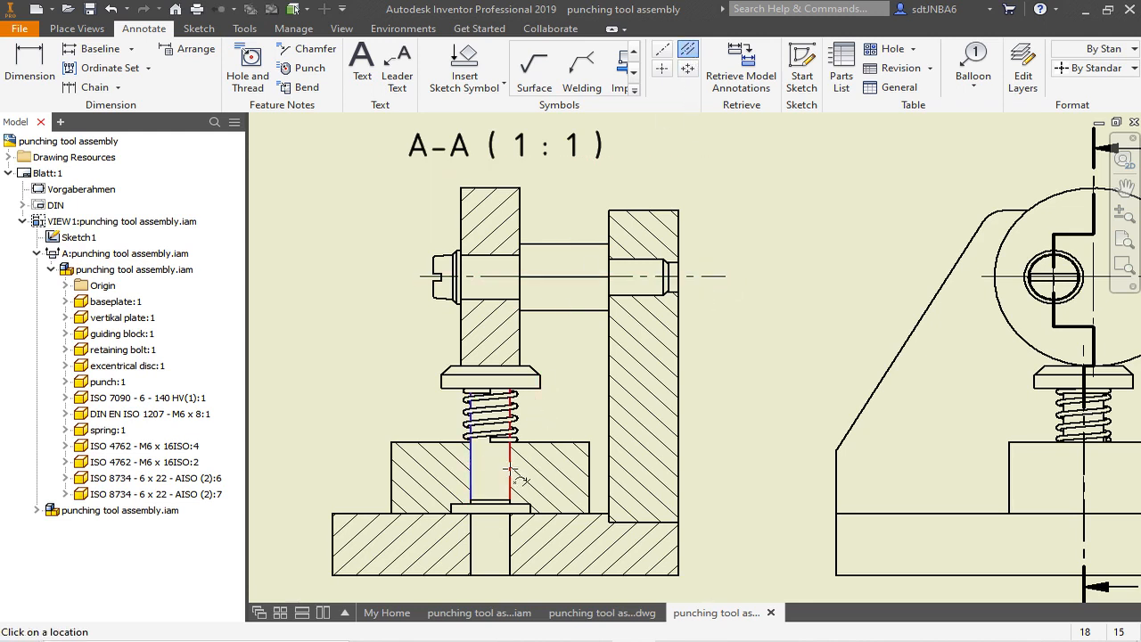
{"action": "left_click", "coordinate": [510, 469]}
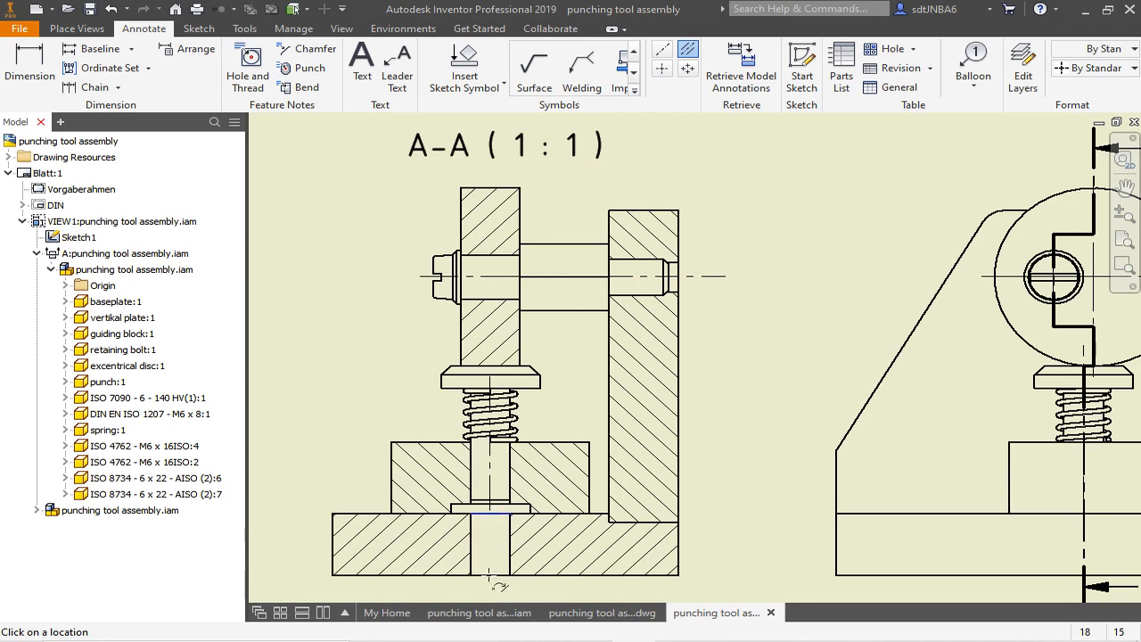
{"action": "key", "text": "Escape"}
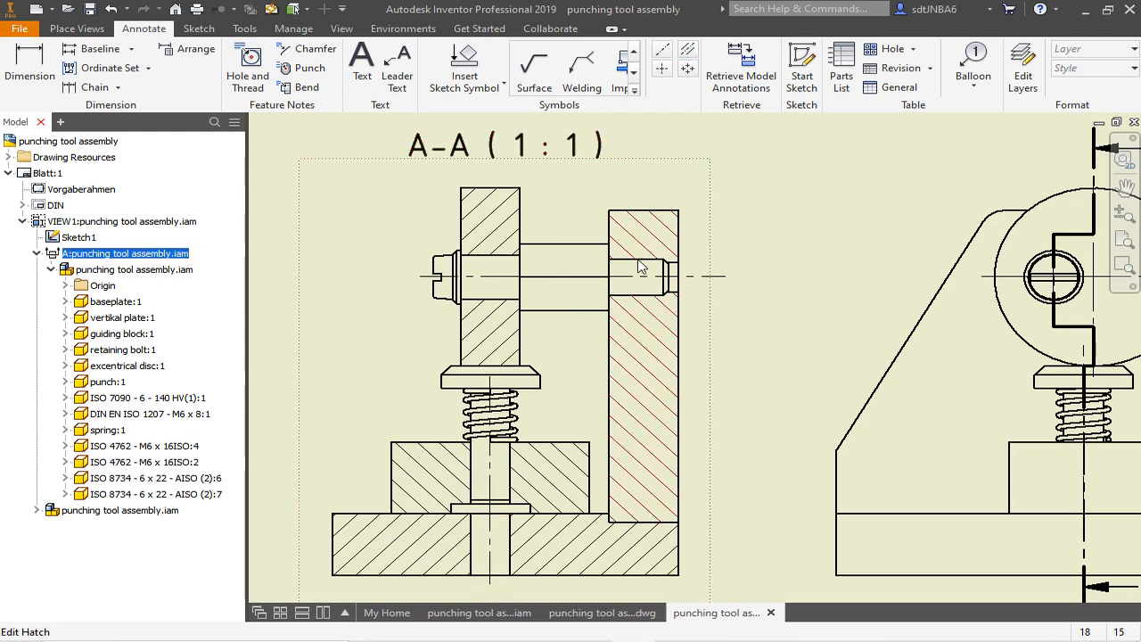
Turn on the Thread Feature display option for section view A-A
{"action": "double_click", "coordinate": [644, 161]}
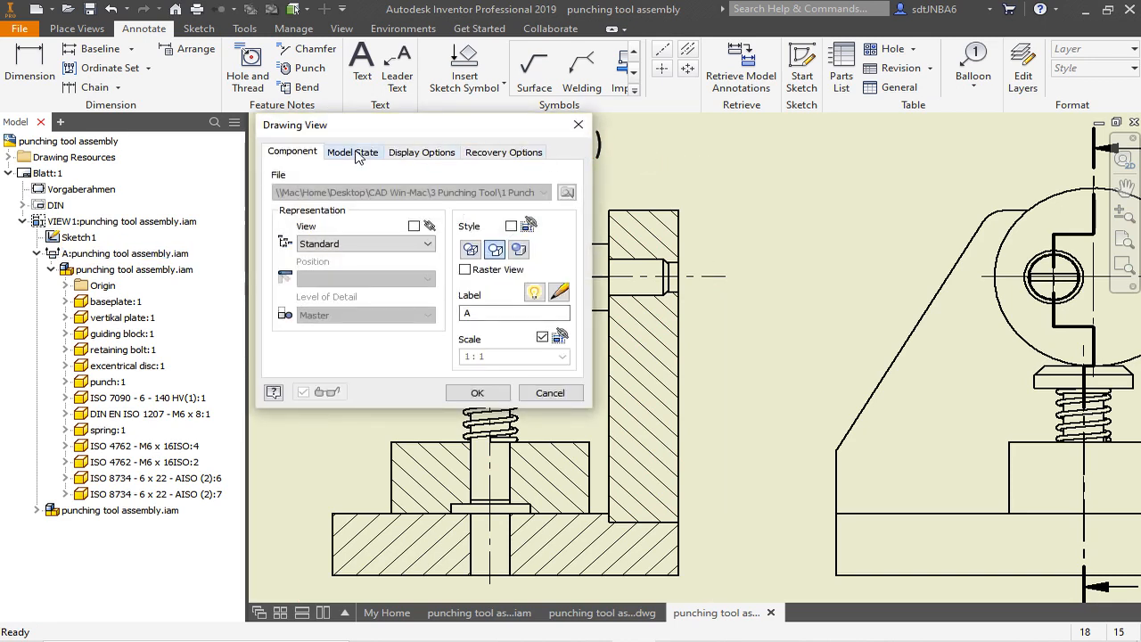
{"action": "left_click", "coordinate": [424, 153]}
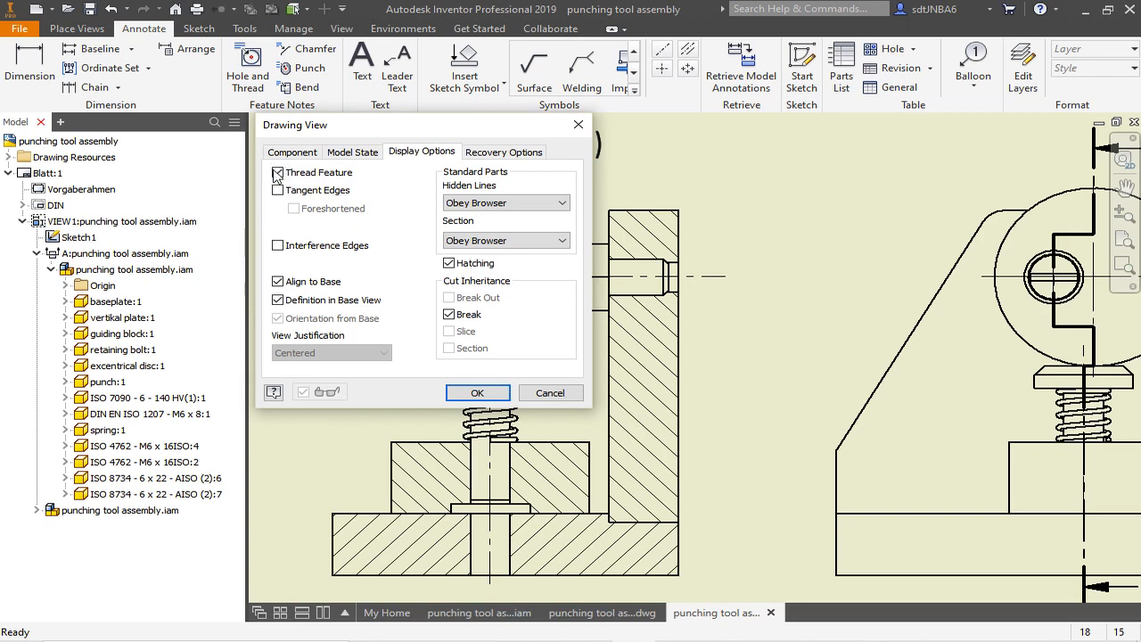
{"action": "left_click", "coordinate": [477, 392]}
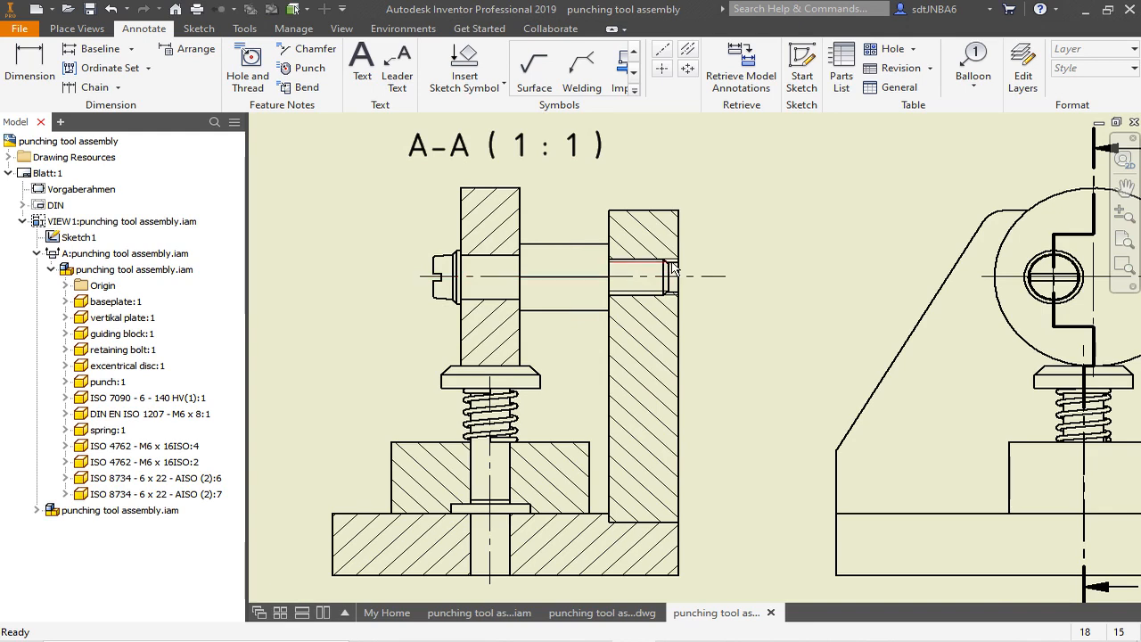
Show hidden lines for the retaining bolt and the DIN EN ISO 1207 screw in view A-A, accepting the view style change
{"action": "scroll", "coordinate": [664, 268], "scroll_direction": "up", "scroll_amount": 3}
{"action": "scroll", "coordinate": [660, 263], "scroll_direction": "down", "scroll_amount": 2}
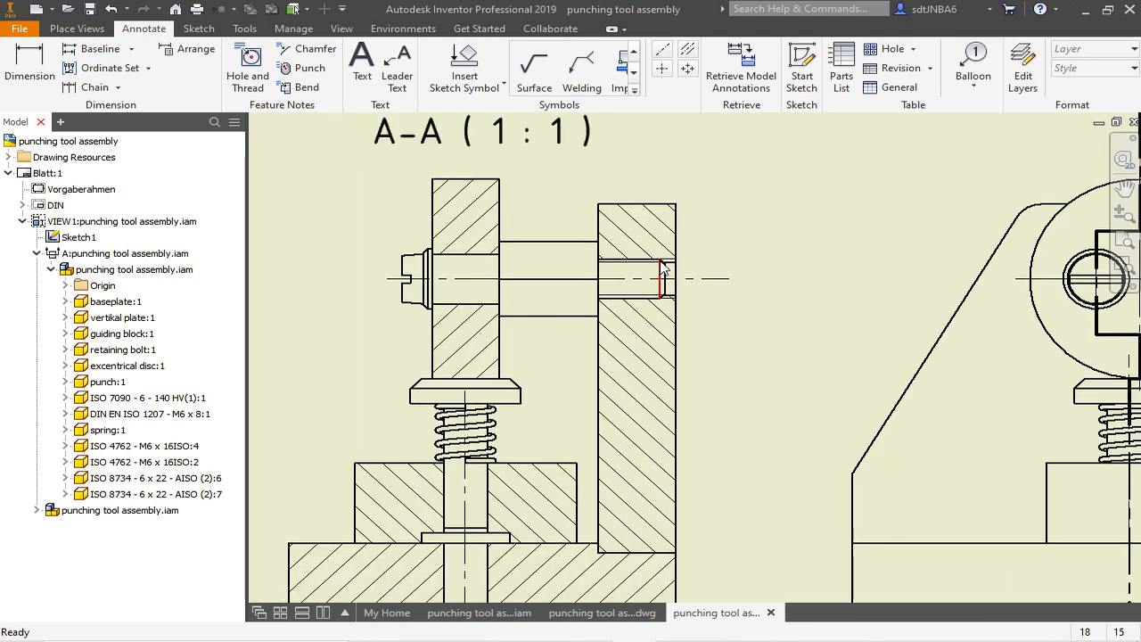
{"action": "scroll", "coordinate": [450, 270], "scroll_direction": "up", "scroll_amount": 3}
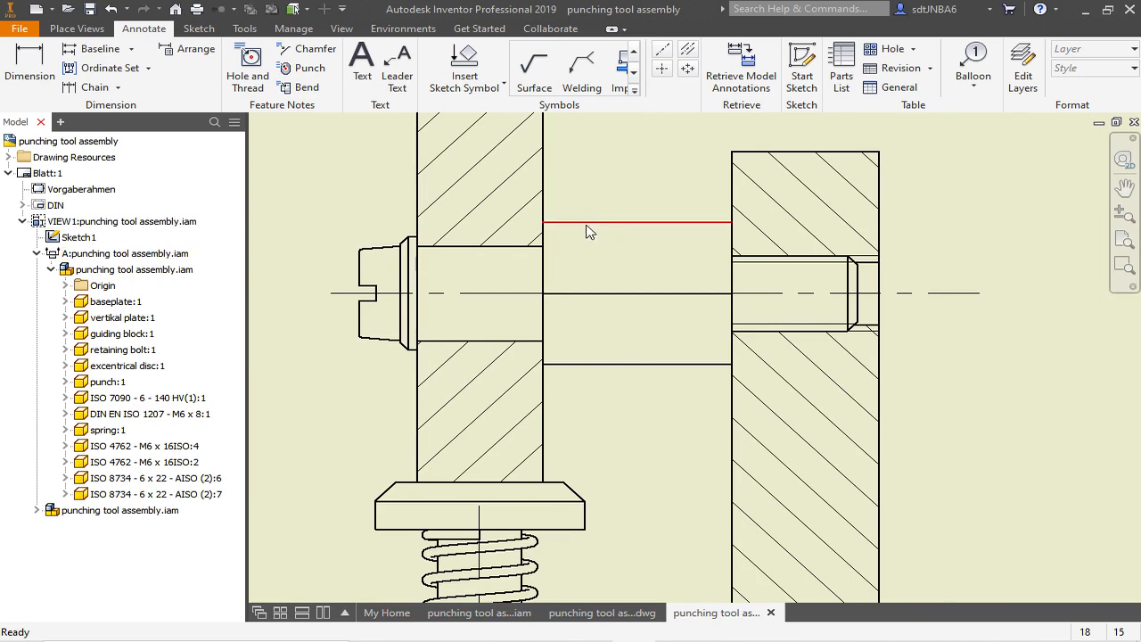
{"action": "scroll", "coordinate": [674, 270], "scroll_direction": "down", "scroll_amount": 2}
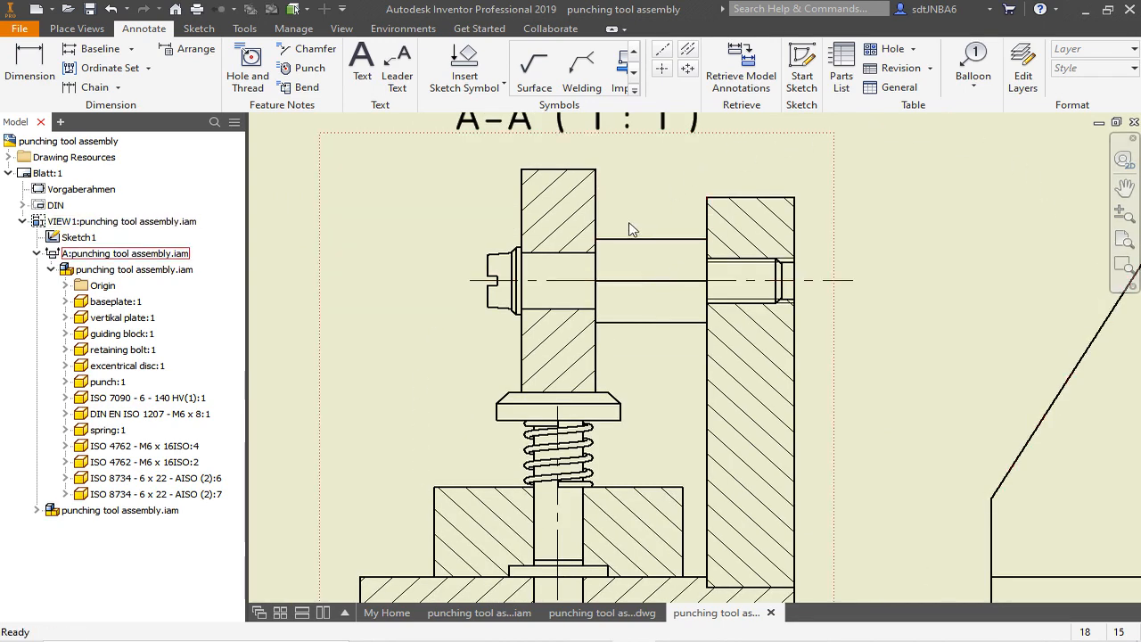
{"action": "right_click", "coordinate": [125, 350]}
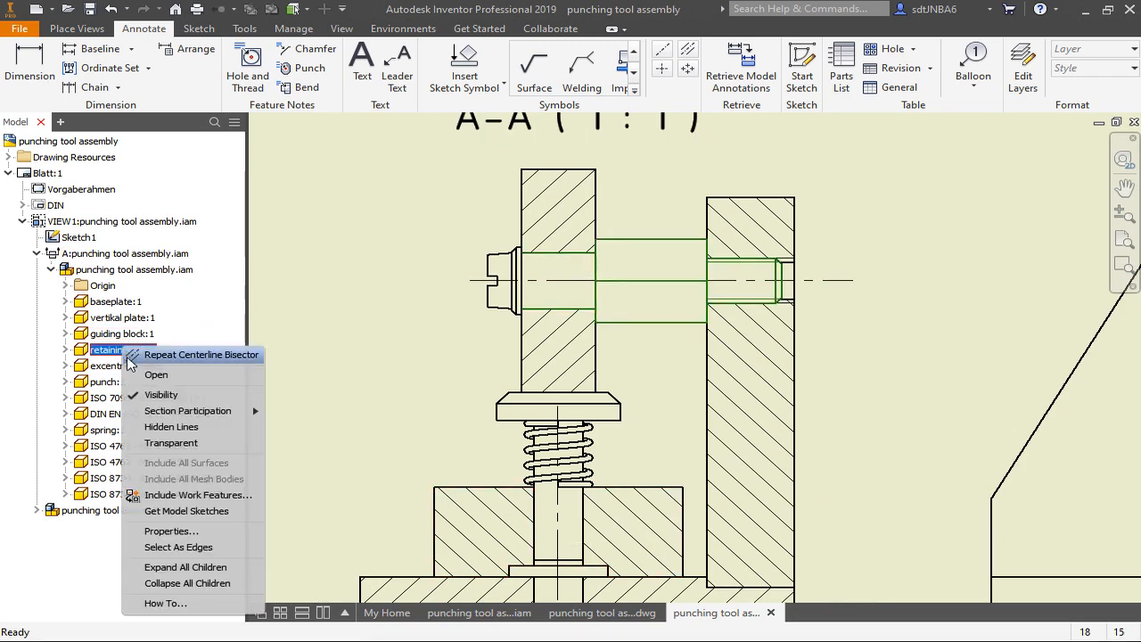
{"action": "left_click", "coordinate": [169, 427]}
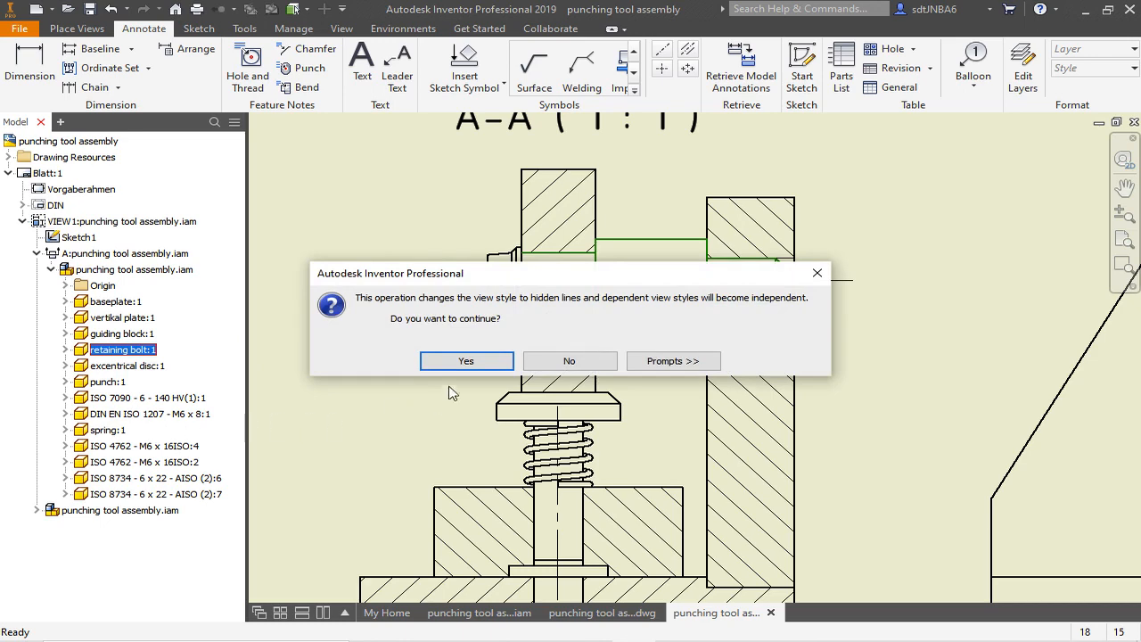
{"action": "left_click", "coordinate": [464, 360]}
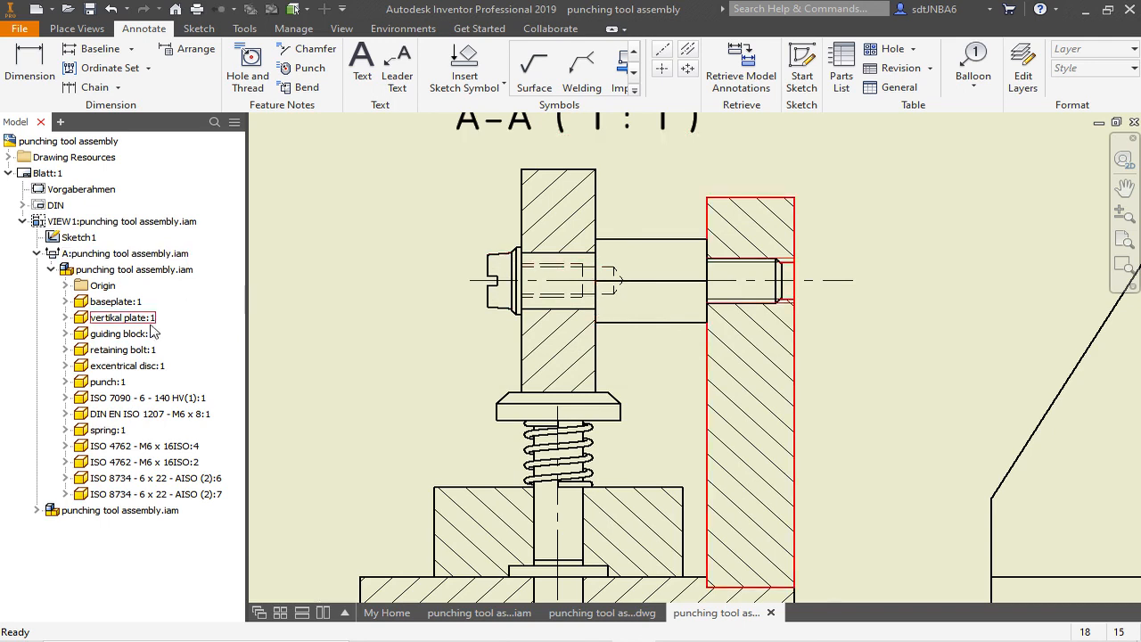
{"action": "right_click", "coordinate": [131, 414]}
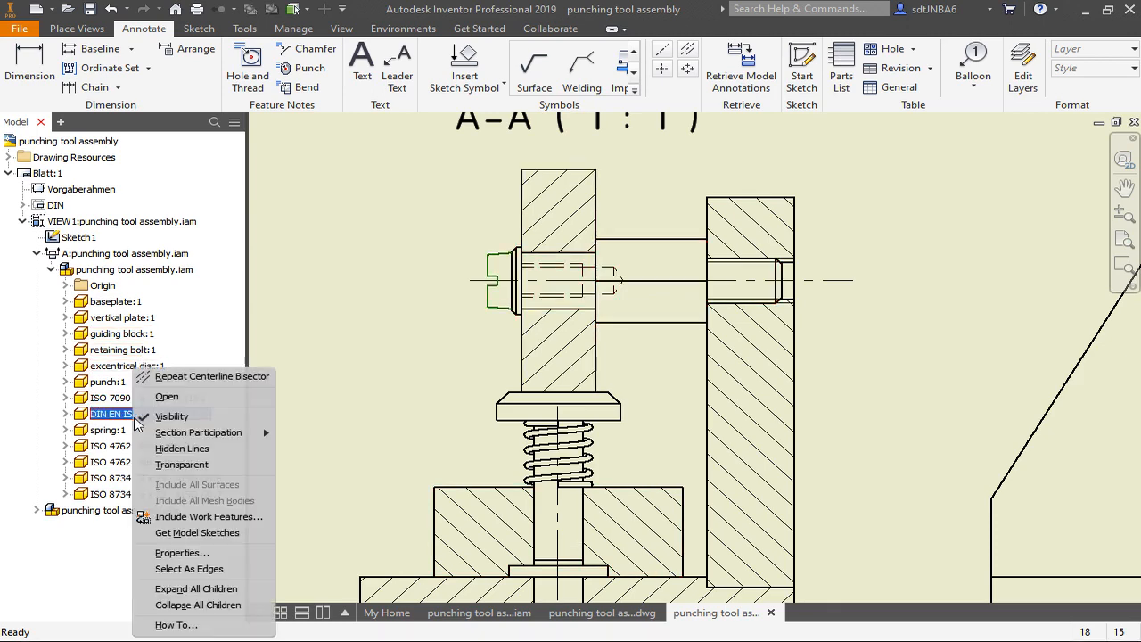
{"action": "left_click", "coordinate": [208, 453]}
Switch section view A-A to Raster View
{"action": "scroll", "coordinate": [482, 282], "scroll_direction": "down", "scroll_amount": 2}
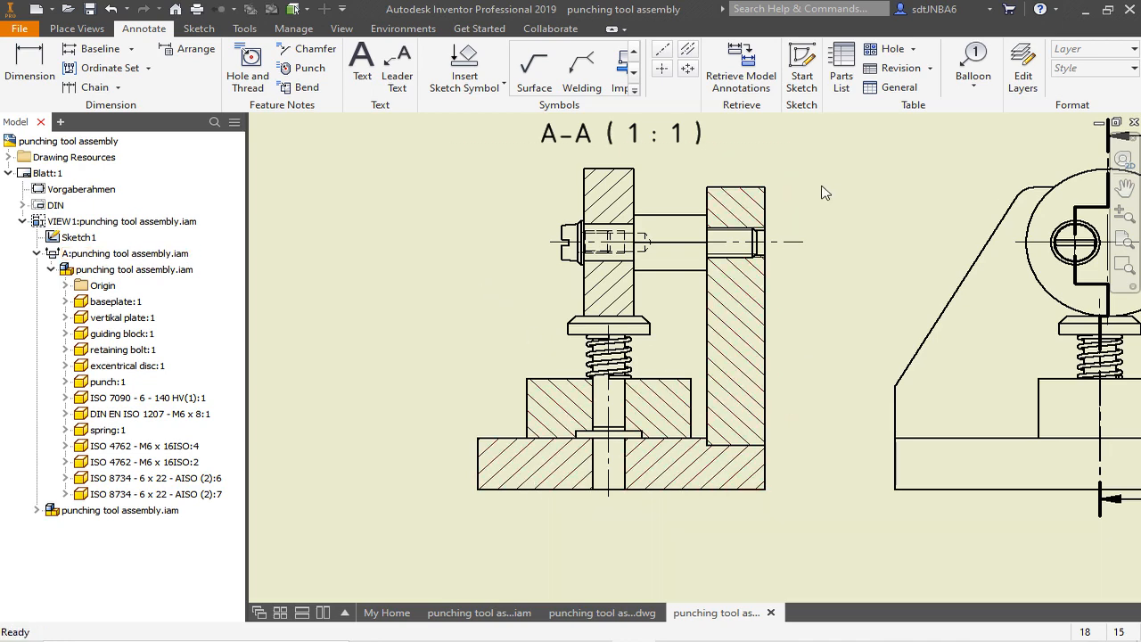
{"action": "double_click", "coordinate": [793, 191]}
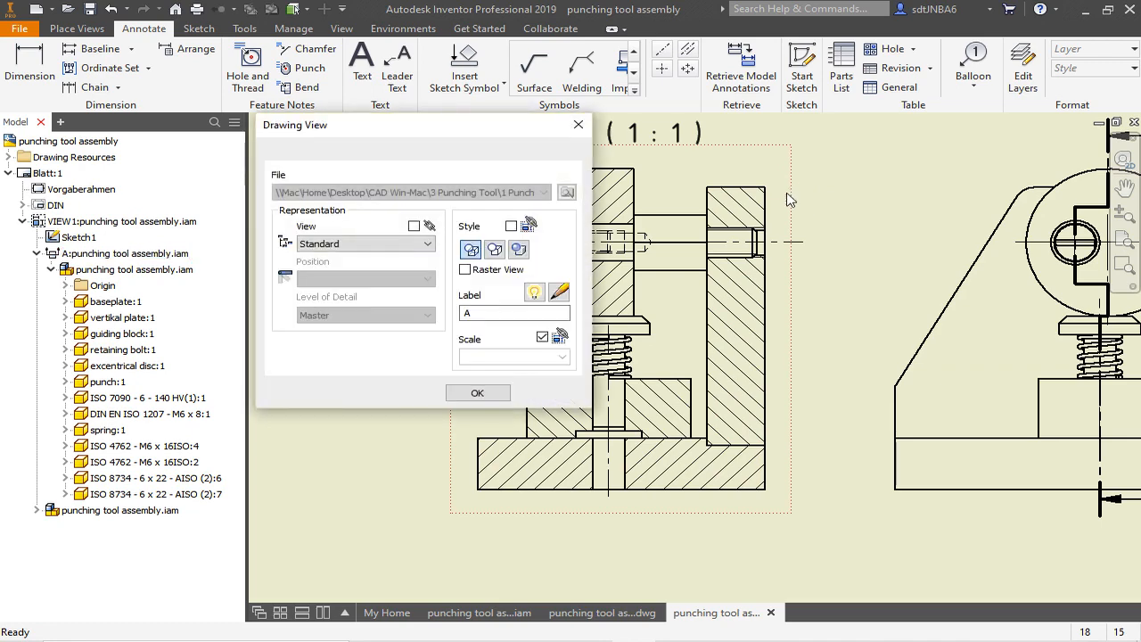
{"action": "left_click", "coordinate": [464, 270]}
{"action": "left_click", "coordinate": [472, 393]}
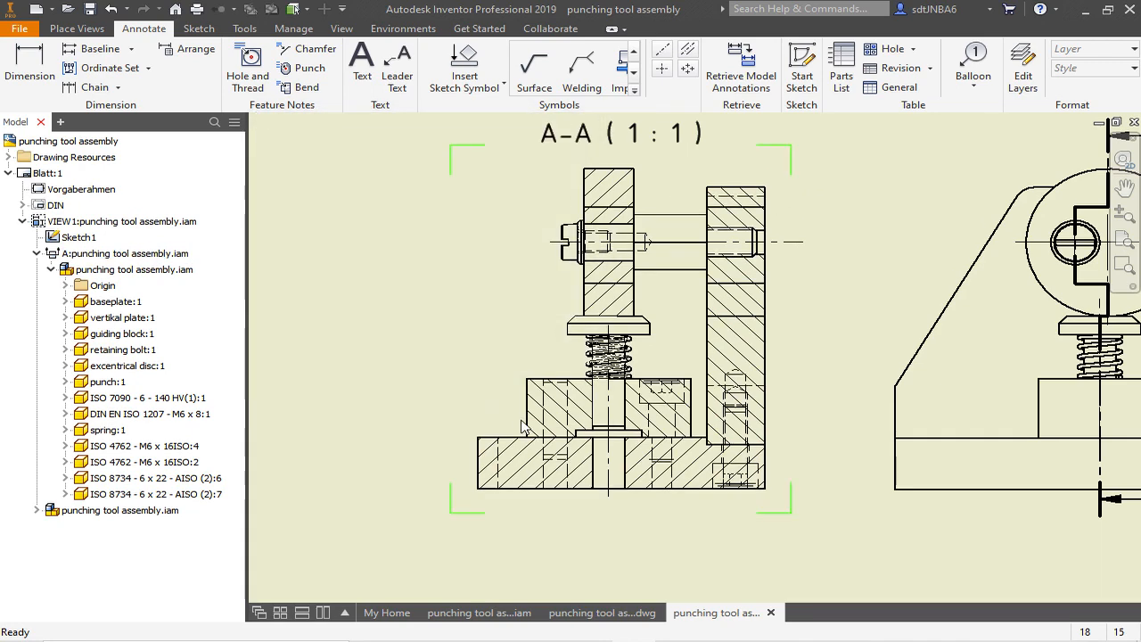
Add centerline bisectors to the two fastener holes through the guiding block and to the vertical plate's screw hole, extending them beyond the parts
{"action": "left_click", "coordinate": [689, 51]}
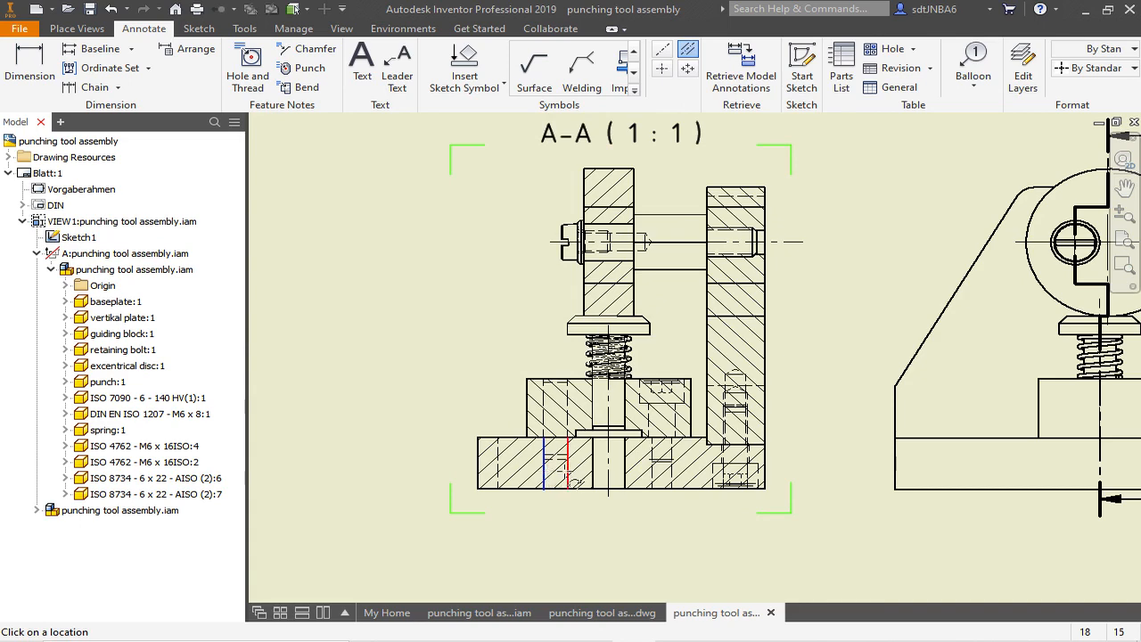
{"action": "left_click", "coordinate": [570, 479]}
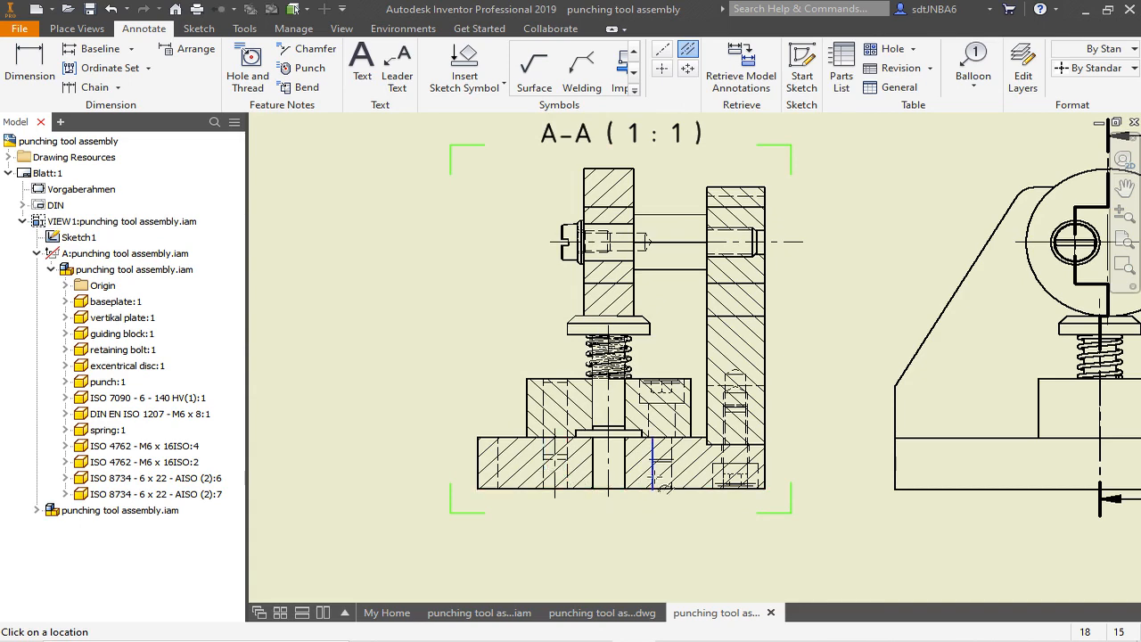
{"action": "scroll", "coordinate": [738, 422], "scroll_direction": "up", "scroll_amount": 5}
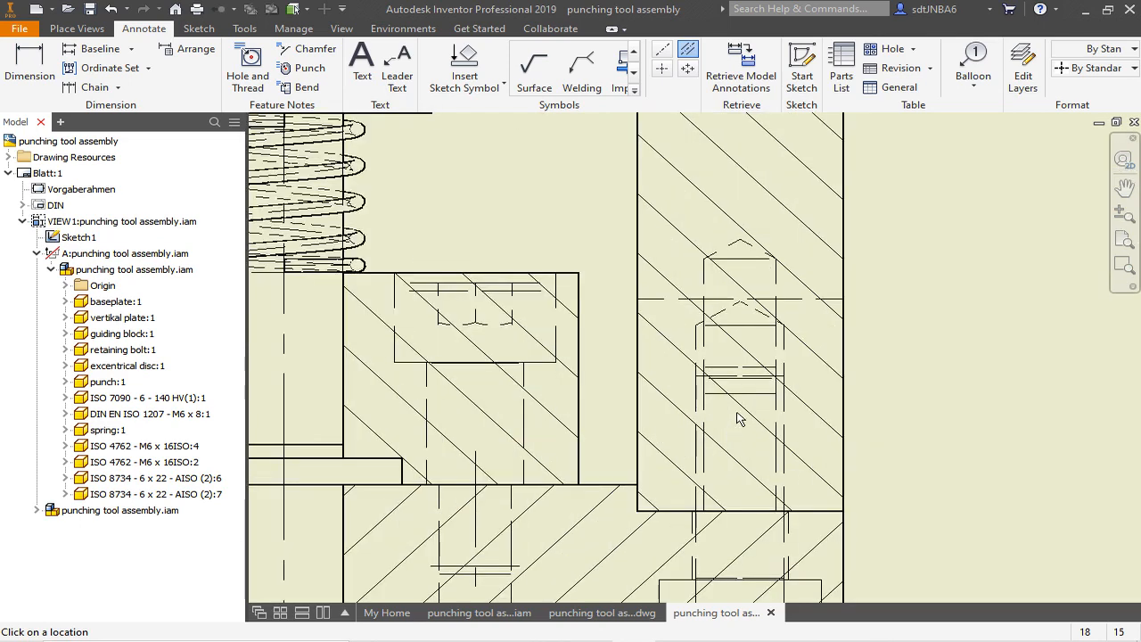
{"action": "left_click", "coordinate": [705, 285]}
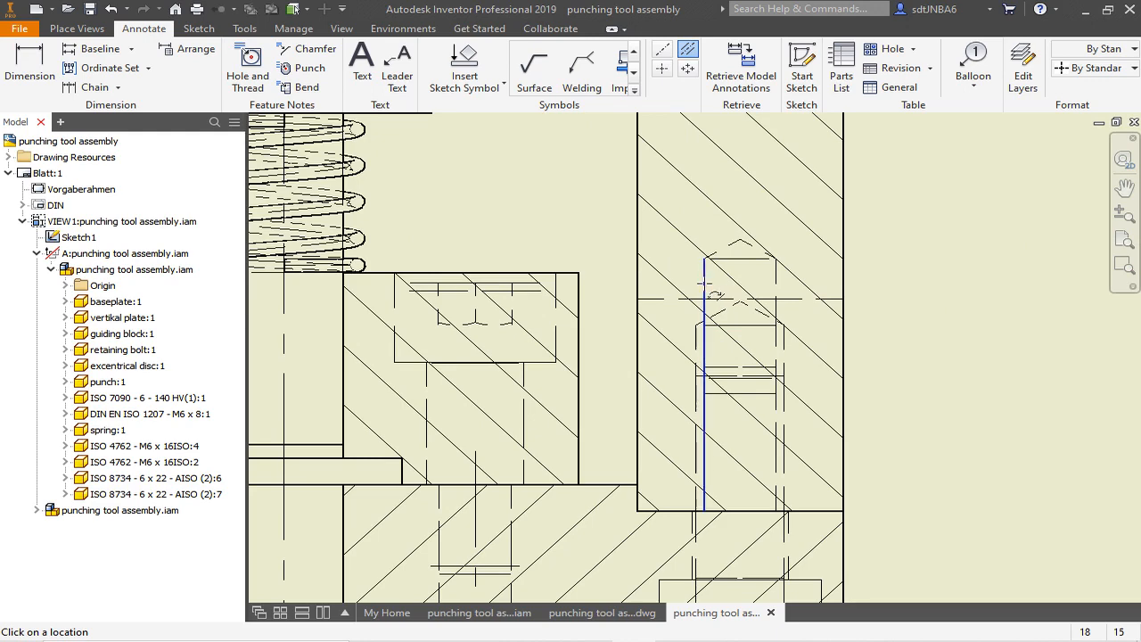
{"action": "left_click", "coordinate": [776, 285]}
{"action": "scroll", "coordinate": [775, 285], "scroll_direction": "down", "scroll_amount": 5}
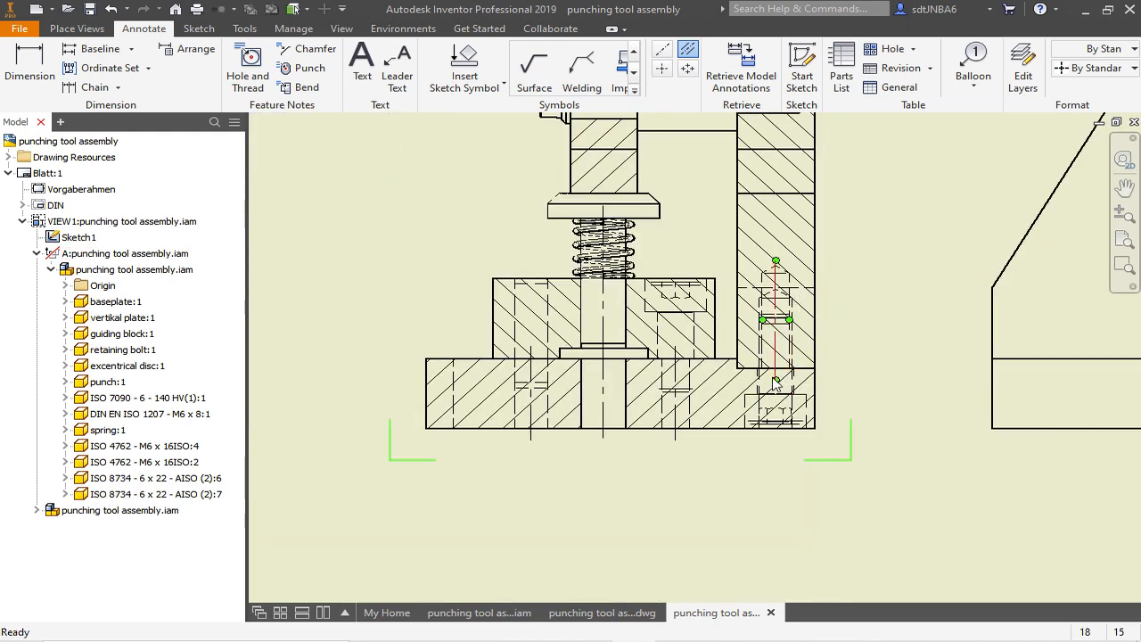
{"action": "key", "text": "Escape"}
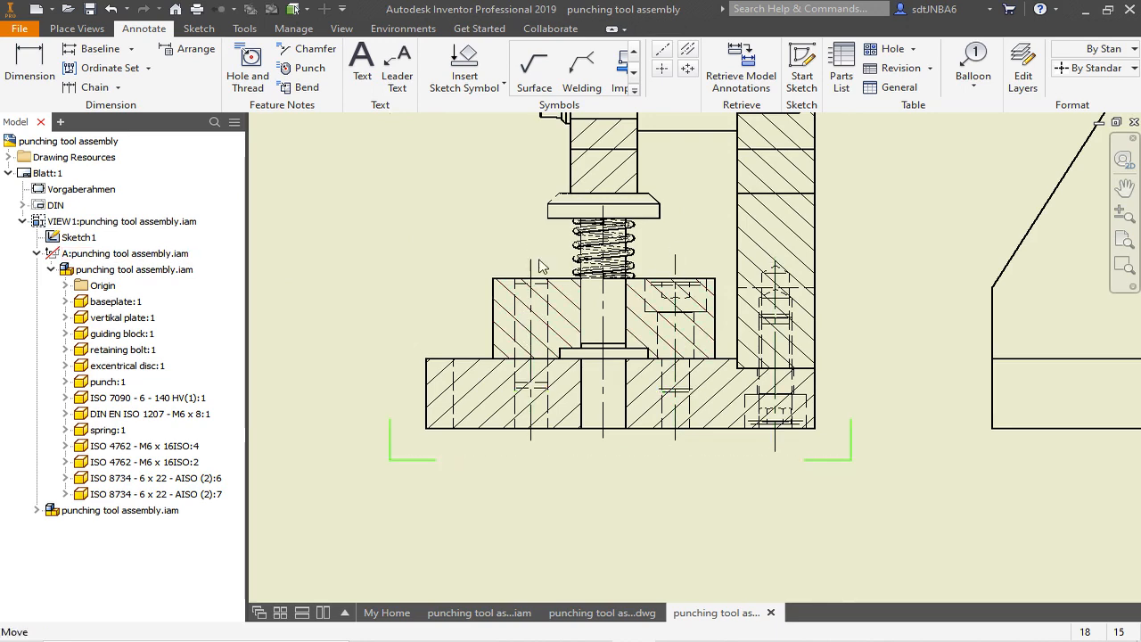
Turn Raster View off again for section view A-A
{"action": "scroll", "coordinate": [539, 265], "scroll_direction": "up", "scroll_amount": 3}
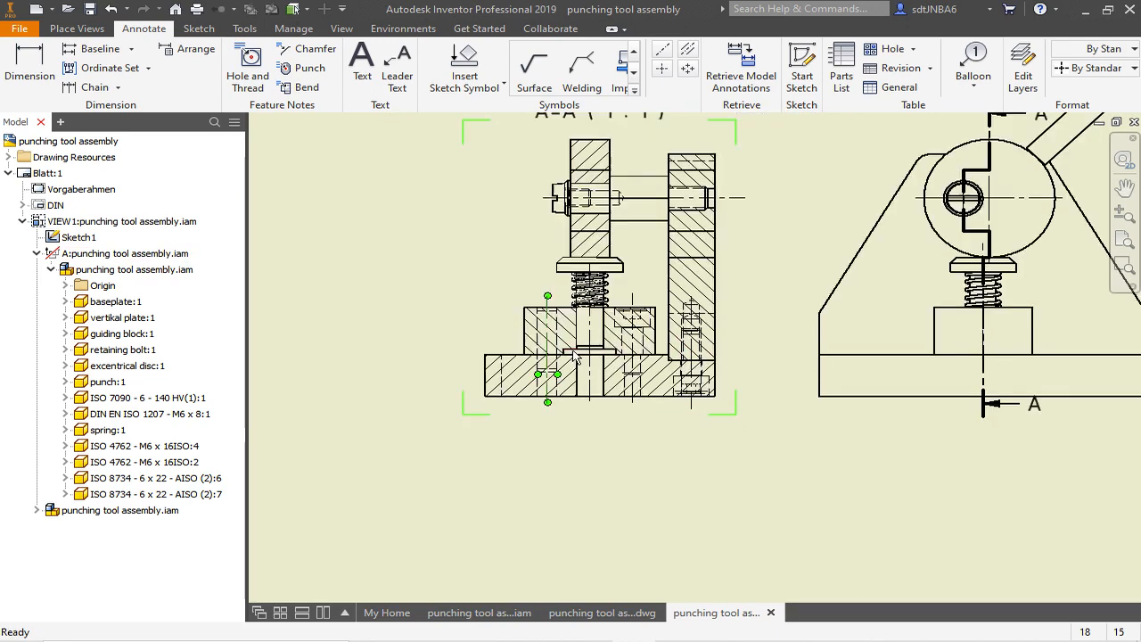
{"action": "double_click", "coordinate": [739, 271]}
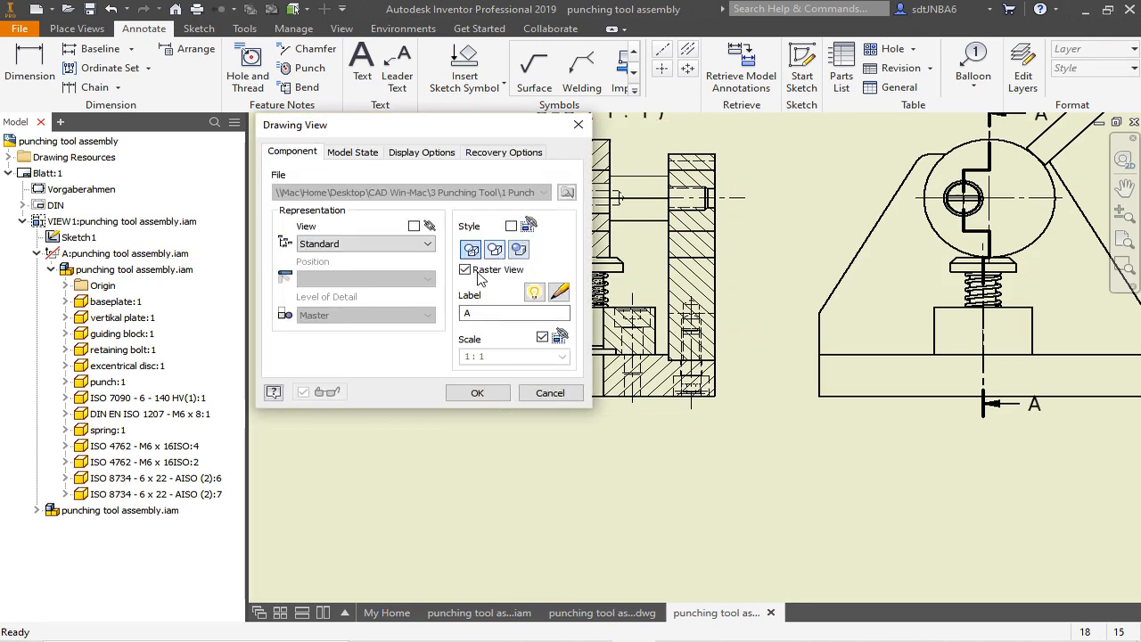
{"action": "left_click", "coordinate": [464, 269]}
{"action": "left_click", "coordinate": [476, 393]}
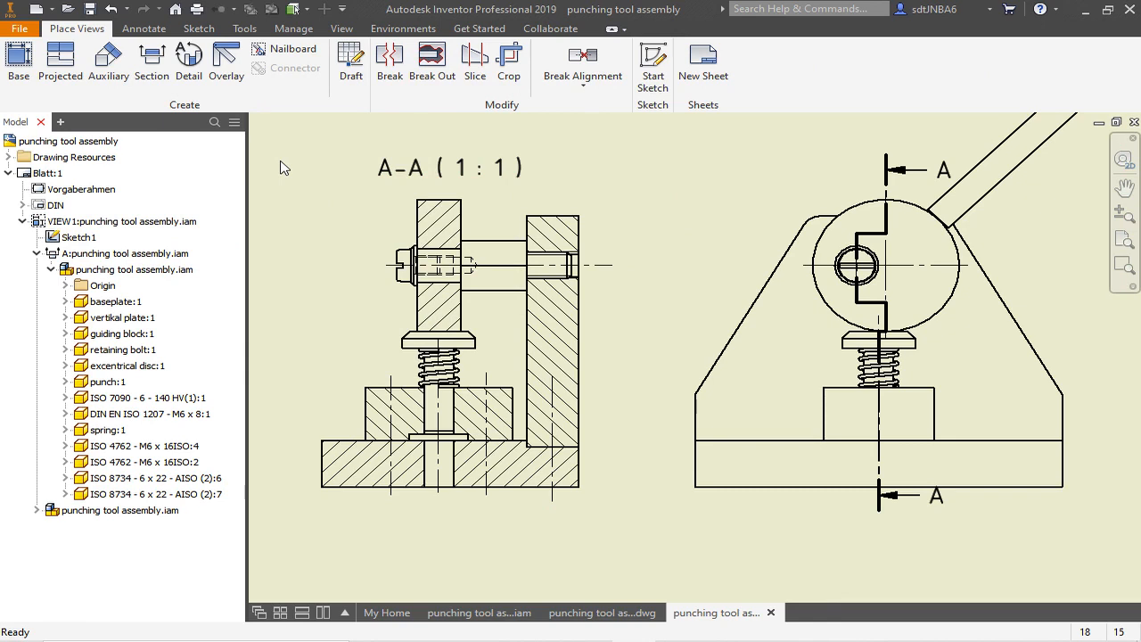
{"action": "left_click", "coordinate": [704, 242]}
{"action": "scroll", "coordinate": [700, 278], "scroll_direction": "down", "scroll_amount": 2}
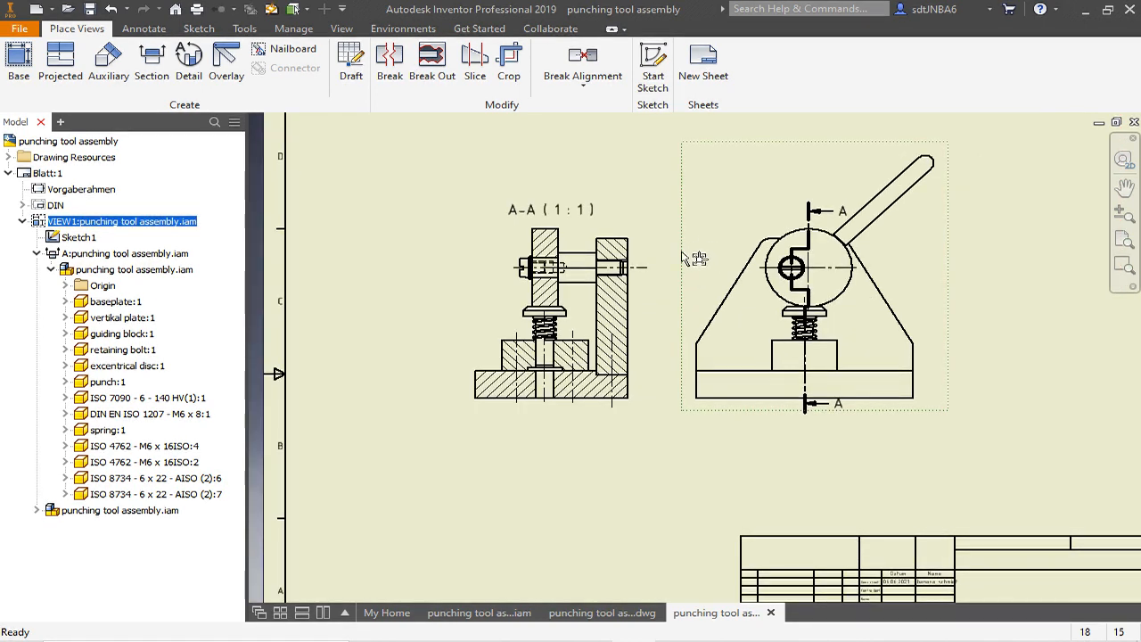
{"action": "key", "text": "Escape"}
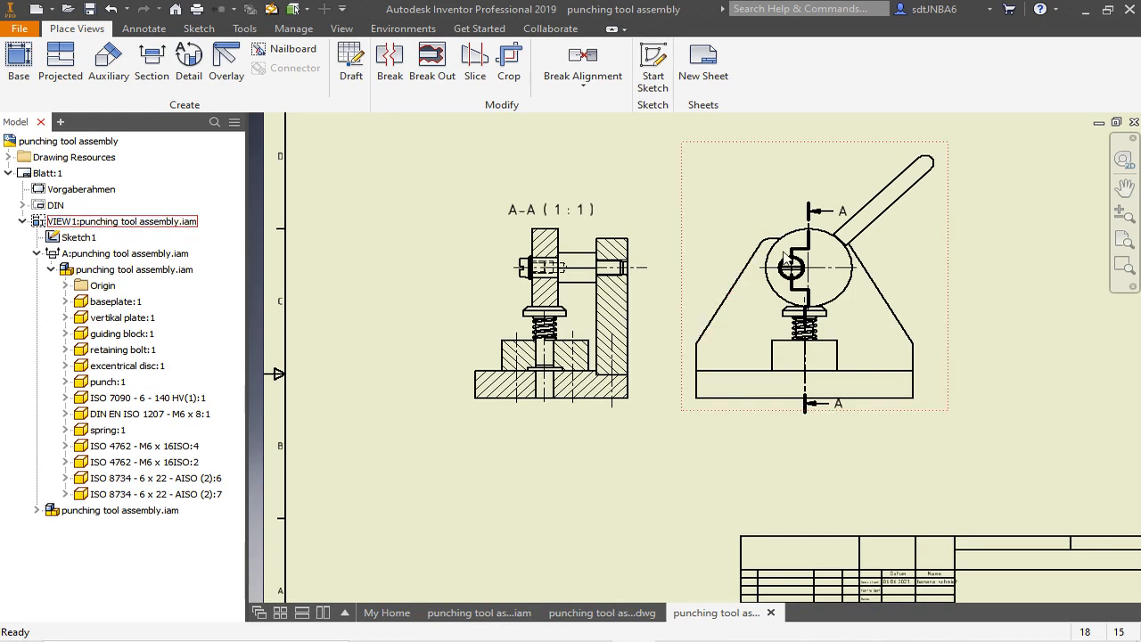
Sketch a closed control-vertex spline on the base view around the lower-left corner of the vertical plate and baseplate, and finish the sketch
{"action": "left_click", "coordinate": [725, 258]}
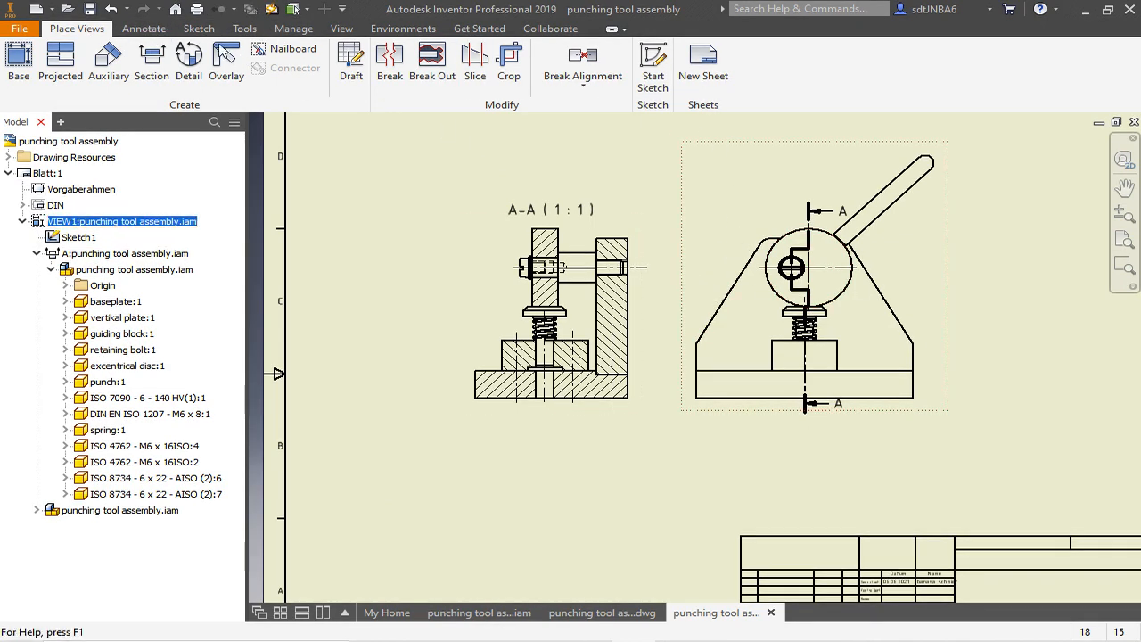
{"action": "left_click", "coordinate": [198, 29]}
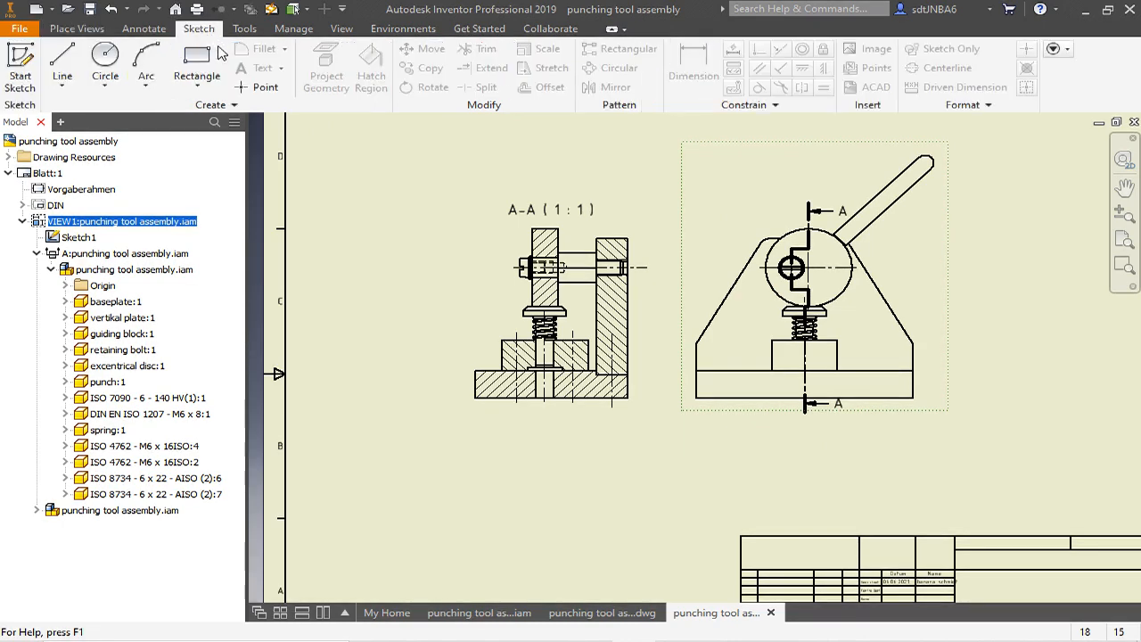
{"action": "left_click", "coordinate": [66, 85]}
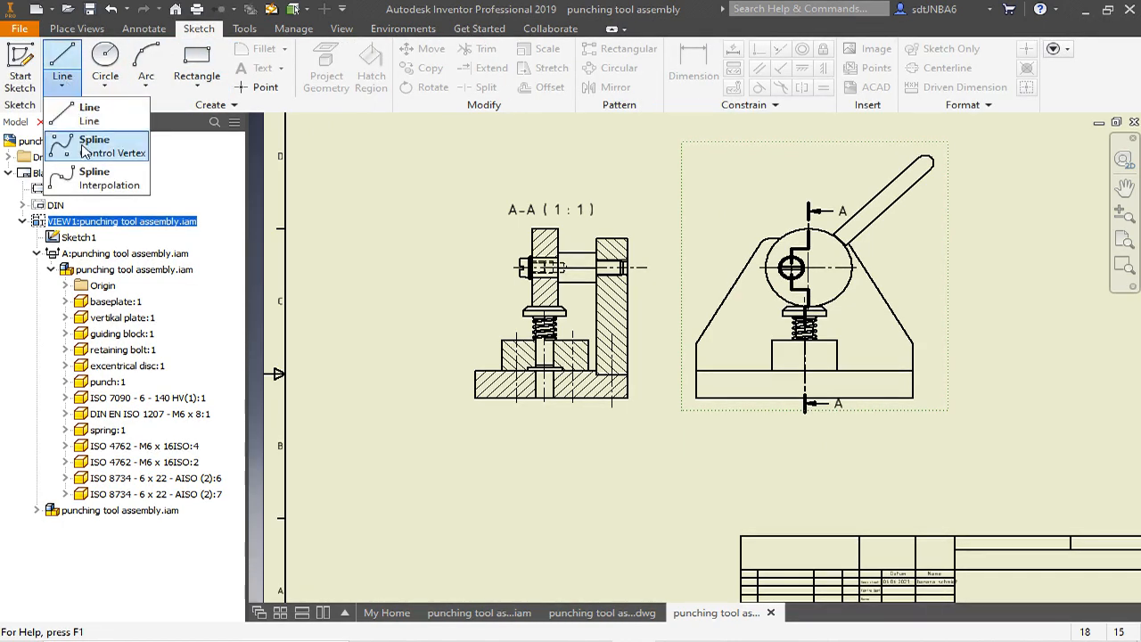
{"action": "left_click", "coordinate": [89, 113]}
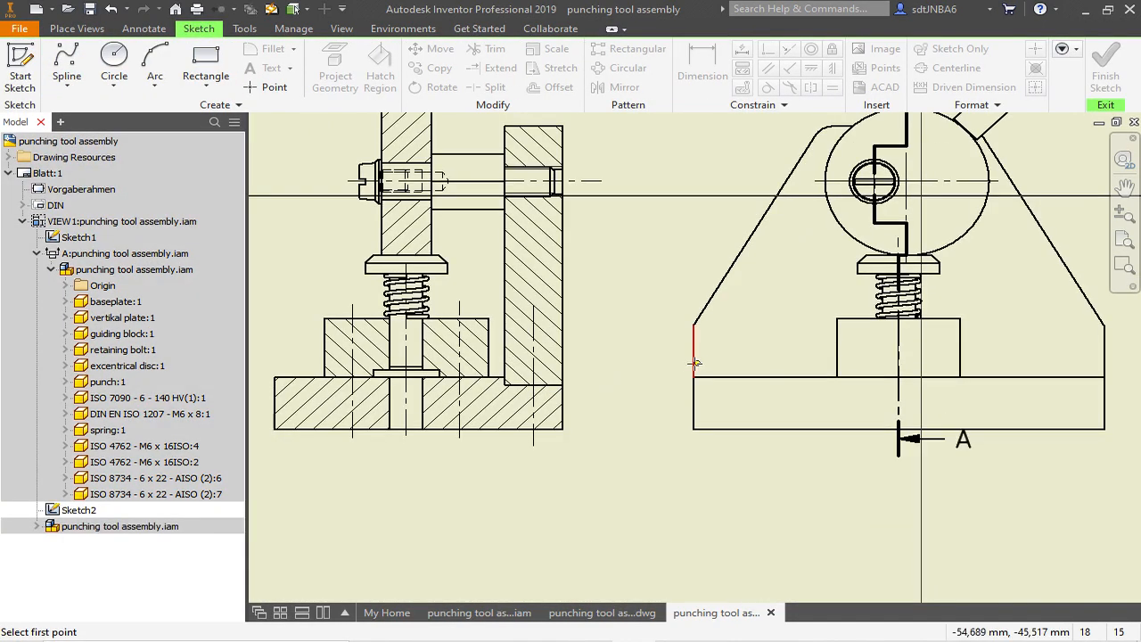
{"action": "scroll", "coordinate": [691, 361], "scroll_direction": "up", "scroll_amount": 2}
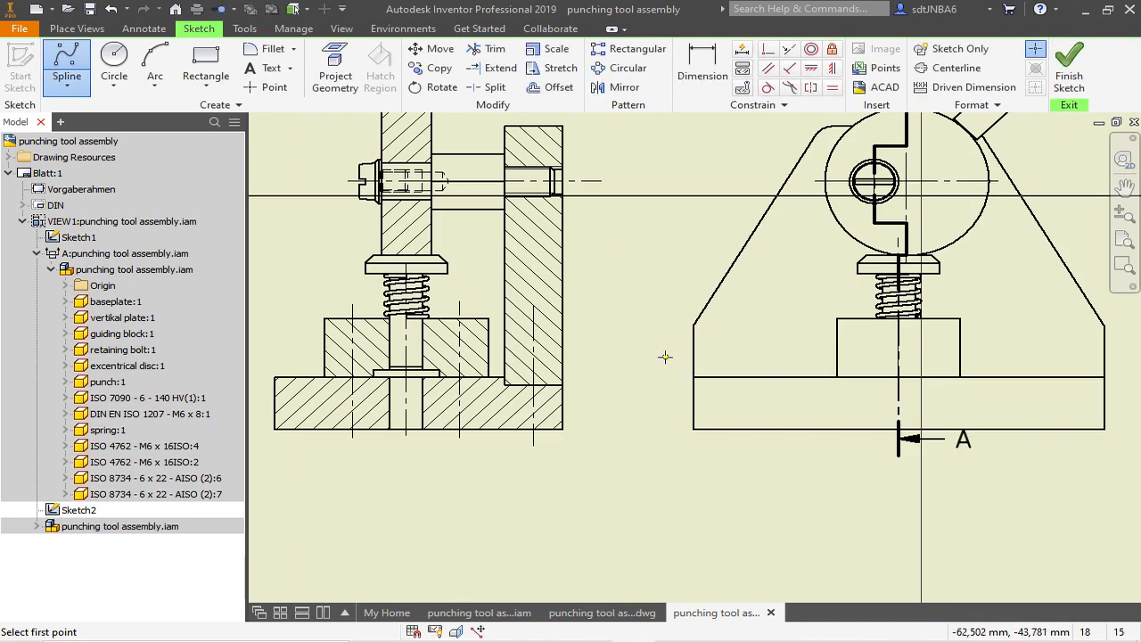
{"action": "left_click", "coordinate": [664, 360]}
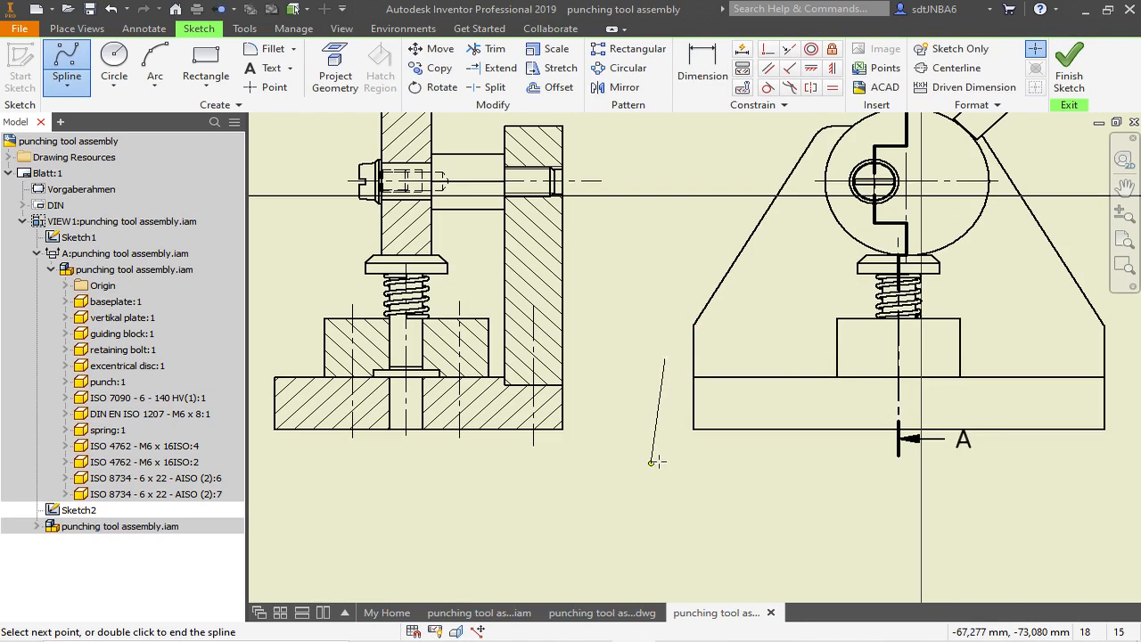
{"action": "left_click", "coordinate": [667, 462]}
{"action": "left_click", "coordinate": [735, 483]}
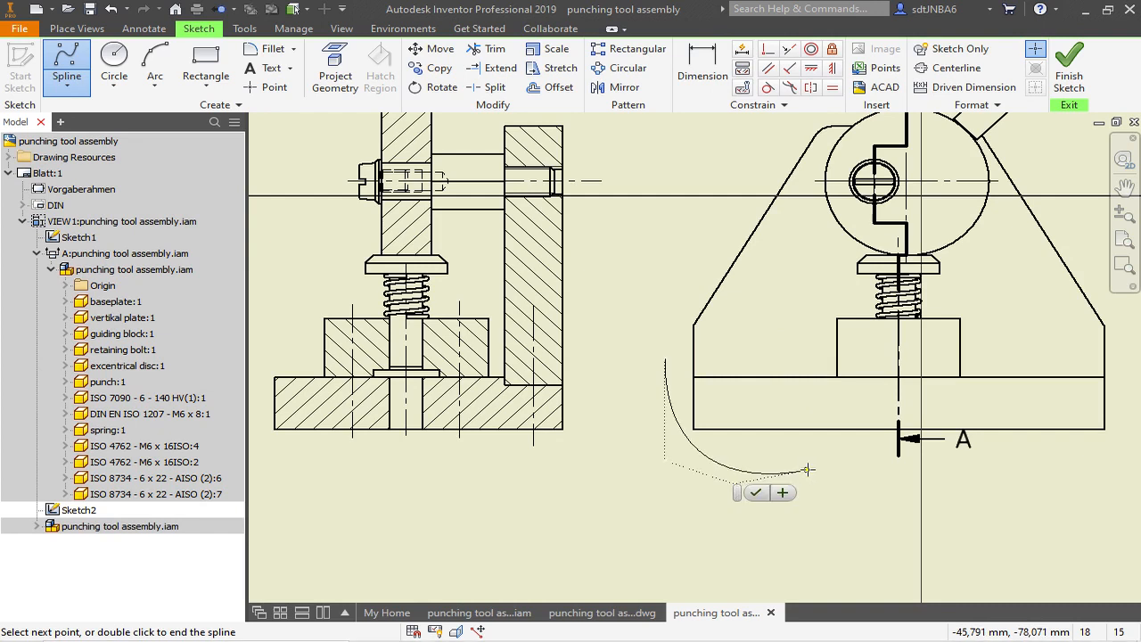
{"action": "left_click", "coordinate": [833, 459]}
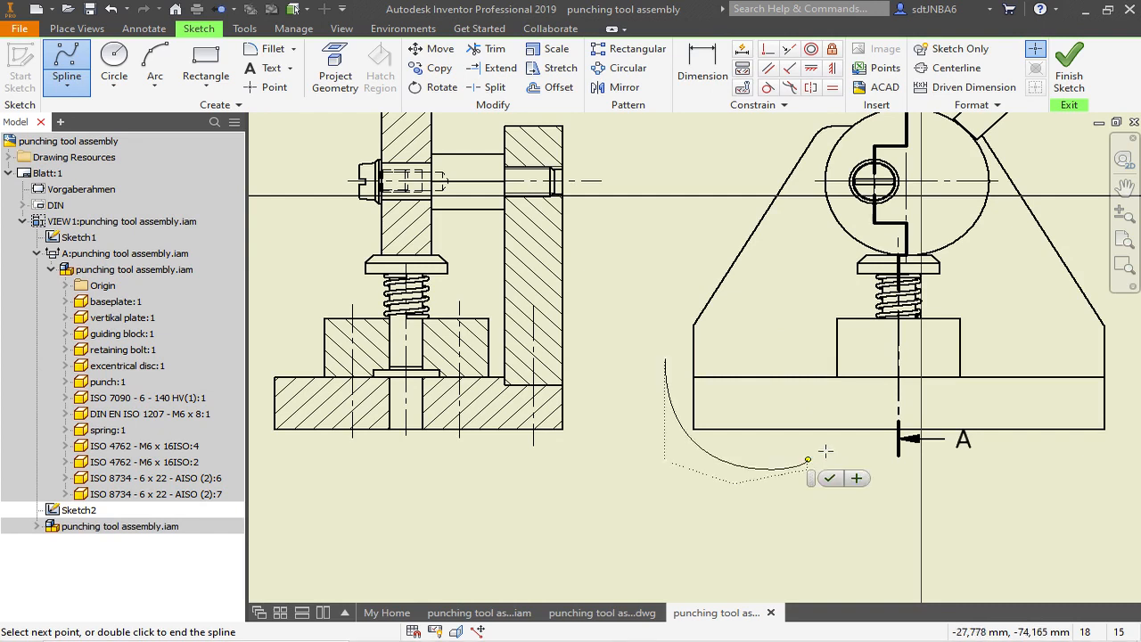
{"action": "left_click", "coordinate": [822, 345]}
{"action": "left_click", "coordinate": [822, 287]}
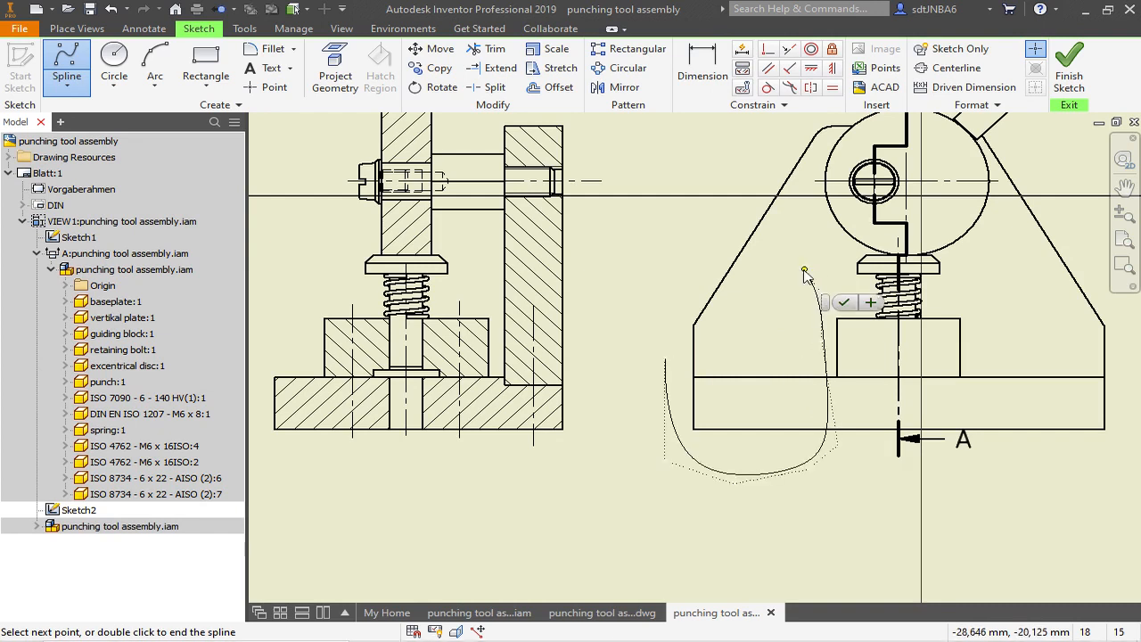
{"action": "left_click", "coordinate": [664, 274]}
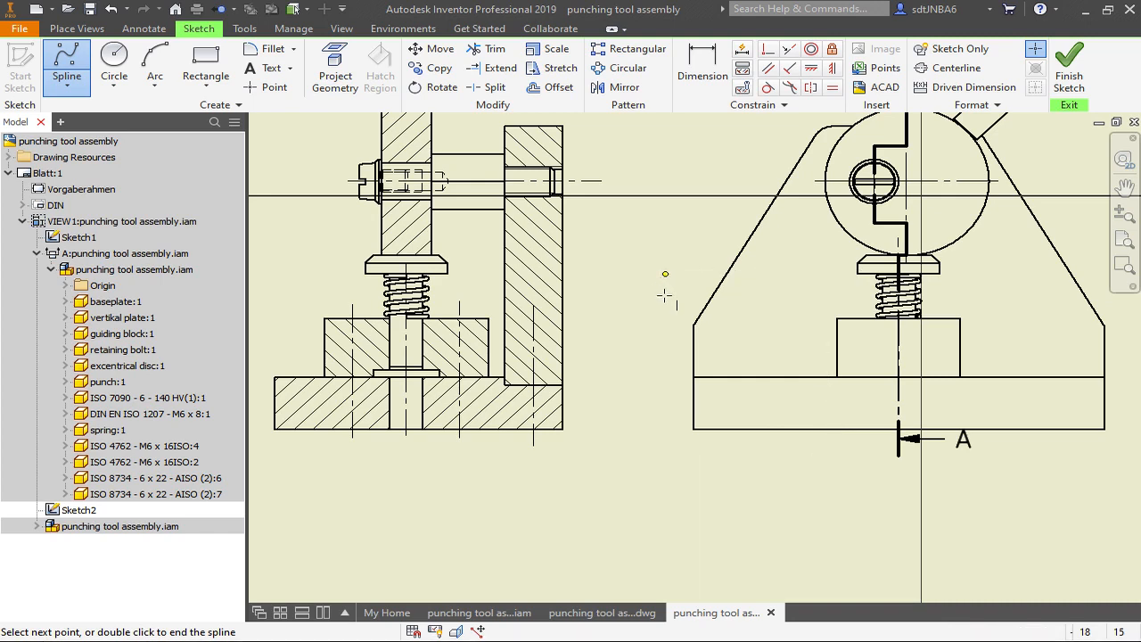
{"action": "scroll", "coordinate": [662, 299], "scroll_direction": "up", "scroll_amount": 3}
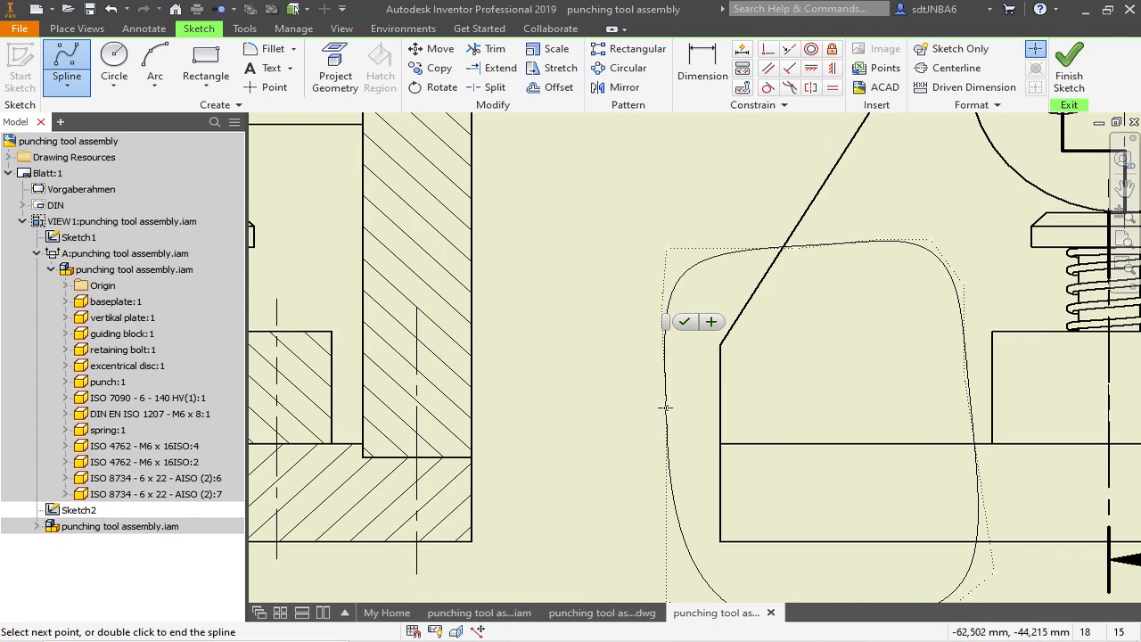
{"action": "double_click", "coordinate": [665, 408]}
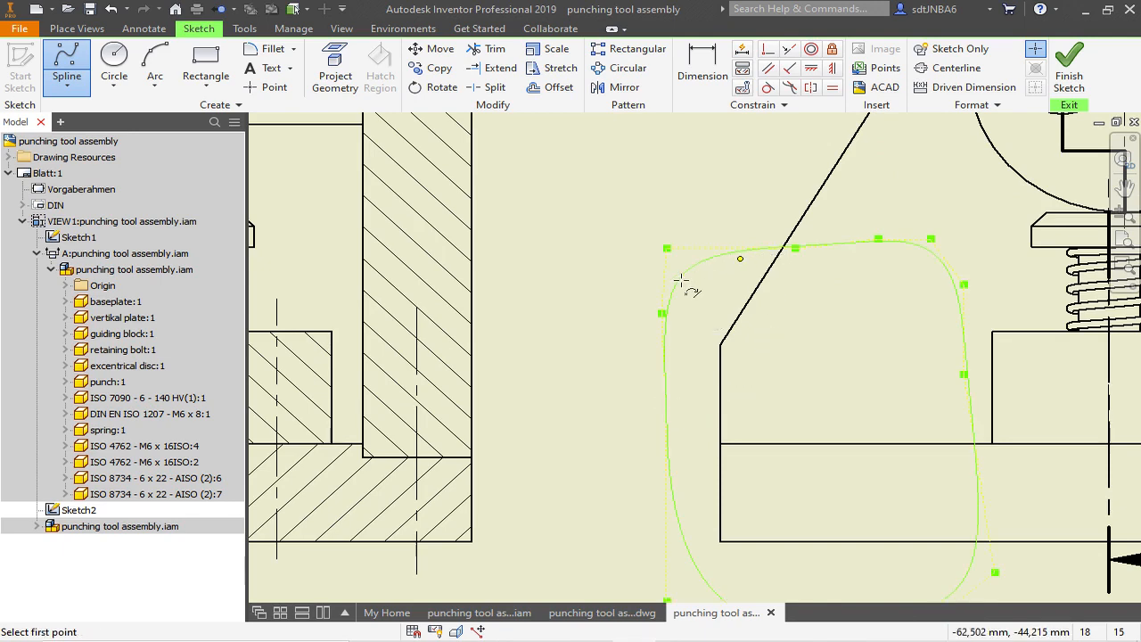
{"action": "scroll", "coordinate": [721, 390], "scroll_direction": "up", "scroll_amount": 3}
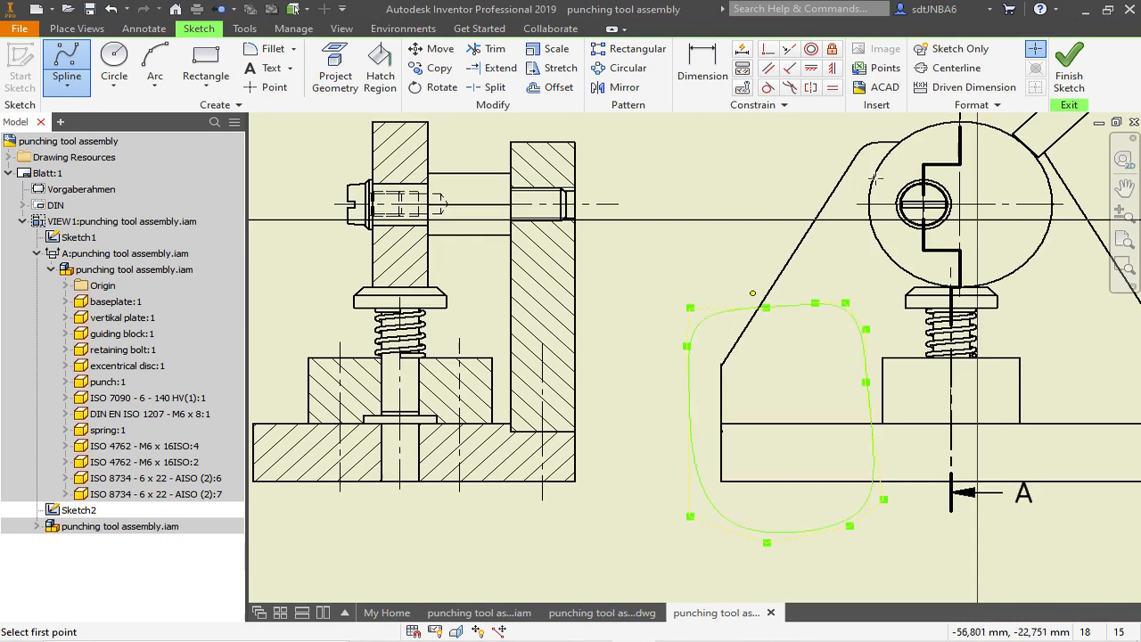
{"action": "left_click", "coordinate": [1069, 67]}
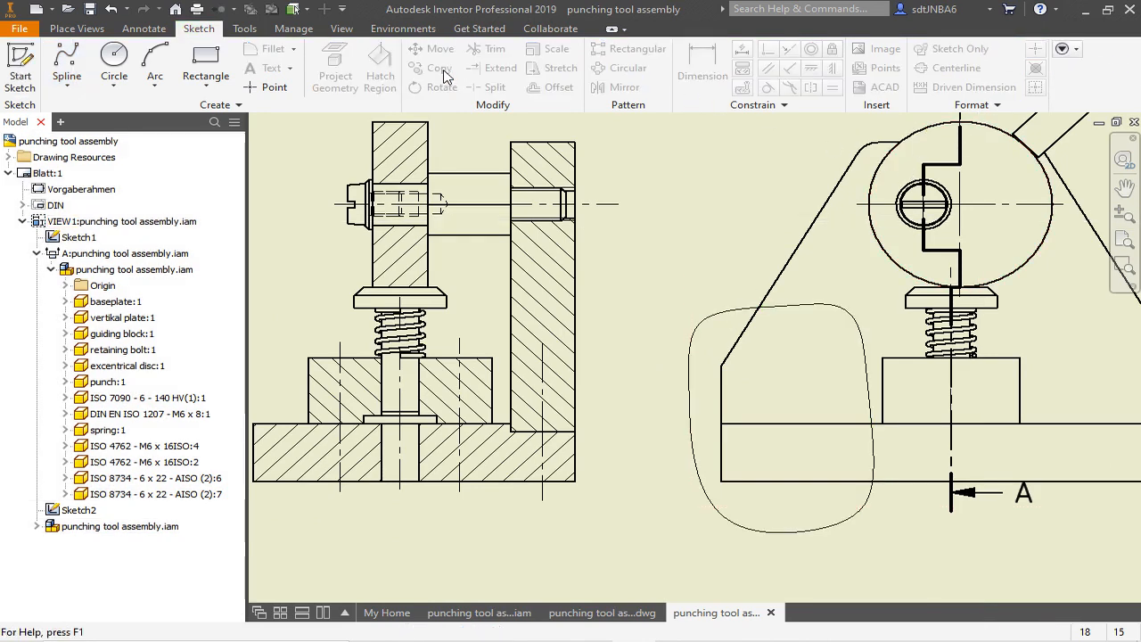
Create a break-out in the base view from the spline profile, showing hidden edges and setting the depth From Point on the dowel pin
{"action": "left_click", "coordinate": [76, 30]}
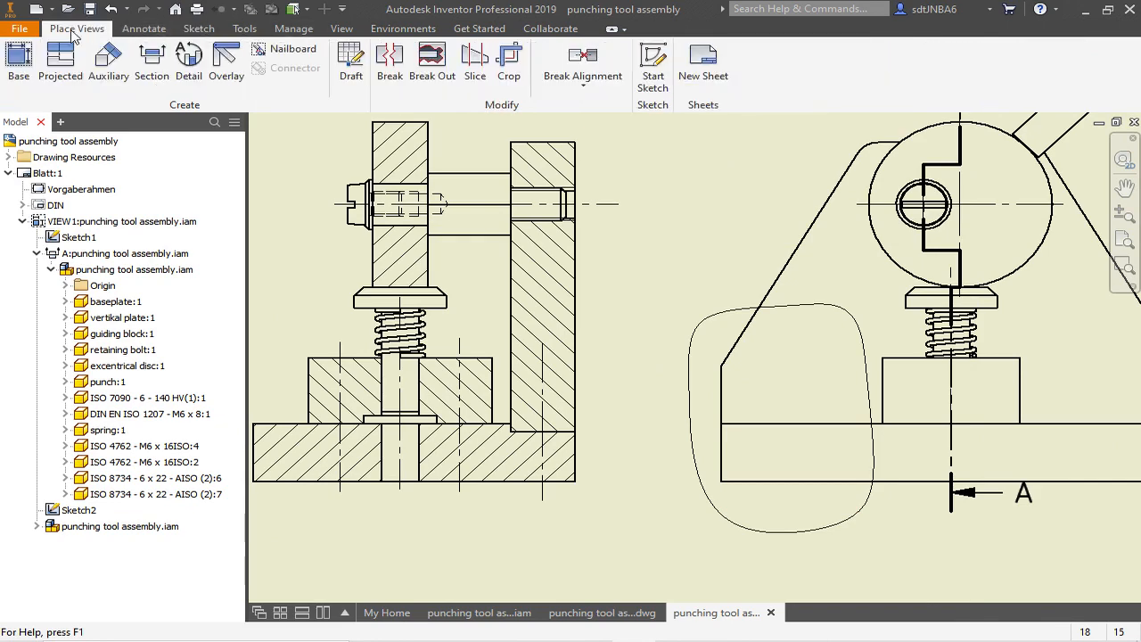
{"action": "left_click", "coordinate": [432, 65]}
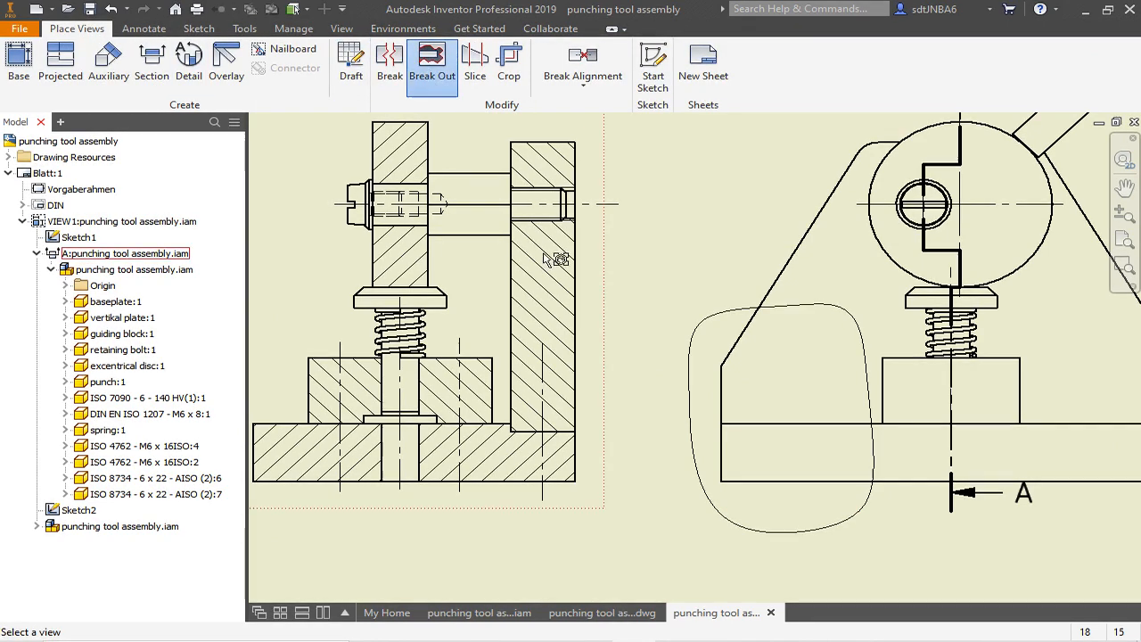
{"action": "left_click", "coordinate": [742, 229]}
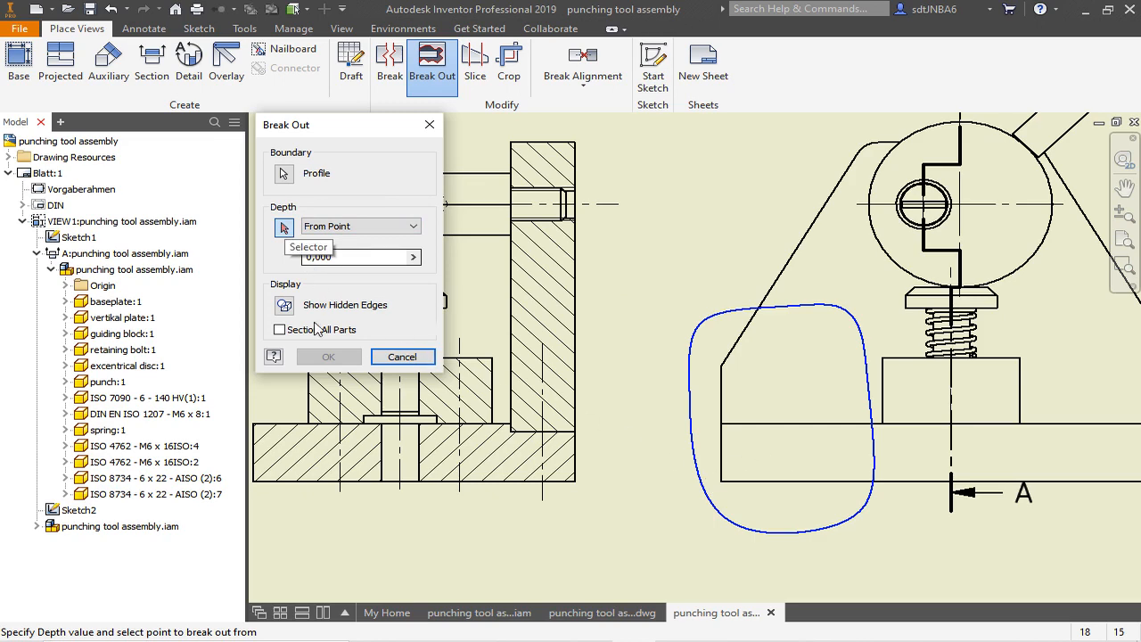
{"action": "left_click", "coordinate": [284, 305]}
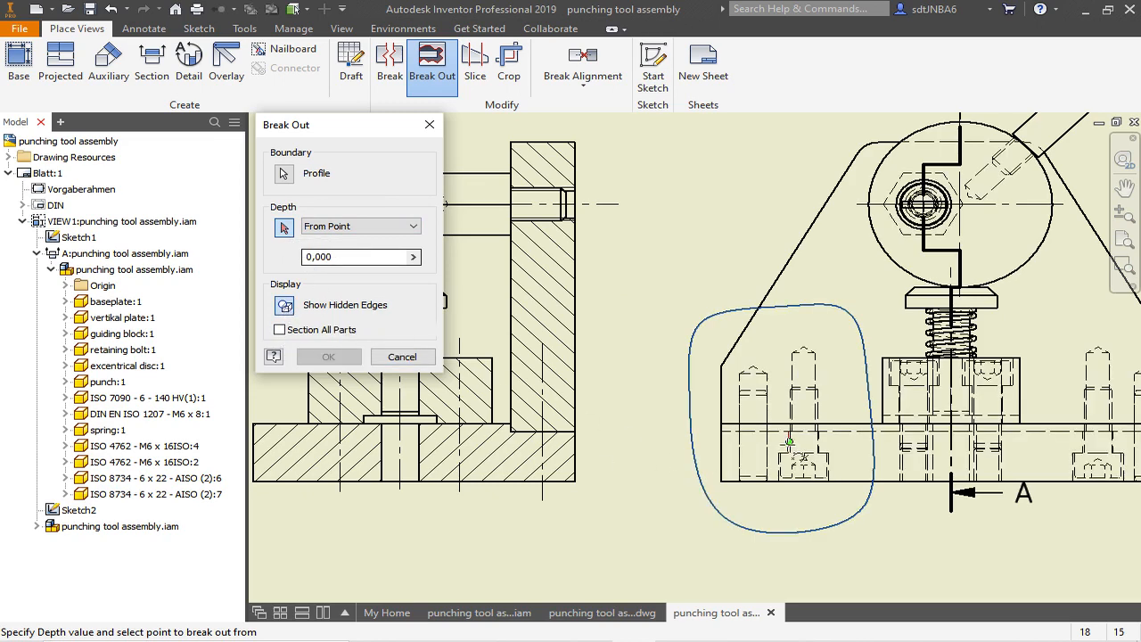
{"action": "scroll", "coordinate": [787, 443], "scroll_direction": "up", "scroll_amount": 3}
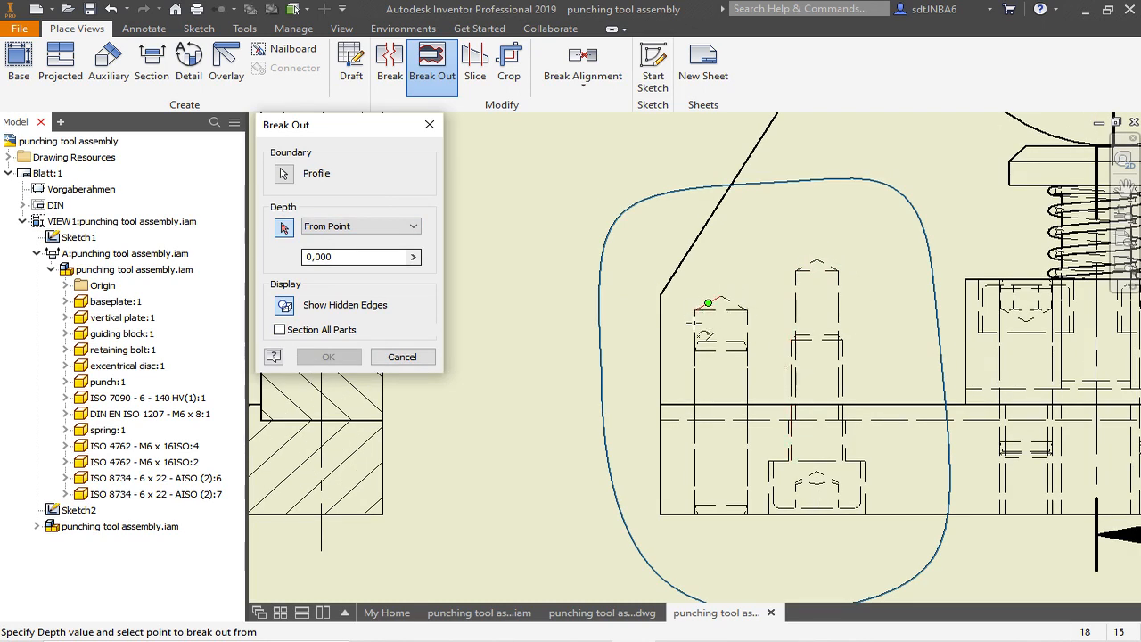
{"action": "left_click", "coordinate": [283, 228]}
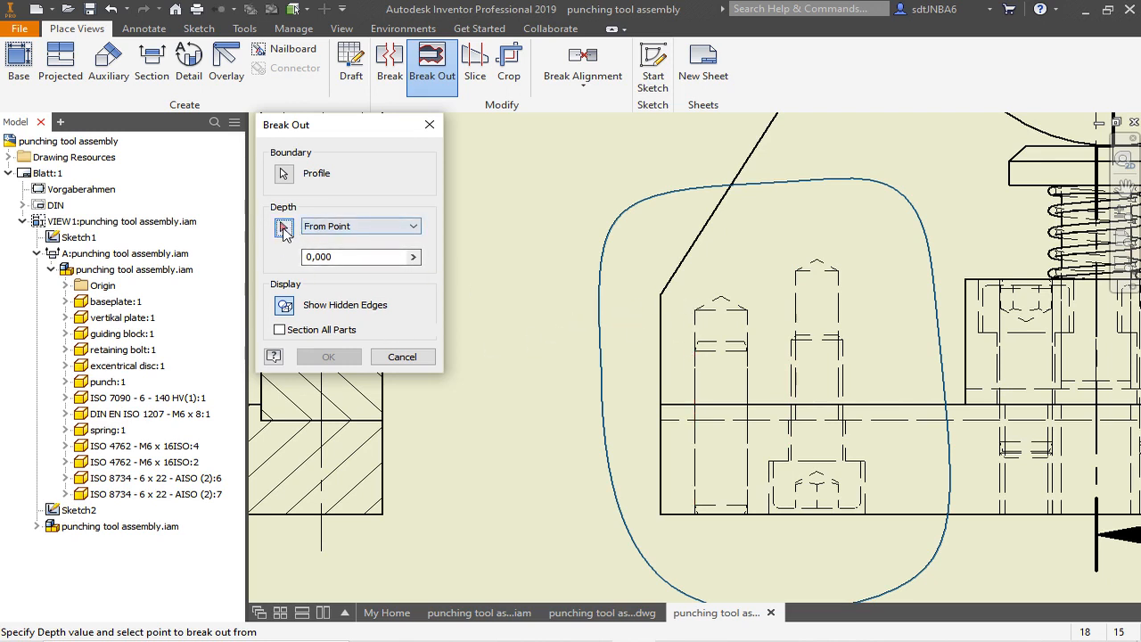
{"action": "left_click", "coordinate": [702, 338]}
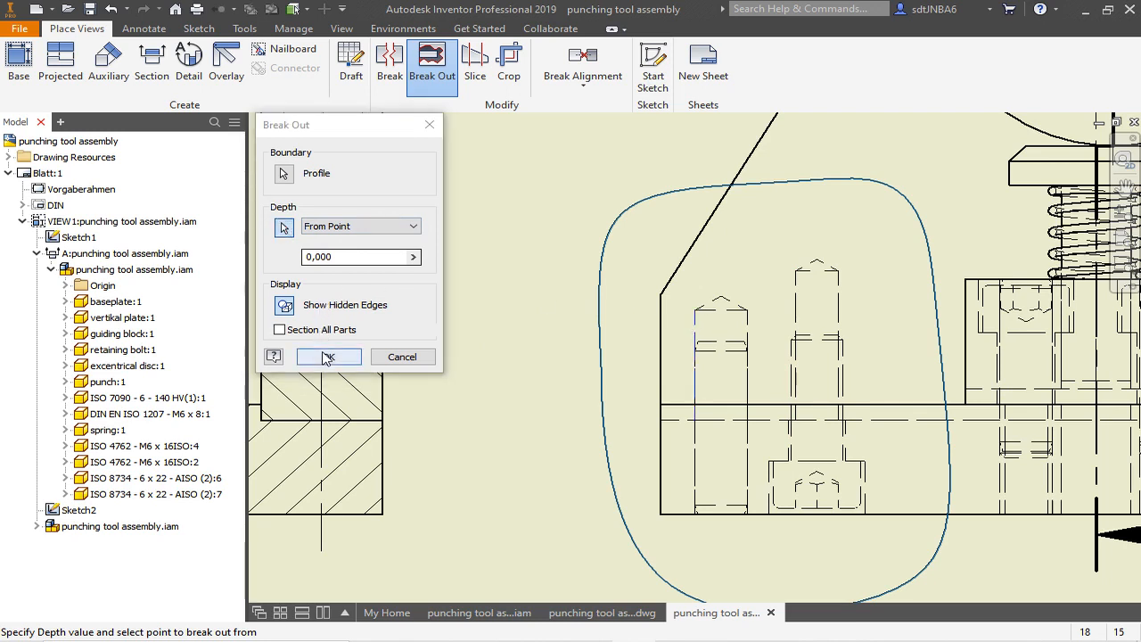
{"action": "left_click", "coordinate": [326, 357]}
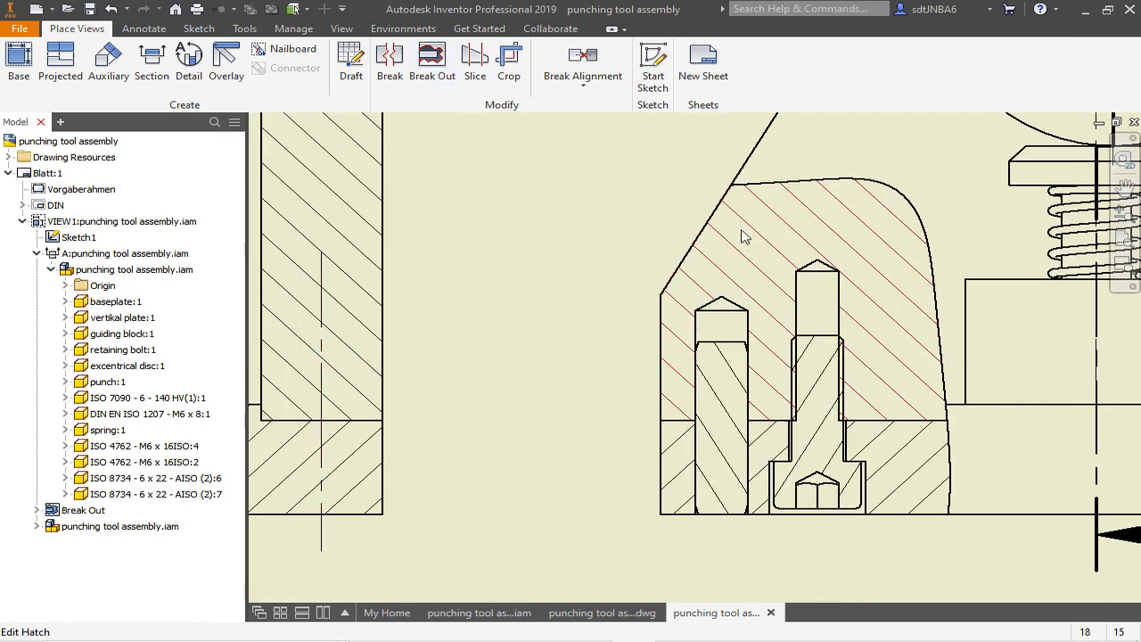
Set section participation to None in the base view for screw ISO 4762 - M6 x 16ISO:2 and pin ISO 8734 - 6 x 22 - AISO (2):7
{"action": "scroll", "coordinate": [731, 274], "scroll_direction": "down", "scroll_amount": 3}
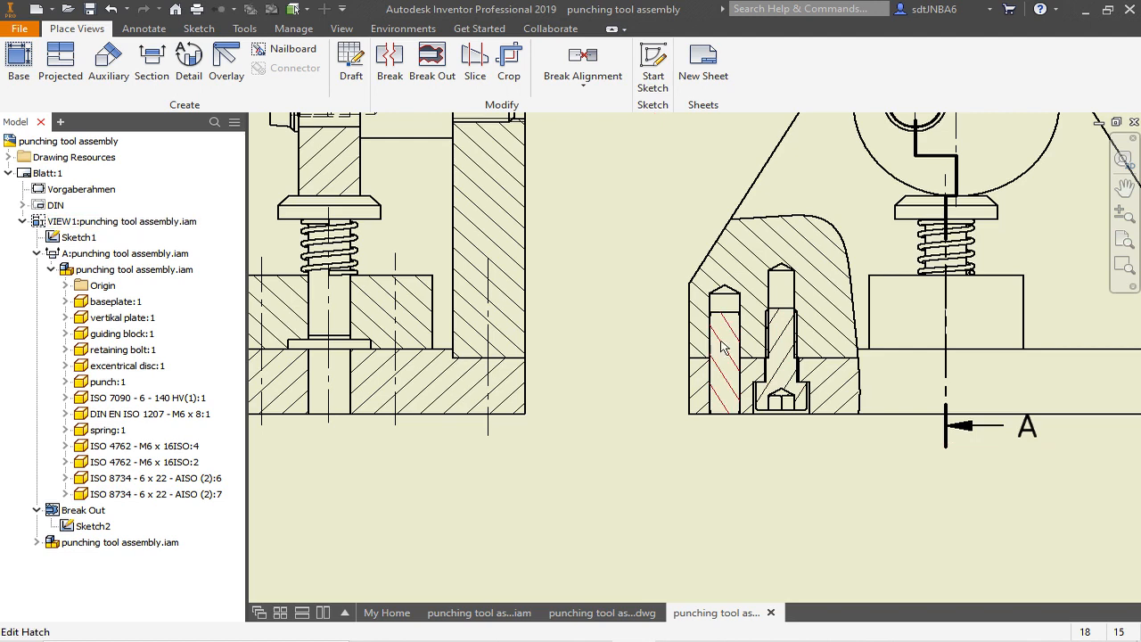
{"action": "left_click", "coordinate": [37, 542]}
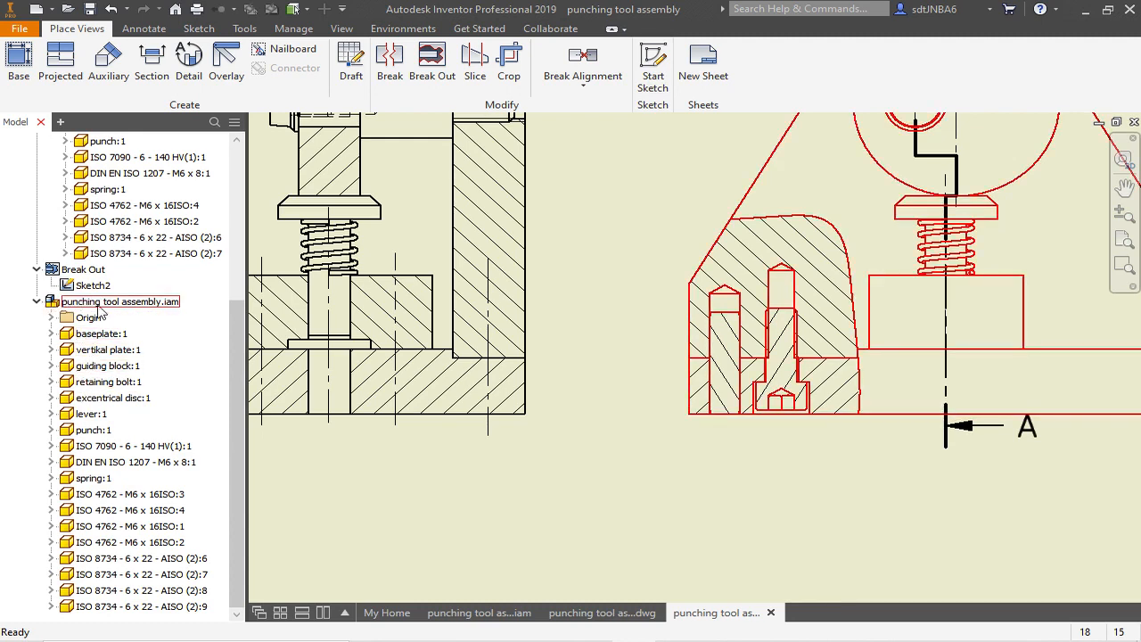
{"action": "right_click", "coordinate": [116, 547]}
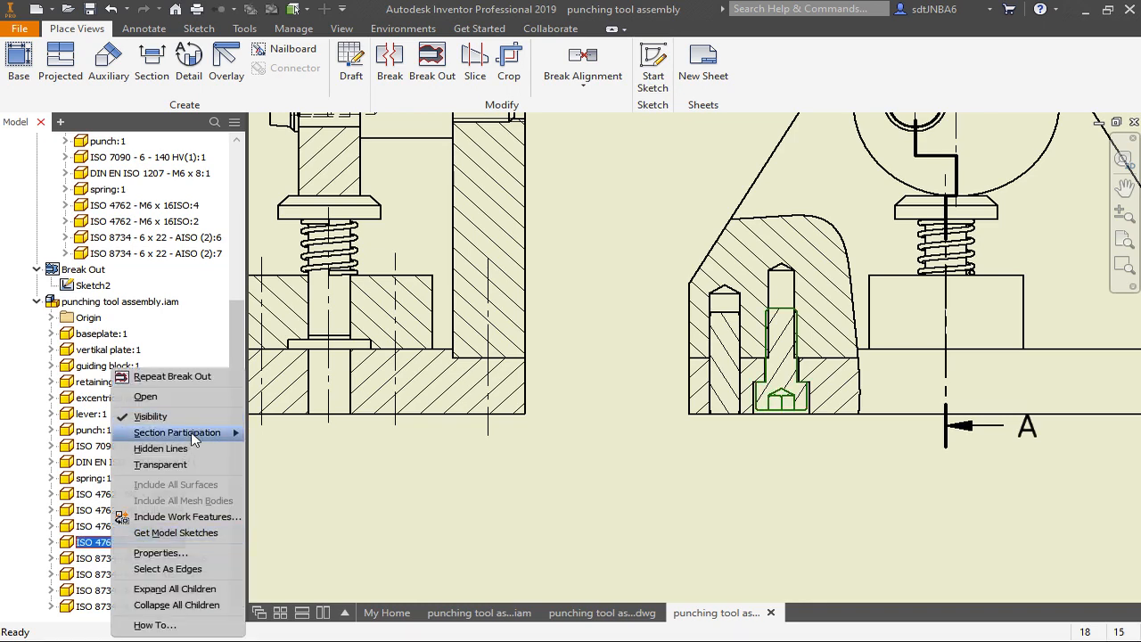
{"action": "mouse_move", "coordinate": [191, 435]}
{"action": "left_click", "coordinate": [270, 464]}
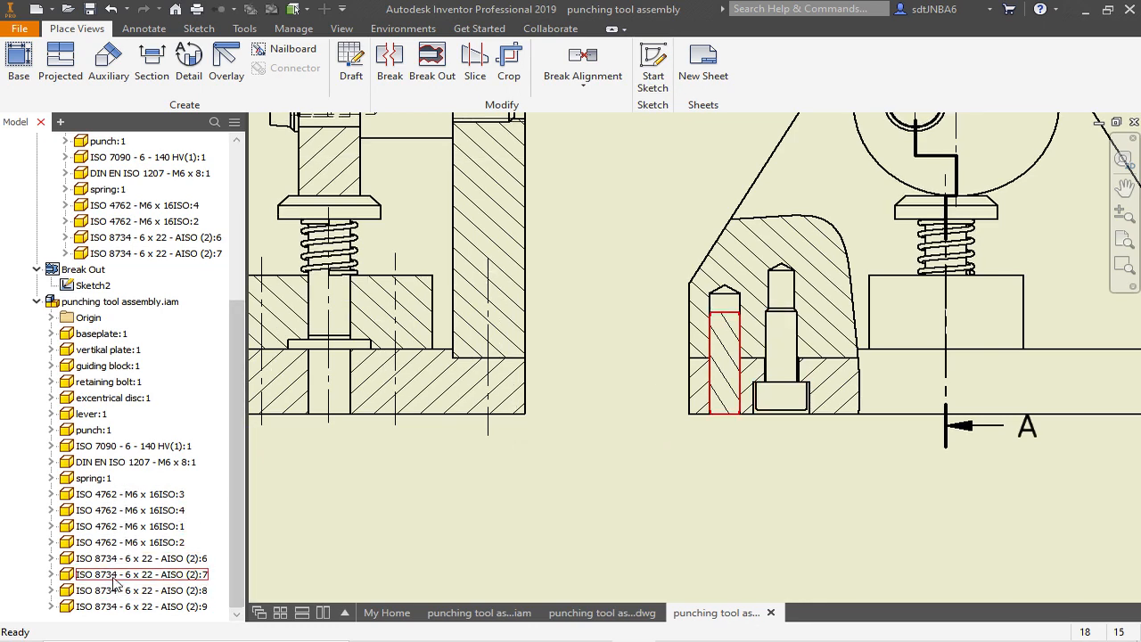
{"action": "right_click", "coordinate": [114, 579]}
{"action": "mouse_move", "coordinate": [225, 441]}
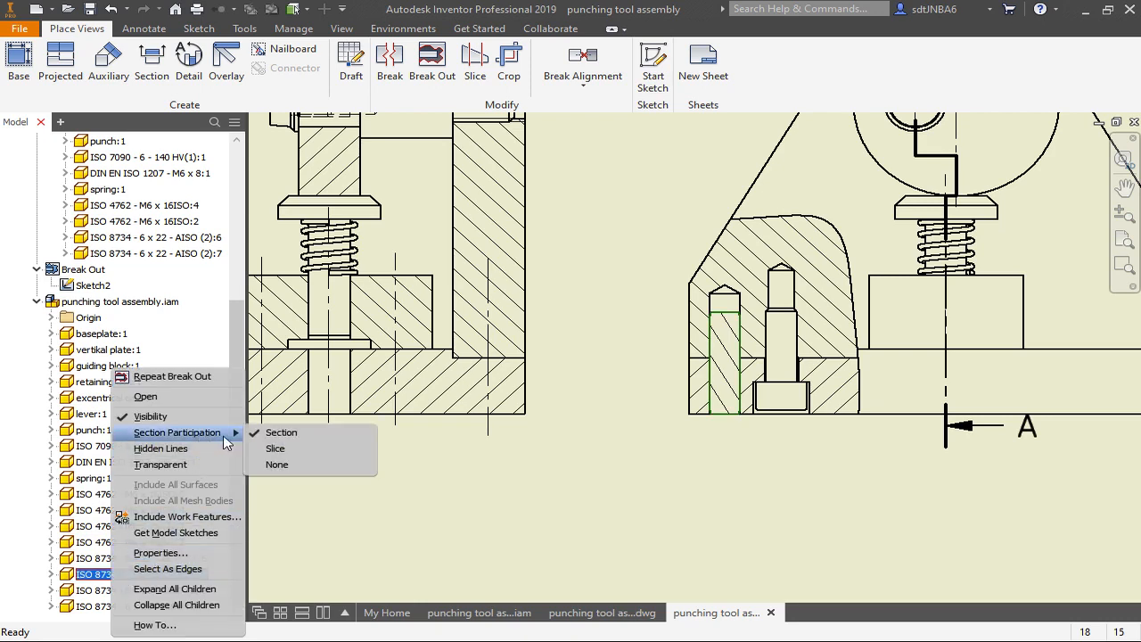
{"action": "left_click", "coordinate": [277, 464]}
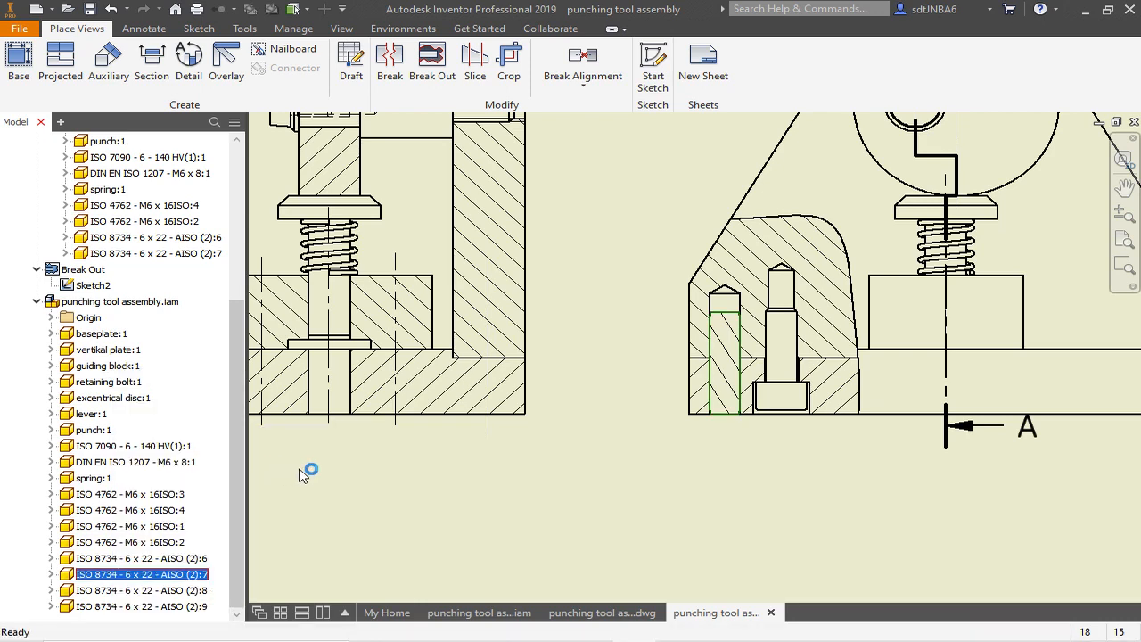
Enable the Thread Feature display option for the base view
{"action": "double_click", "coordinate": [308, 473]}
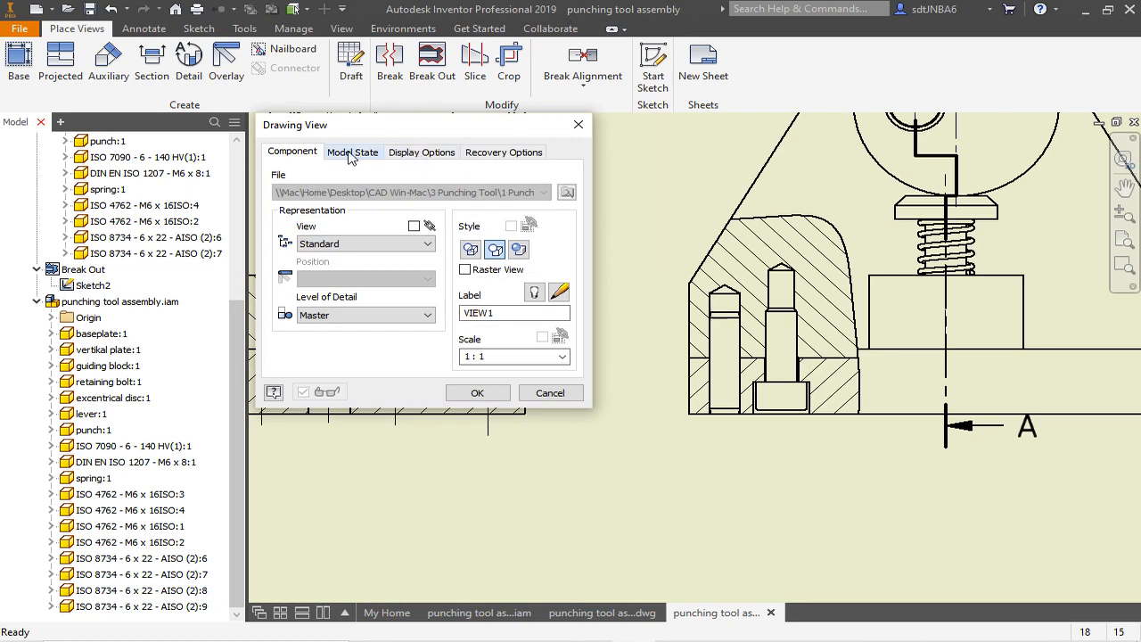
{"action": "left_click", "coordinate": [408, 153]}
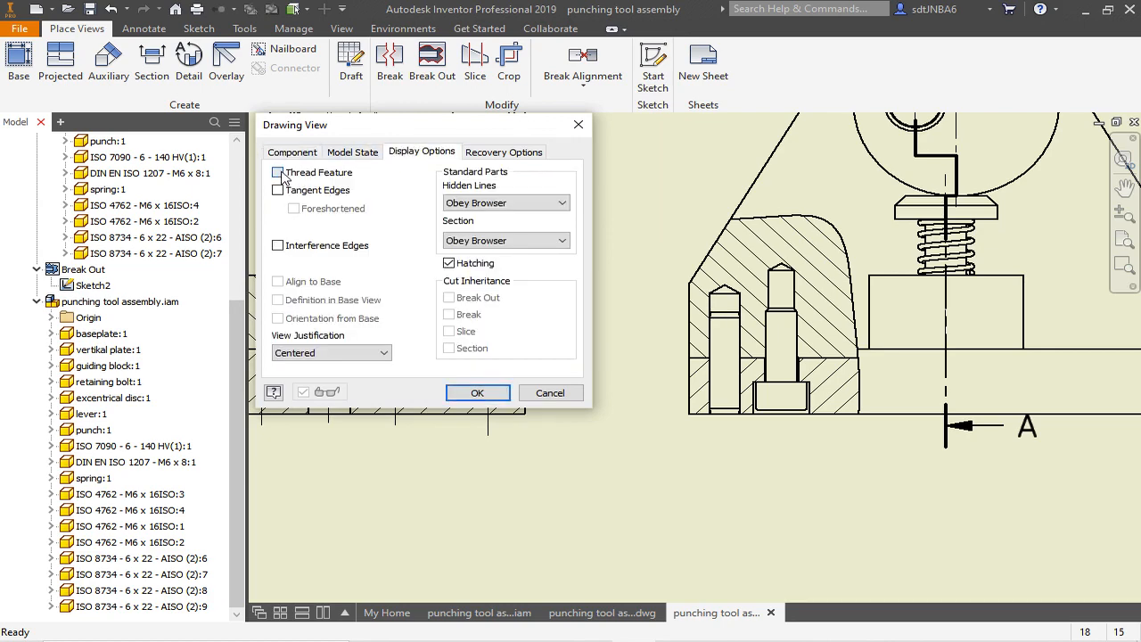
{"action": "left_click", "coordinate": [278, 173]}
{"action": "left_click", "coordinate": [467, 392]}
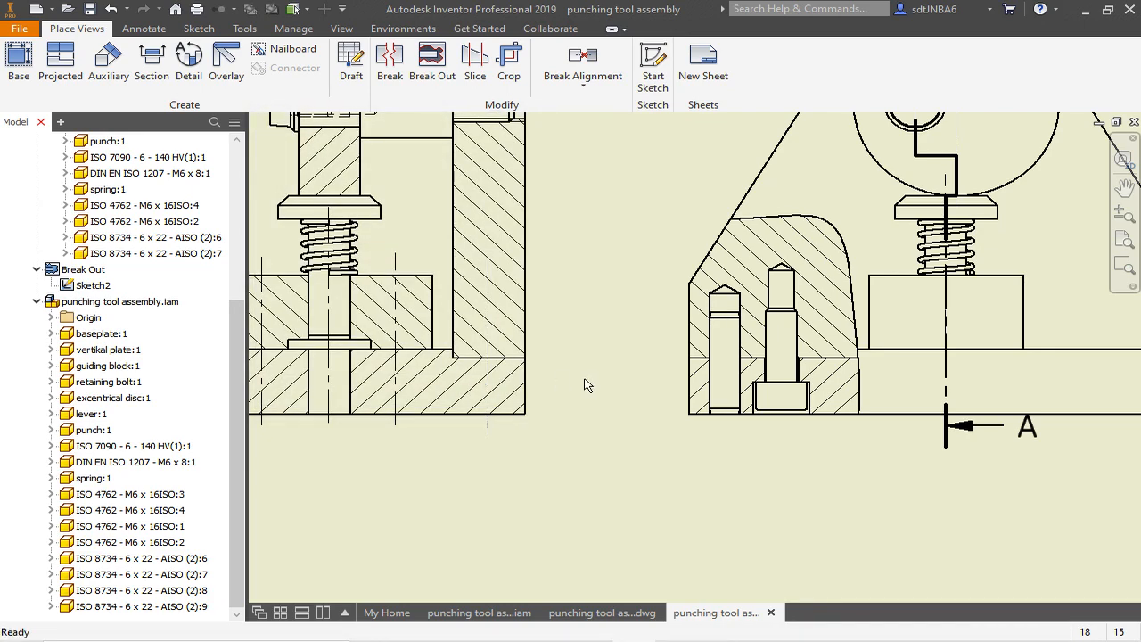
Add centerline bisectors to the dowel pin hole and the cap screw hole in the base view's break-out
{"action": "left_click", "coordinate": [341, 28]}
{"action": "left_click", "coordinate": [144, 28]}
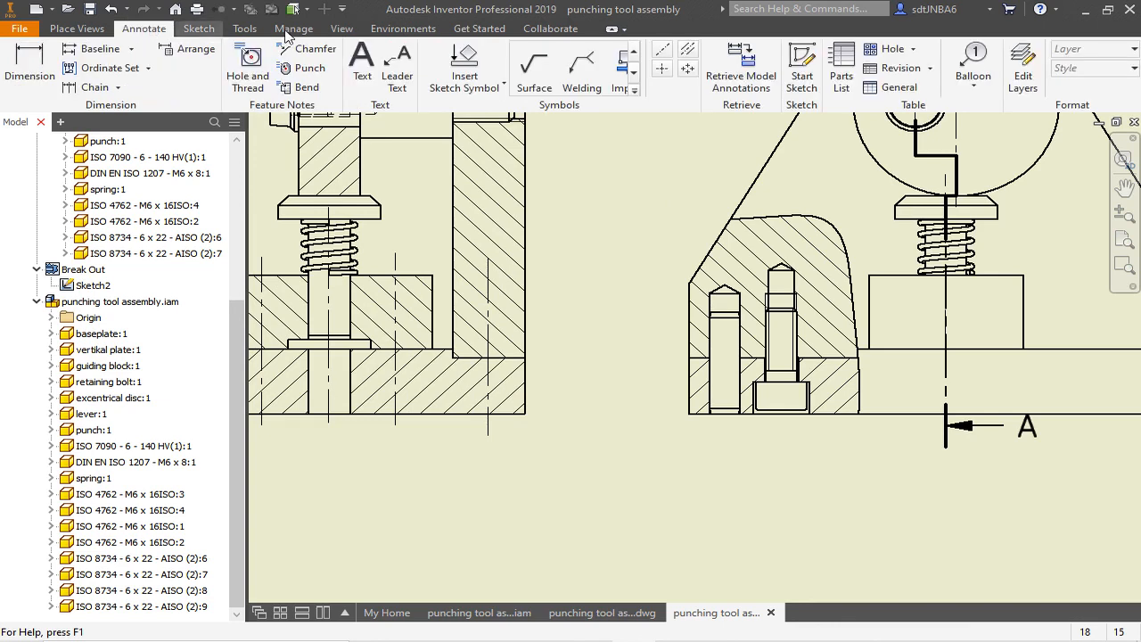
{"action": "left_click", "coordinate": [687, 49]}
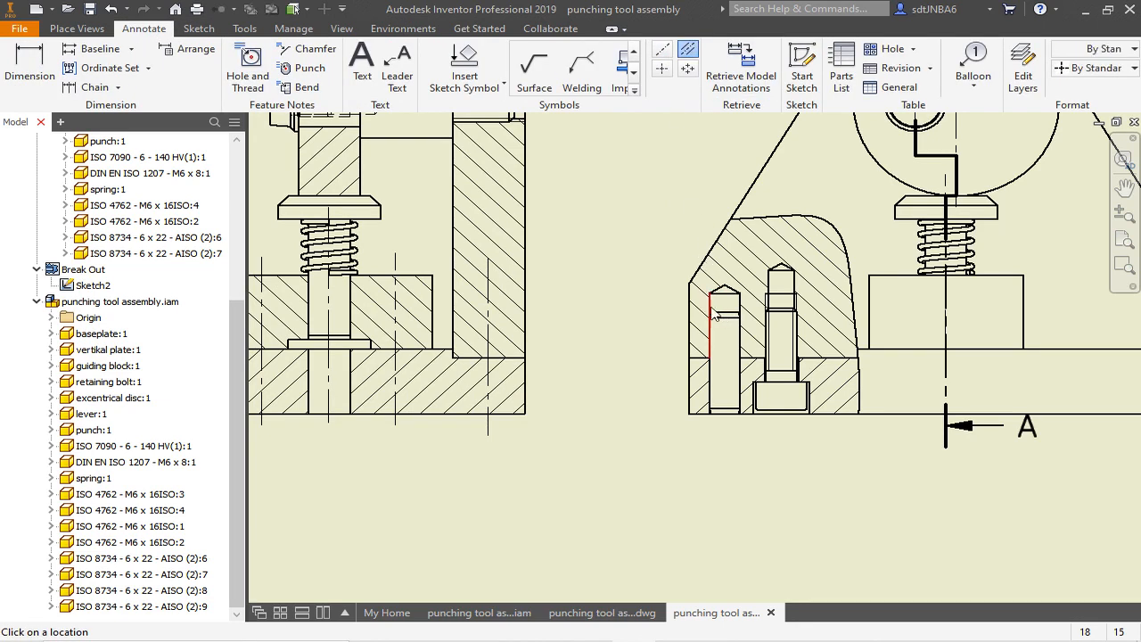
{"action": "left_click", "coordinate": [739, 308]}
{"action": "left_click", "coordinate": [767, 281]}
{"action": "left_click", "coordinate": [794, 284]}
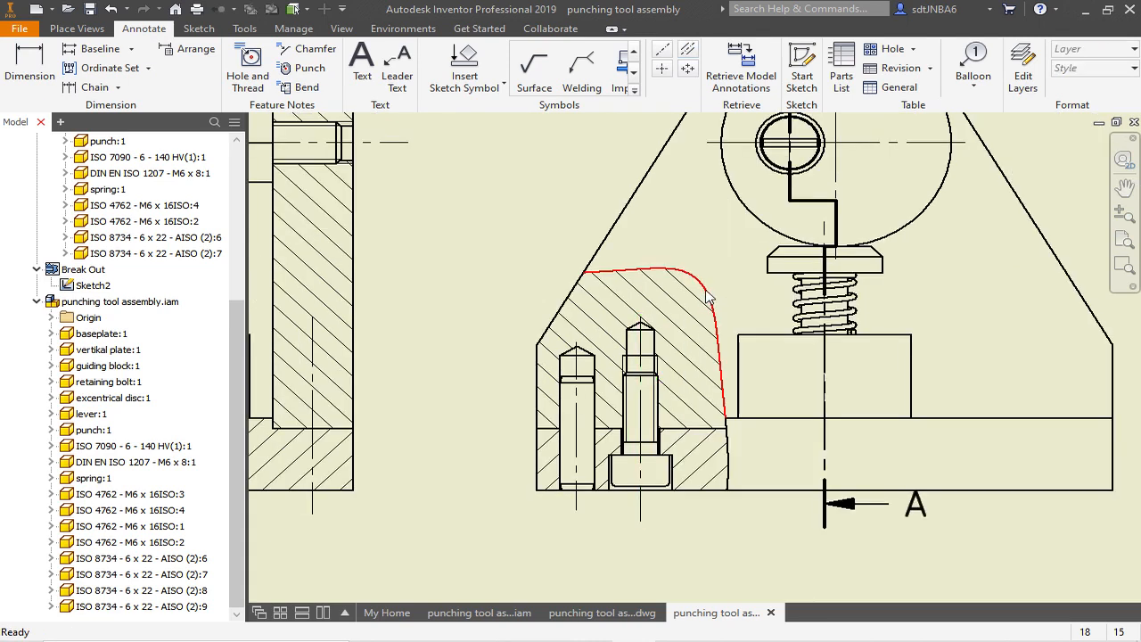
{"action": "right_click", "coordinate": [710, 297]}
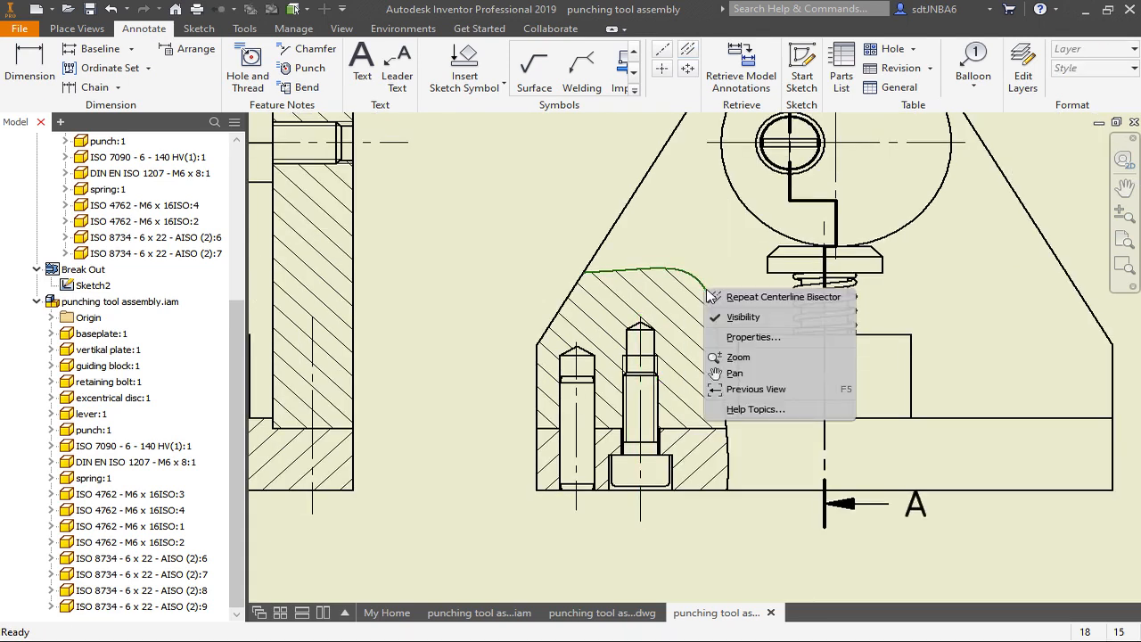
{"action": "left_click", "coordinate": [702, 284]}
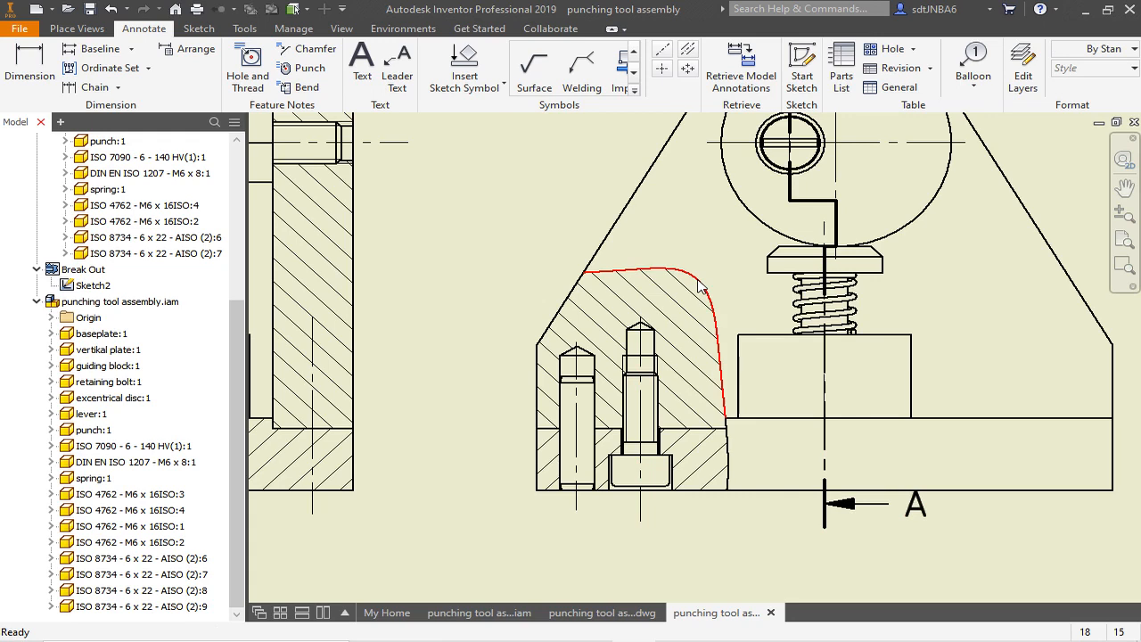
{"action": "right_click", "coordinate": [701, 287]}
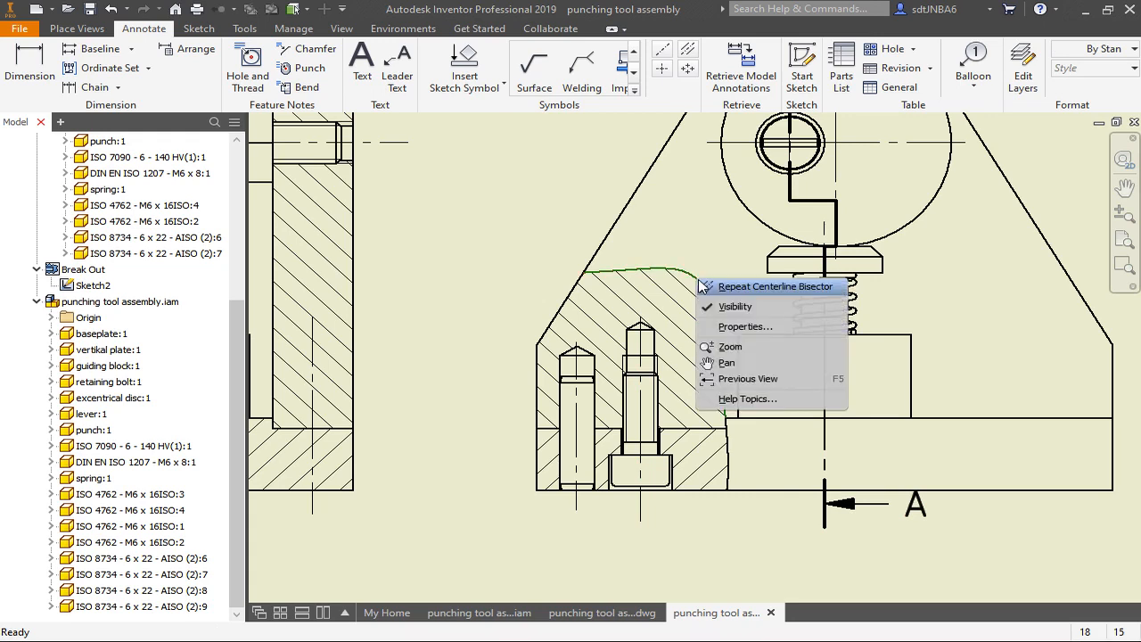
{"action": "left_click", "coordinate": [740, 327]}
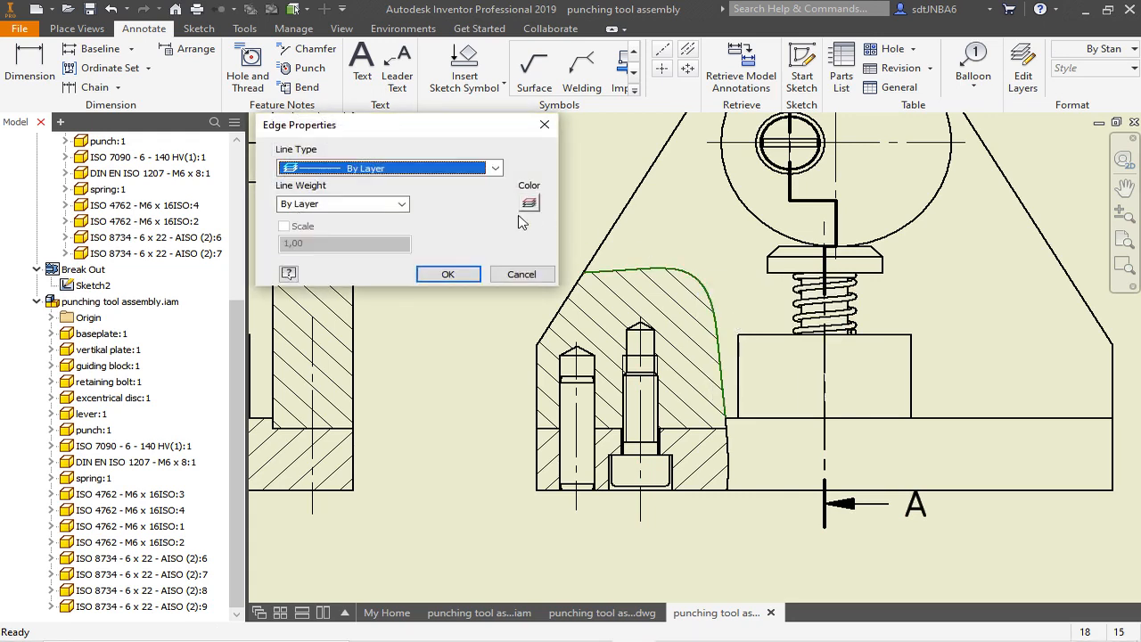
{"action": "left_click", "coordinate": [402, 204]}
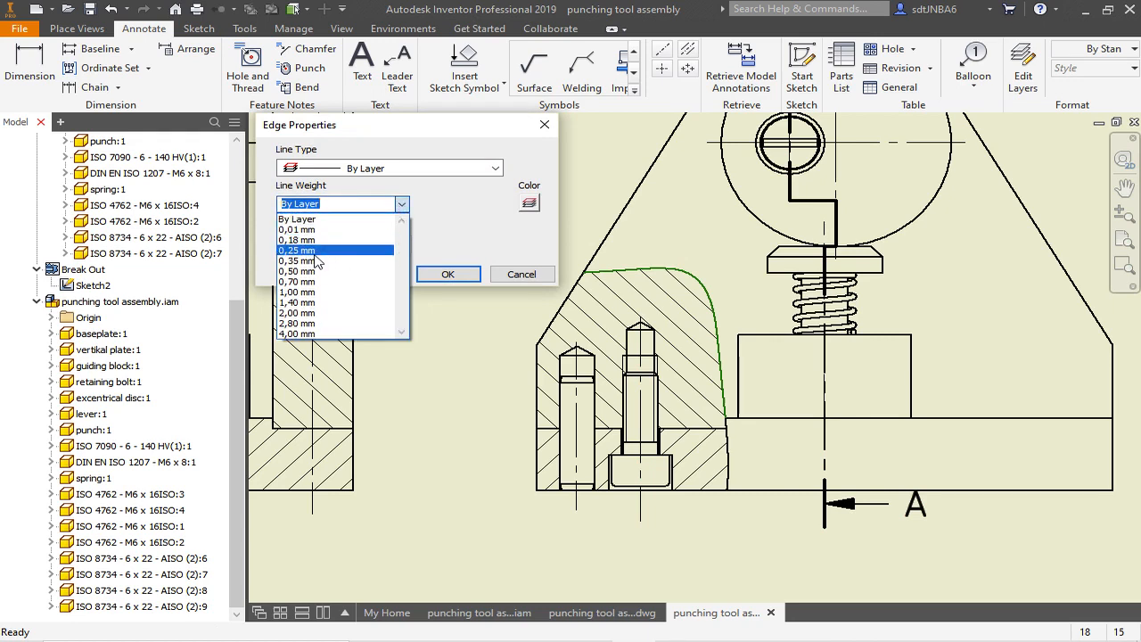
{"action": "left_click", "coordinate": [496, 282]}
{"action": "left_click", "coordinate": [517, 274]}
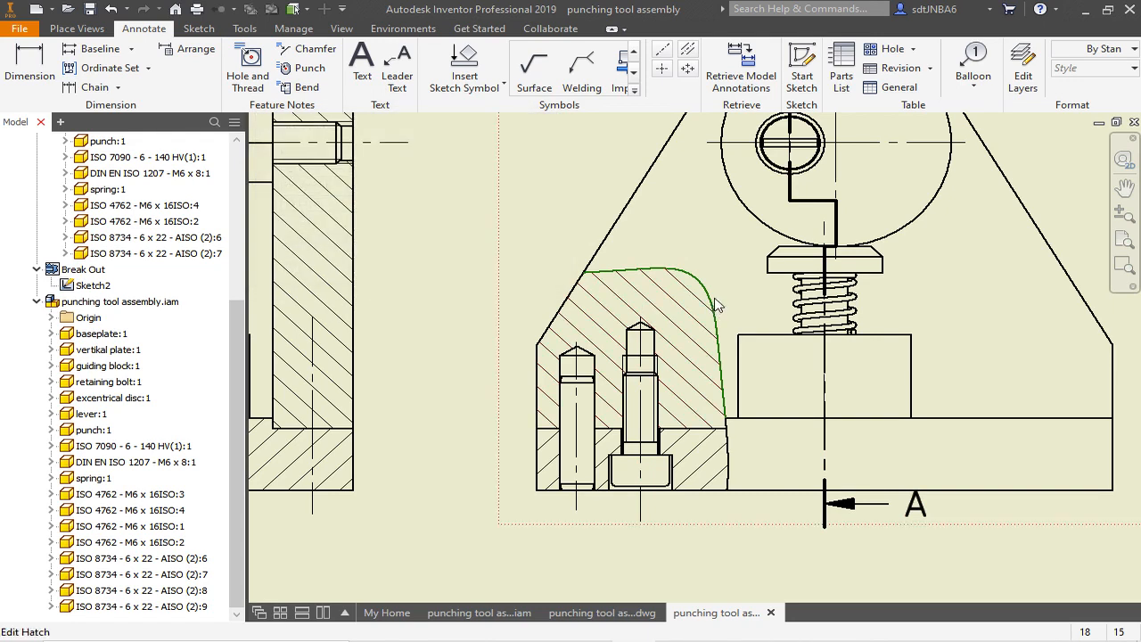
{"action": "right_click", "coordinate": [713, 304]}
{"action": "left_click", "coordinate": [571, 230]}
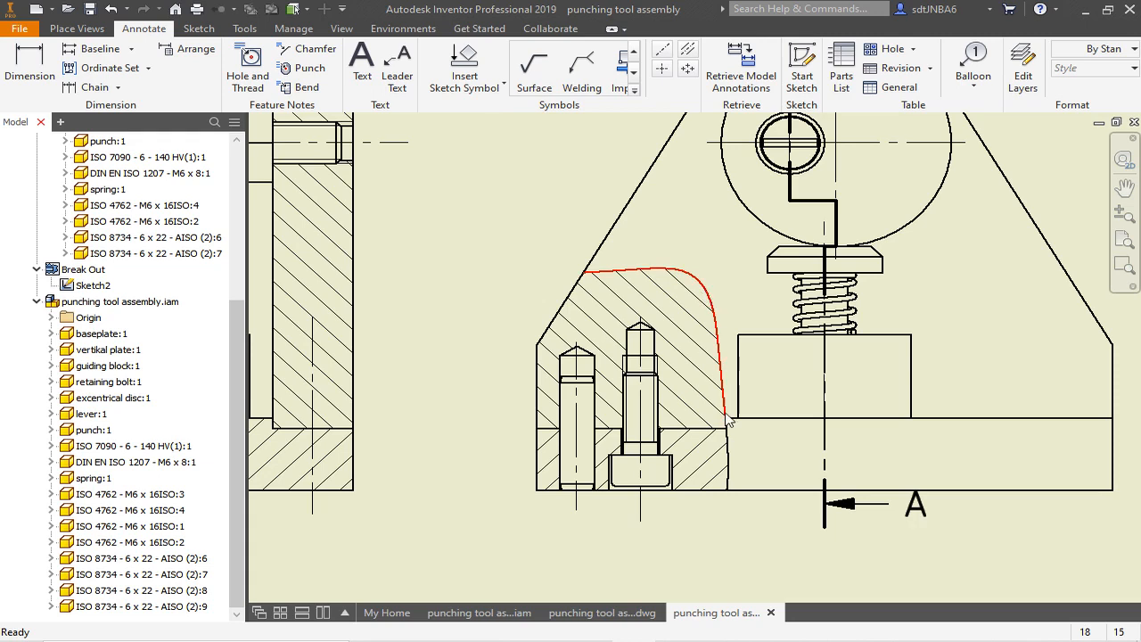
Set the line weight of the break-out's boundary curves on the vertical plate and baseplate to 0,25 mm
{"action": "right_click", "coordinate": [711, 304]}
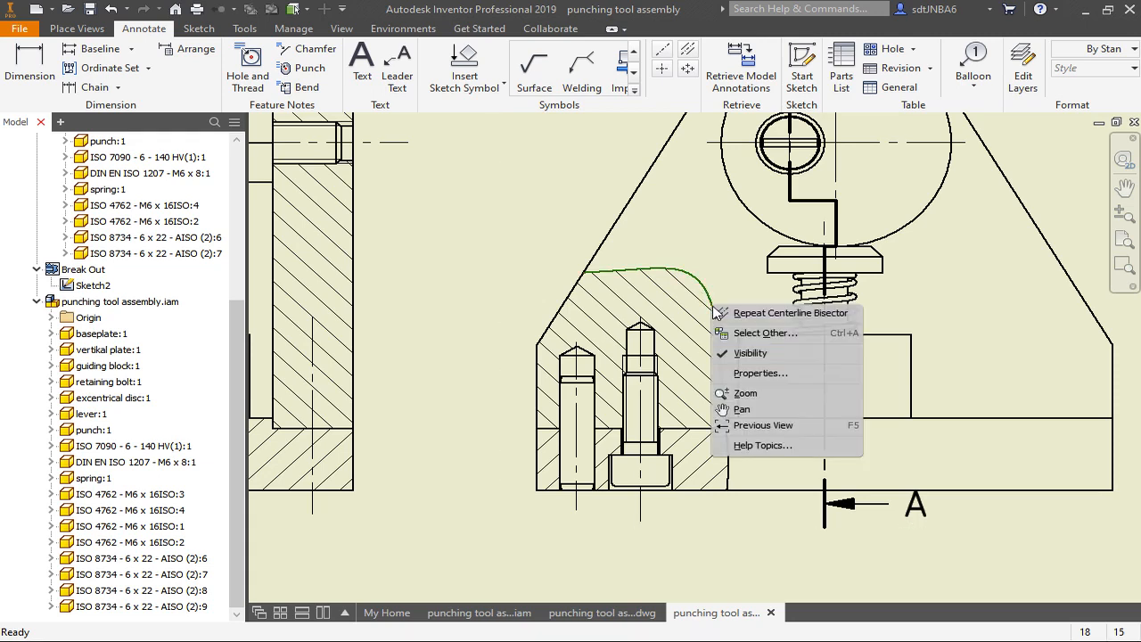
{"action": "left_click", "coordinate": [755, 372]}
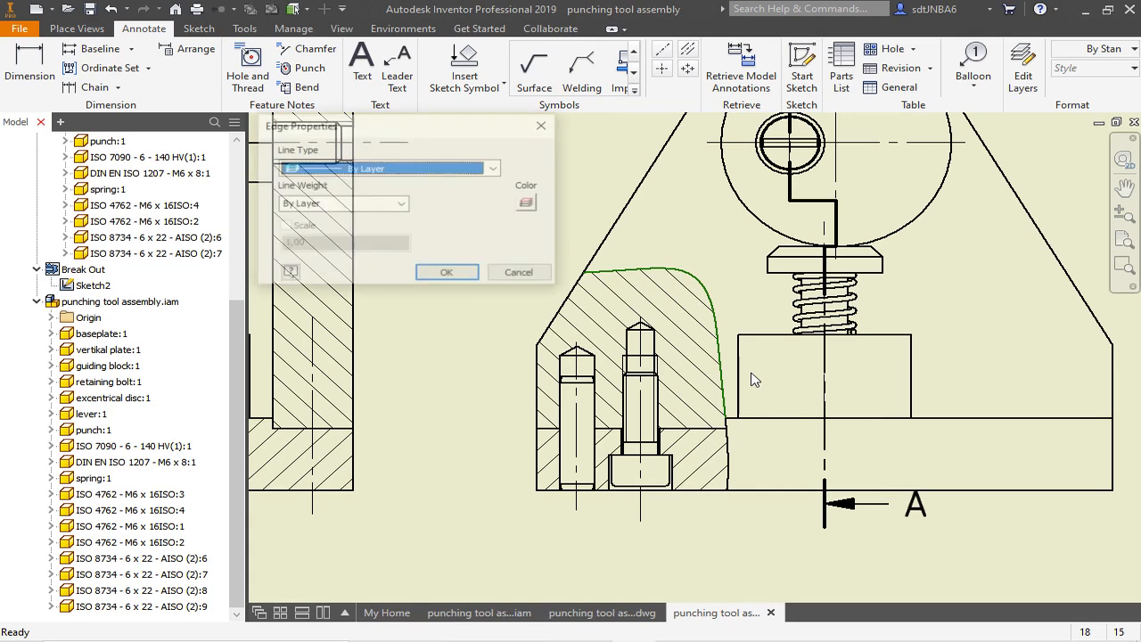
{"action": "left_click", "coordinate": [401, 204]}
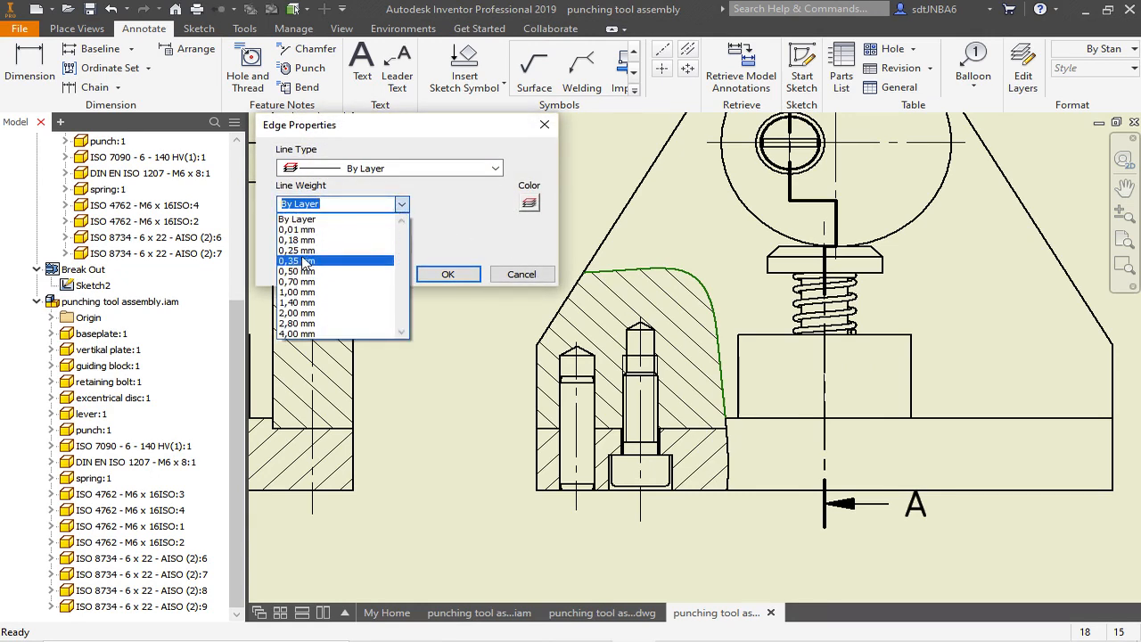
{"action": "left_click", "coordinate": [291, 252]}
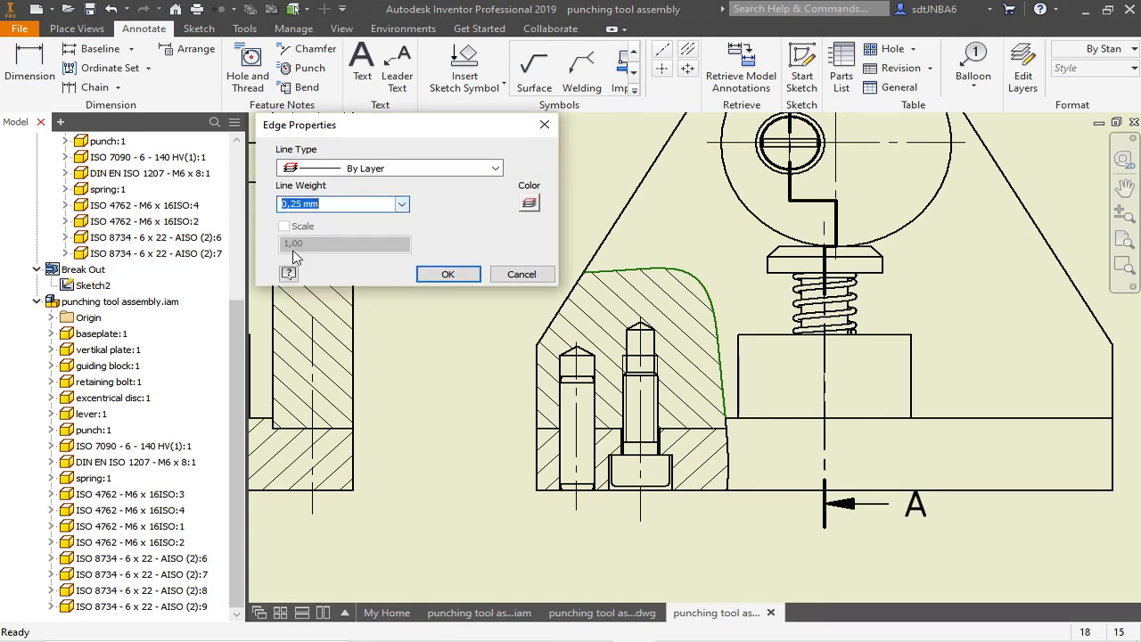
{"action": "left_click", "coordinate": [447, 274]}
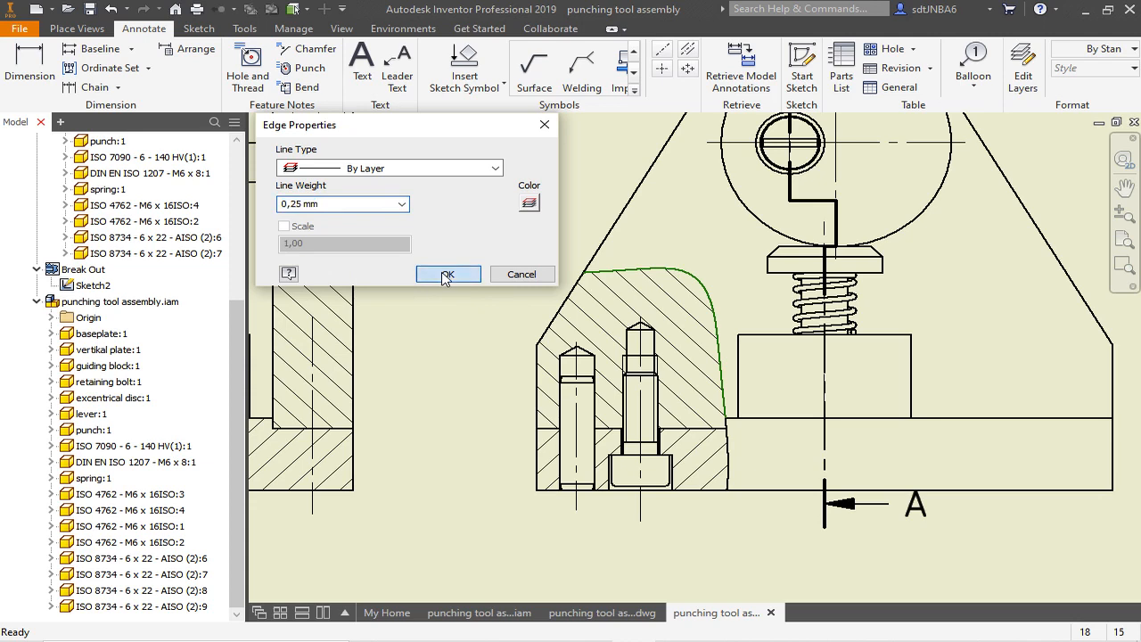
{"action": "right_click", "coordinate": [733, 448]}
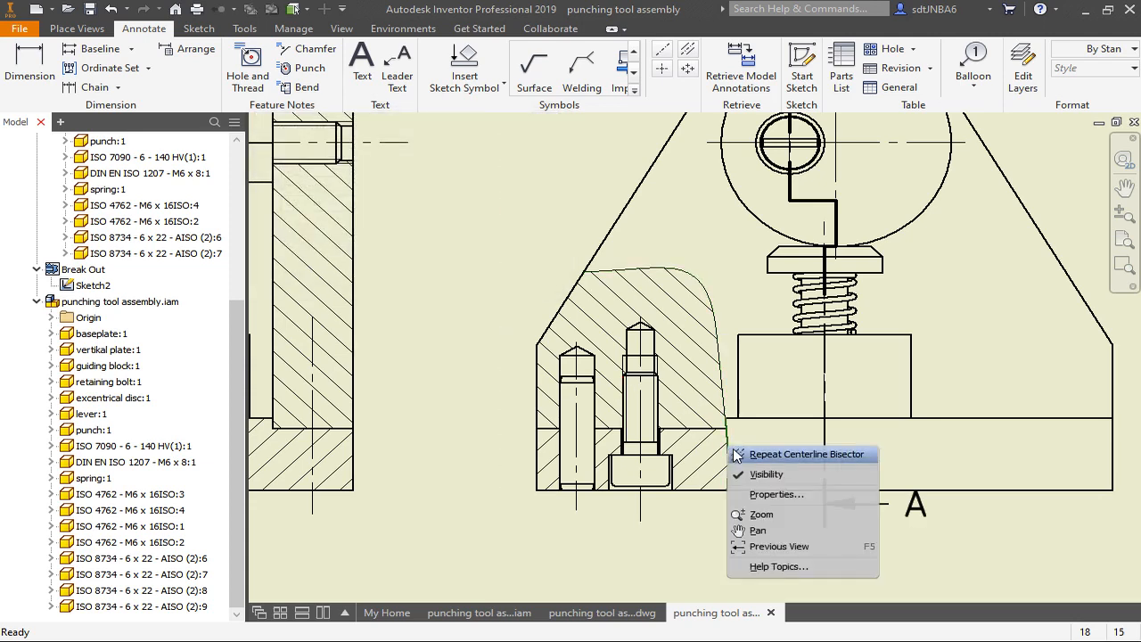
{"action": "left_click", "coordinate": [761, 493]}
{"action": "left_click", "coordinate": [456, 280]}
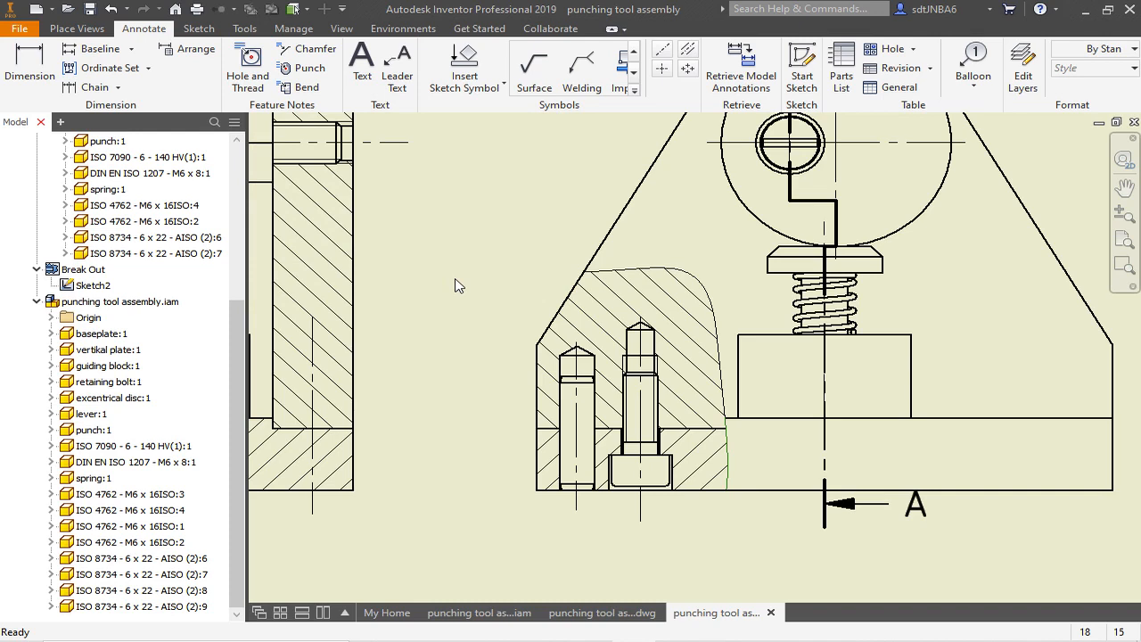
Place an isometric base view of the punching tool assembly at scale 1:1 beneath section A-A
{"action": "scroll", "coordinate": [475, 283], "scroll_direction": "down", "scroll_amount": 5}
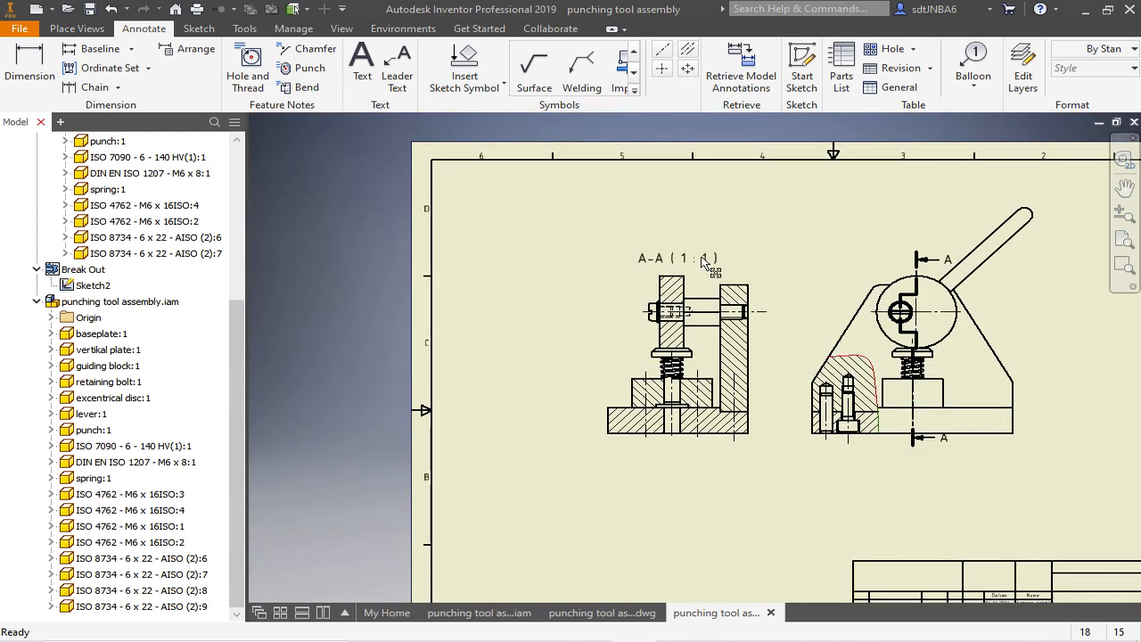
{"action": "scroll", "coordinate": [562, 214], "scroll_direction": "down", "scroll_amount": 2}
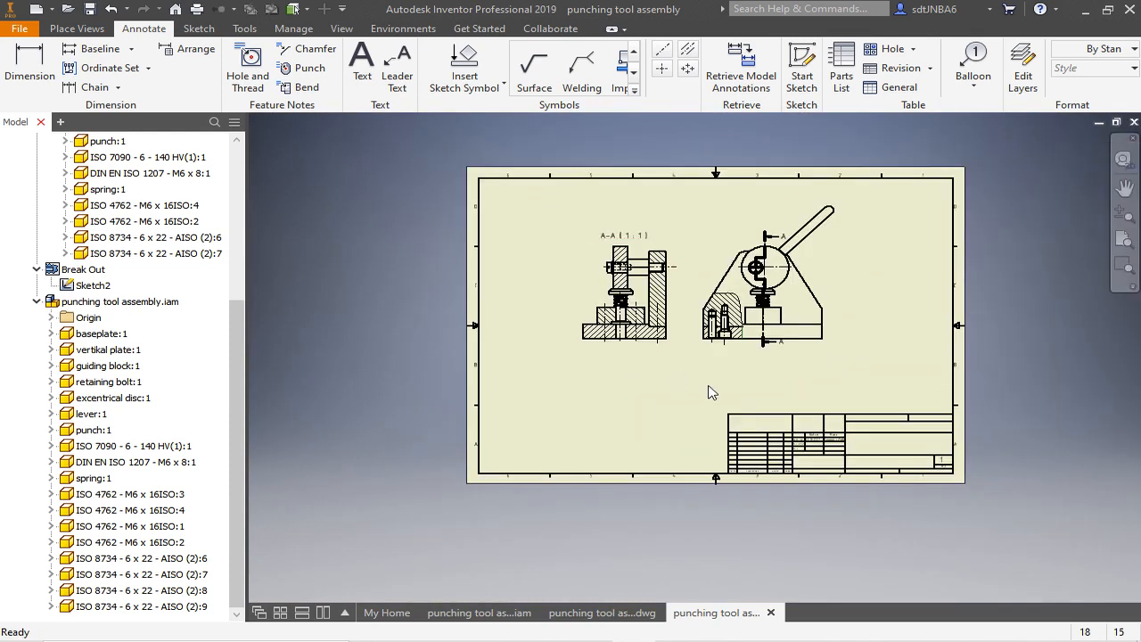
{"action": "scroll", "coordinate": [711, 392], "scroll_direction": "up", "scroll_amount": 3}
{"action": "scroll", "coordinate": [710, 391], "scroll_direction": "down", "scroll_amount": 2}
{"action": "left_click", "coordinate": [76, 28]}
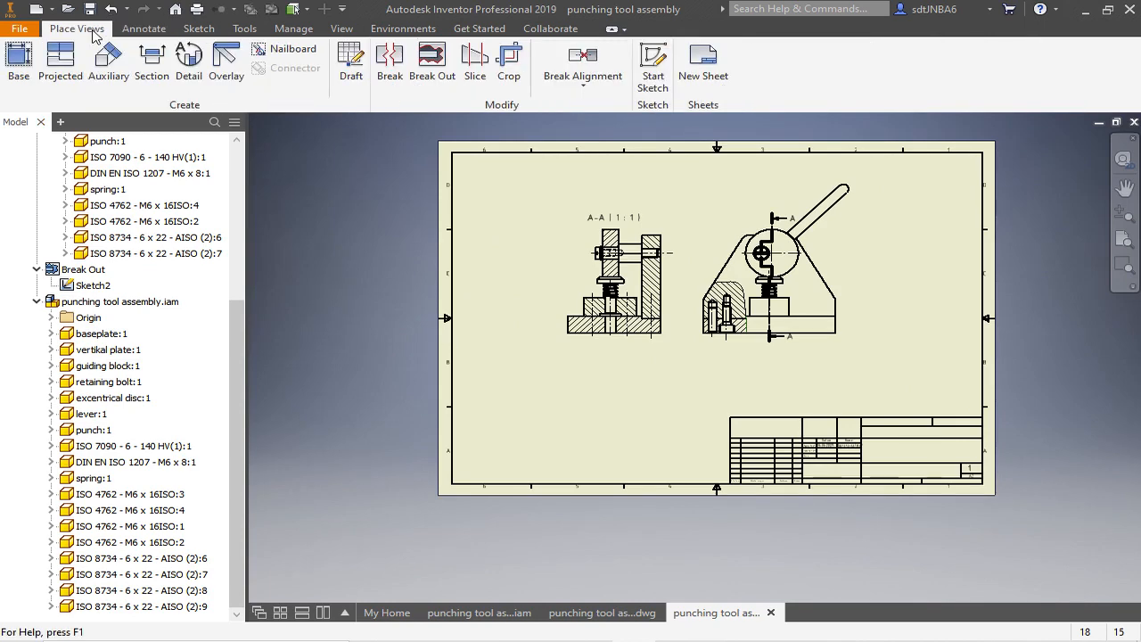
{"action": "left_click", "coordinate": [17, 57]}
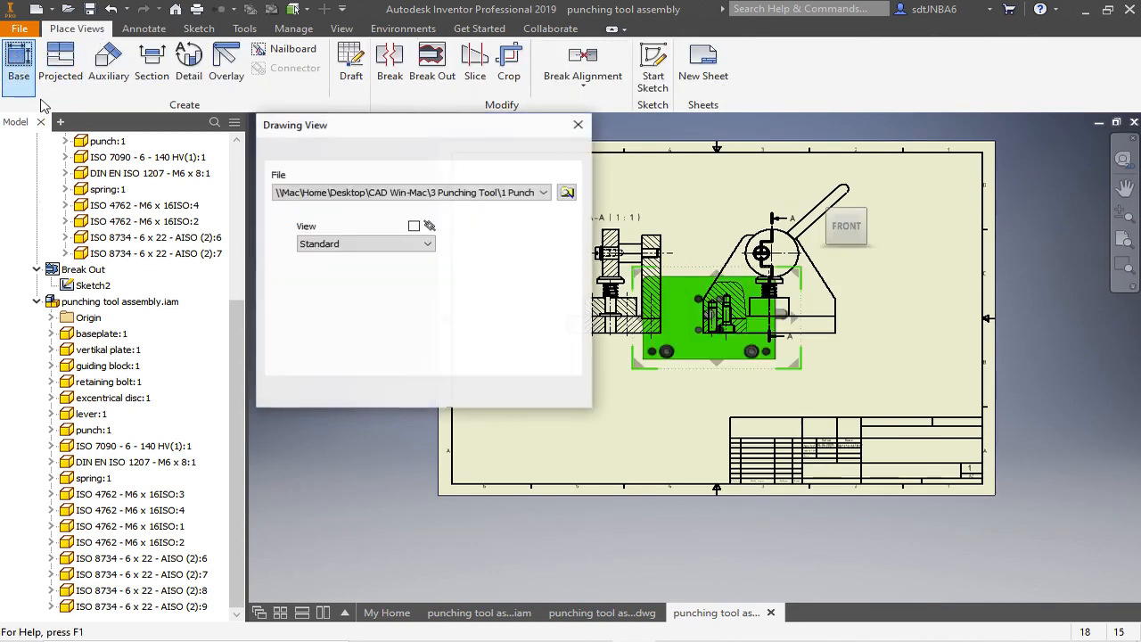
{"action": "left_click", "coordinate": [847, 204]}
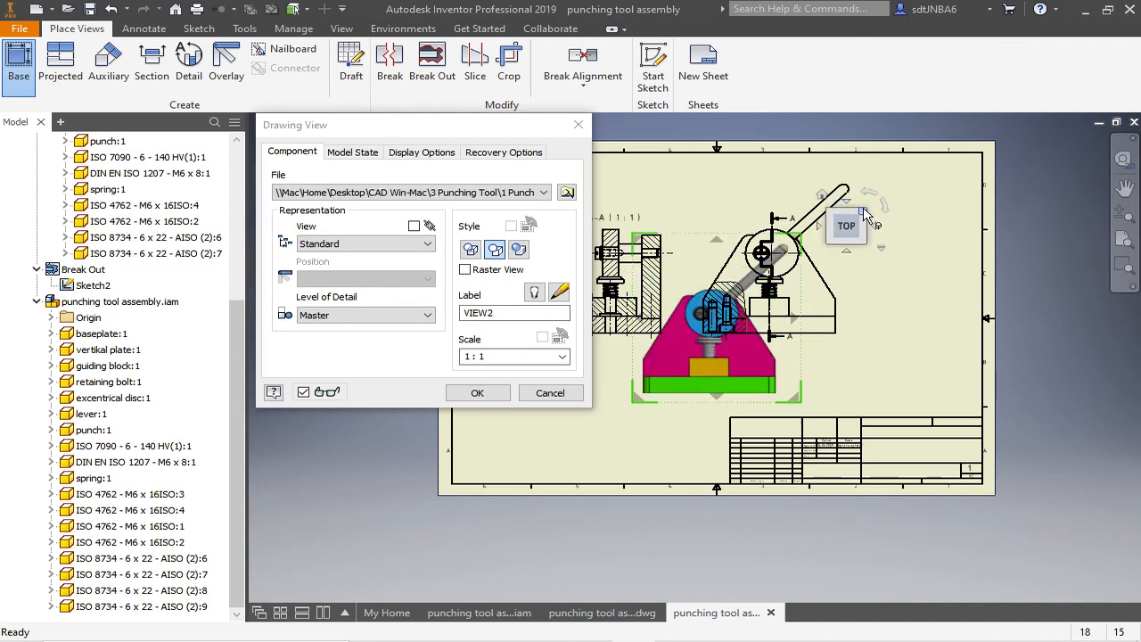
{"action": "left_click", "coordinate": [860, 237]}
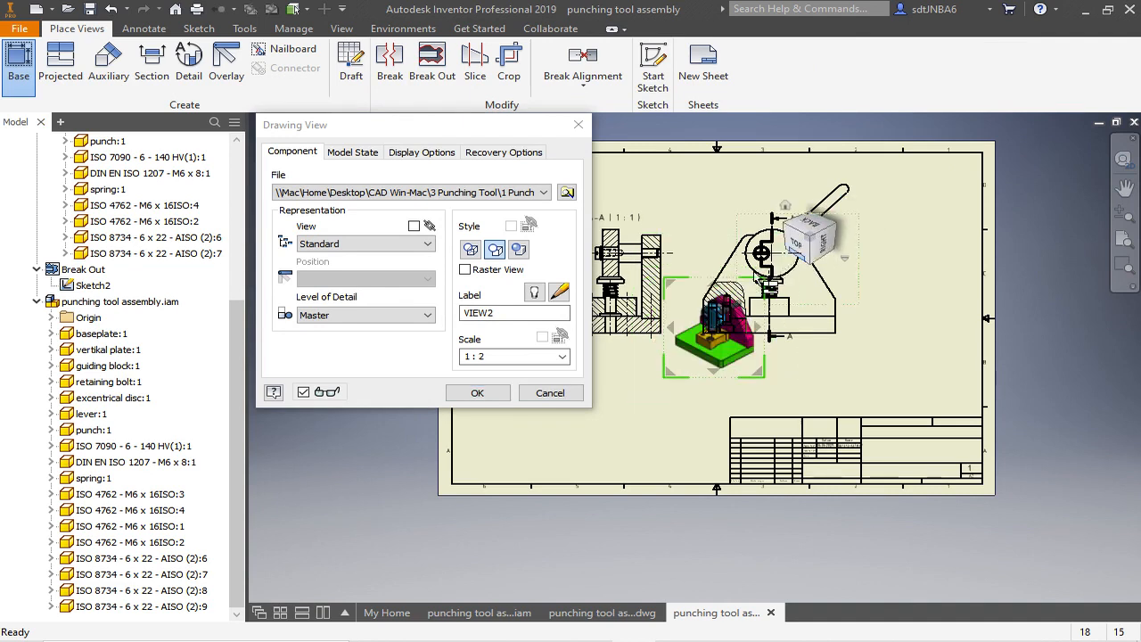
{"action": "left_click", "coordinate": [562, 356]}
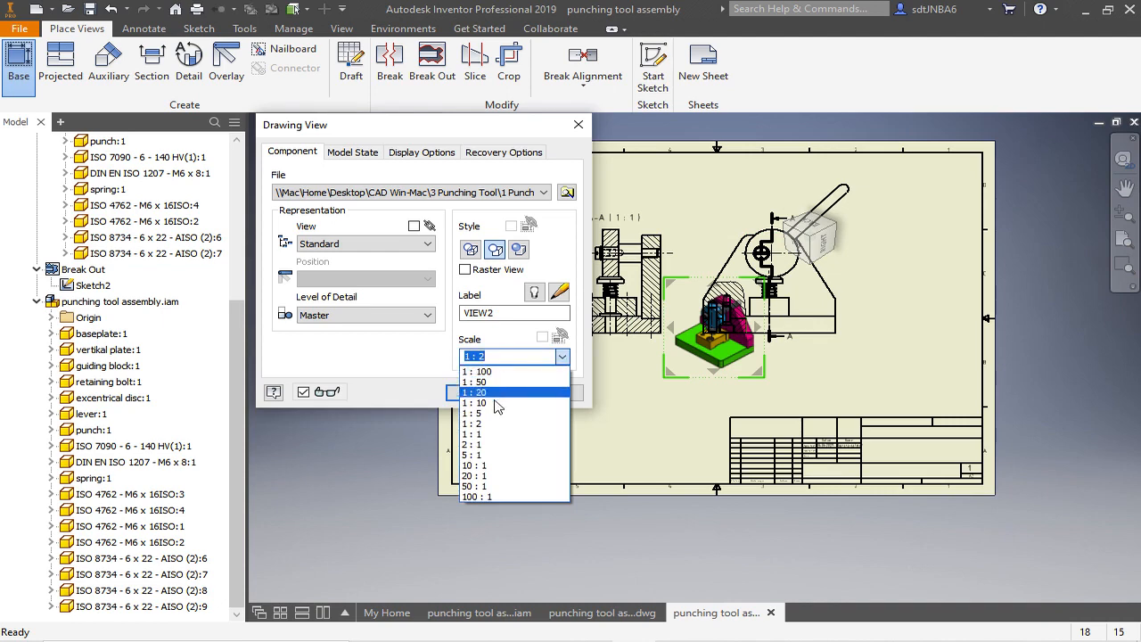
{"action": "left_click", "coordinate": [488, 435]}
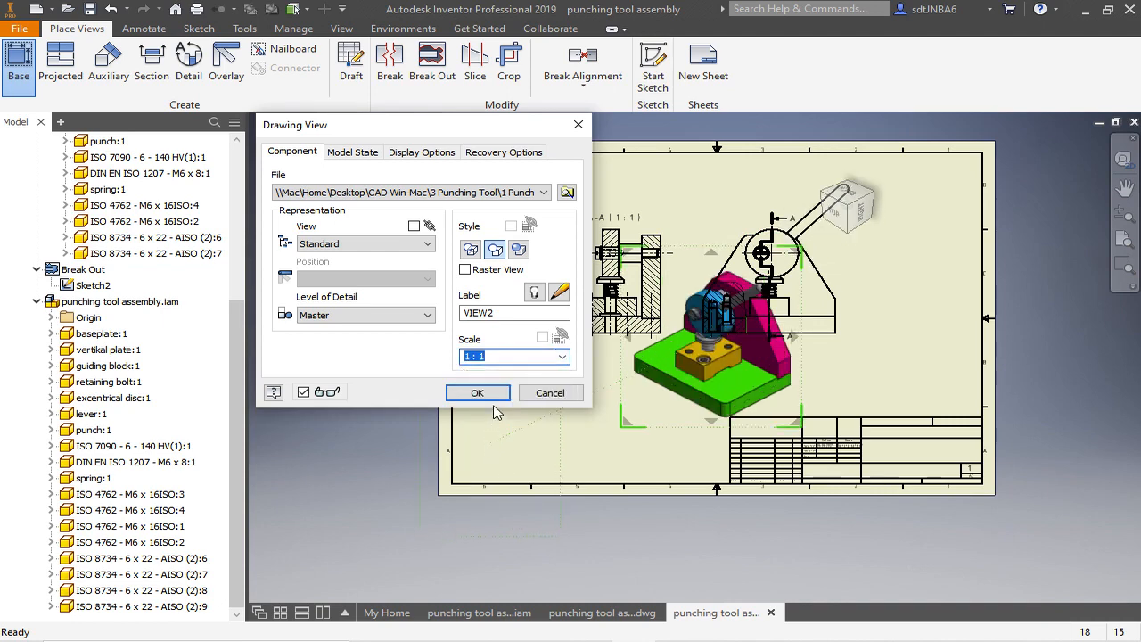
{"action": "left_click", "coordinate": [468, 393]}
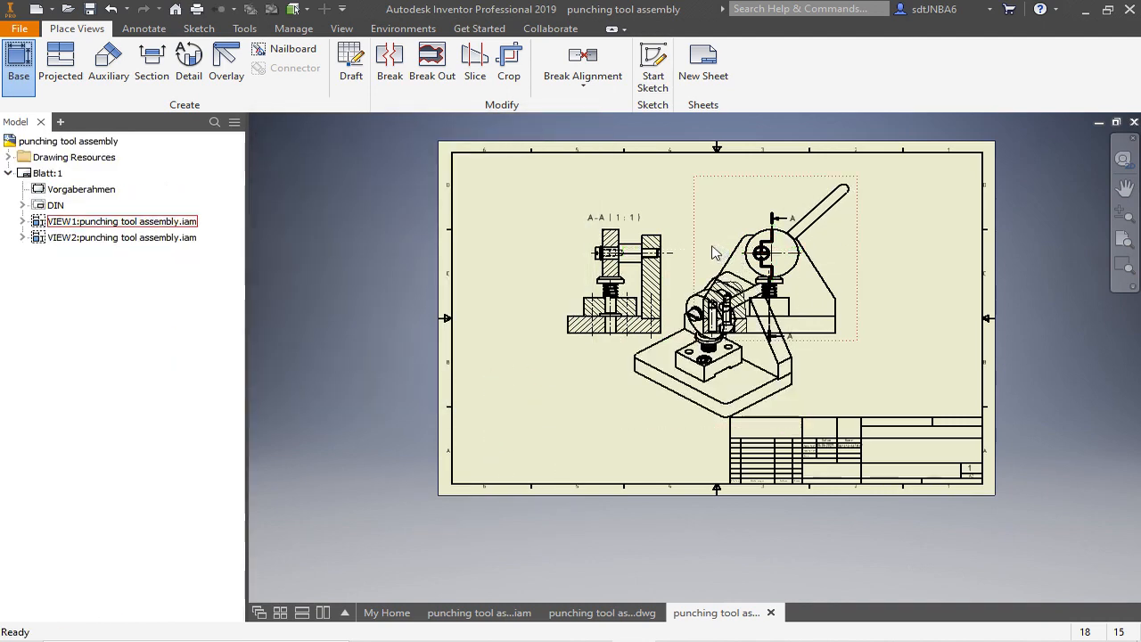
{"action": "left_click_drag", "start_coordinate": [622, 403], "coordinate": [532, 473]}
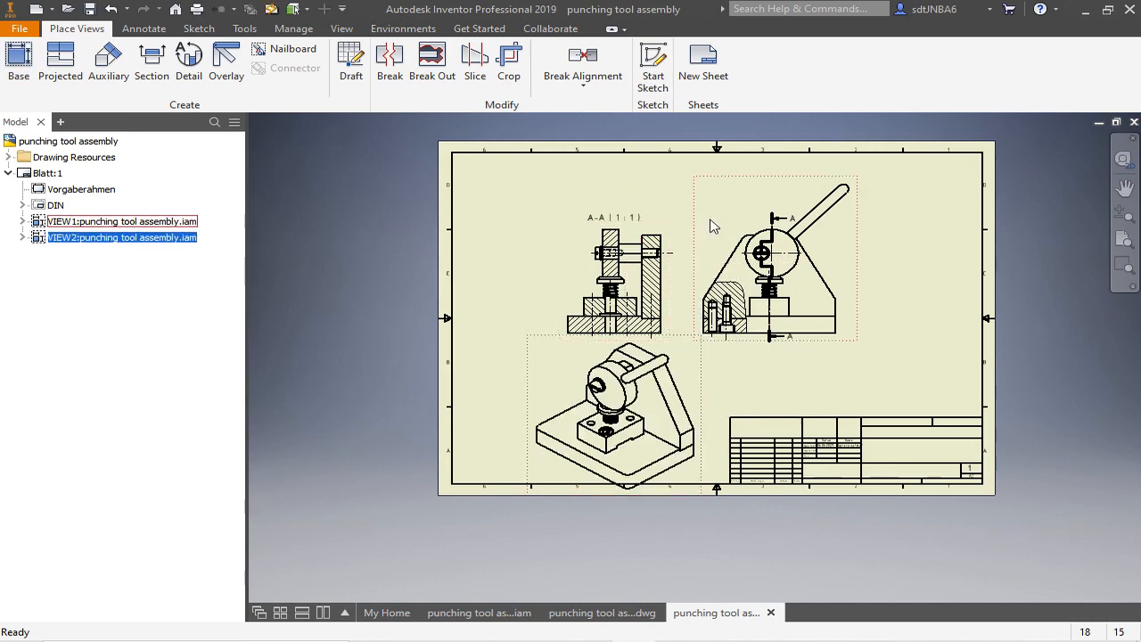
Enable the Tangent Edges and Thread Feature display options for the isometric view
{"action": "scroll", "coordinate": [635, 332], "scroll_direction": "down", "scroll_amount": 5}
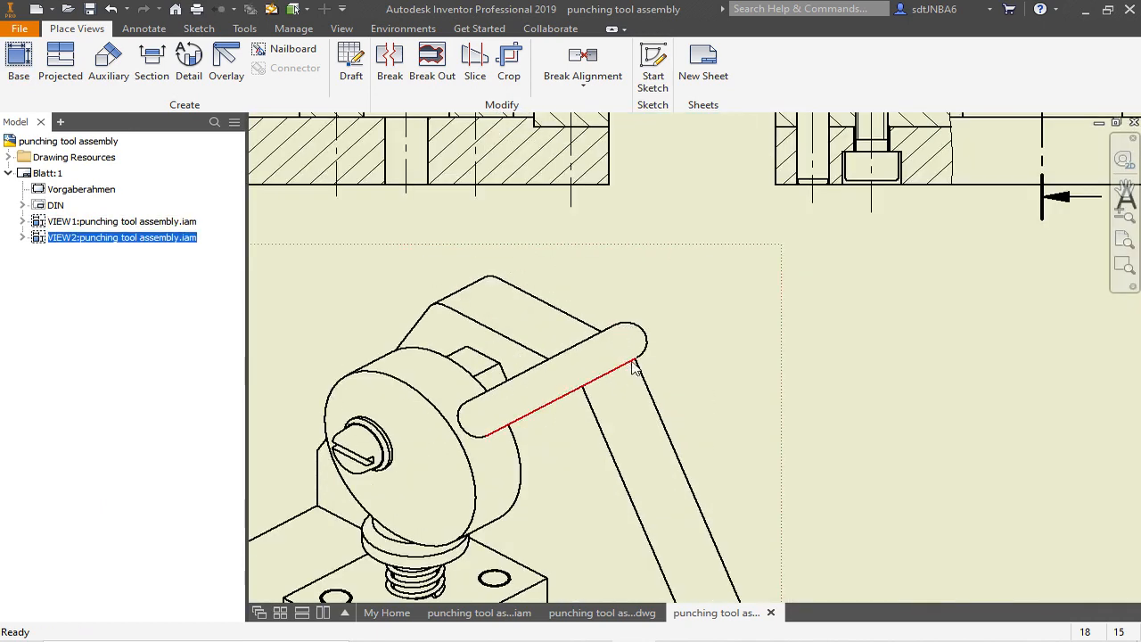
{"action": "scroll", "coordinate": [672, 279], "scroll_direction": "up", "scroll_amount": 5}
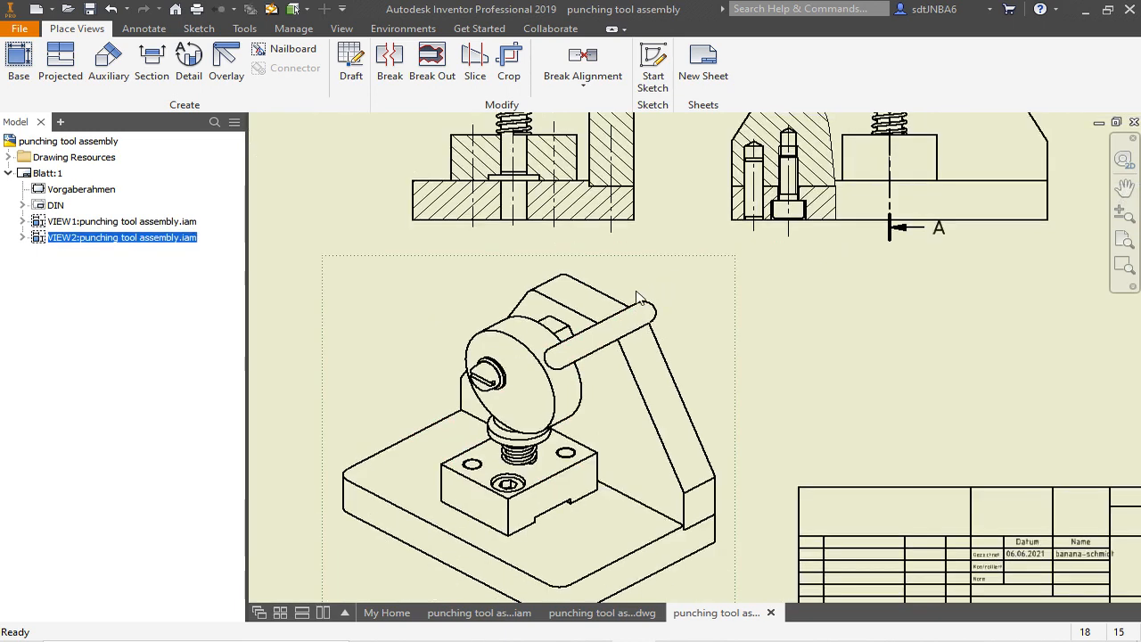
{"action": "scroll", "coordinate": [471, 375], "scroll_direction": "down", "scroll_amount": 6}
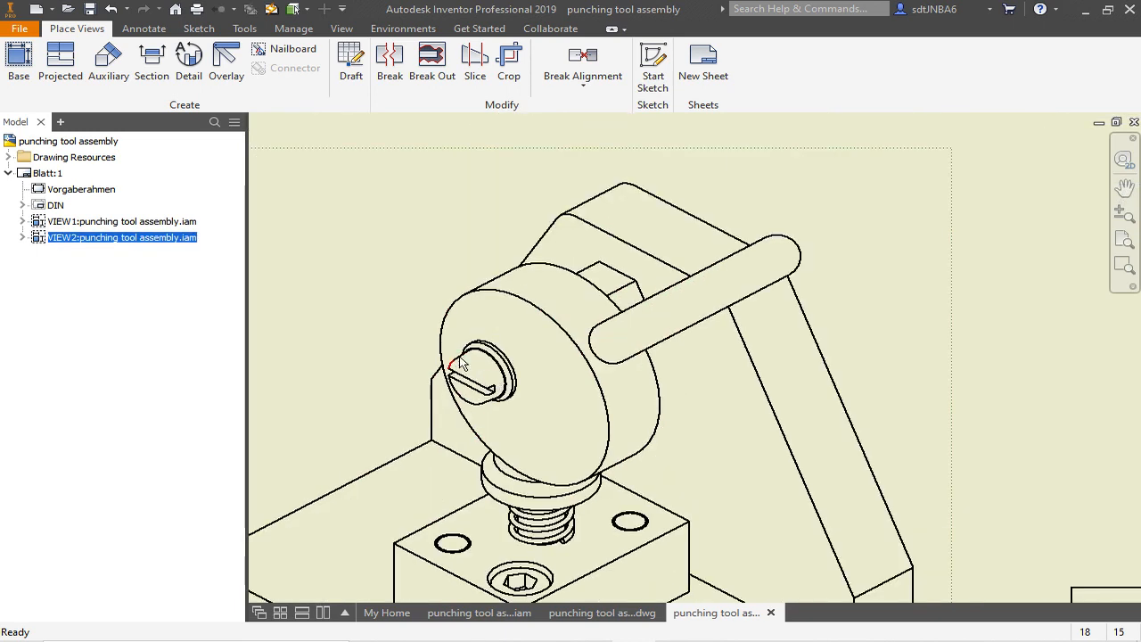
{"action": "double_click", "coordinate": [657, 158]}
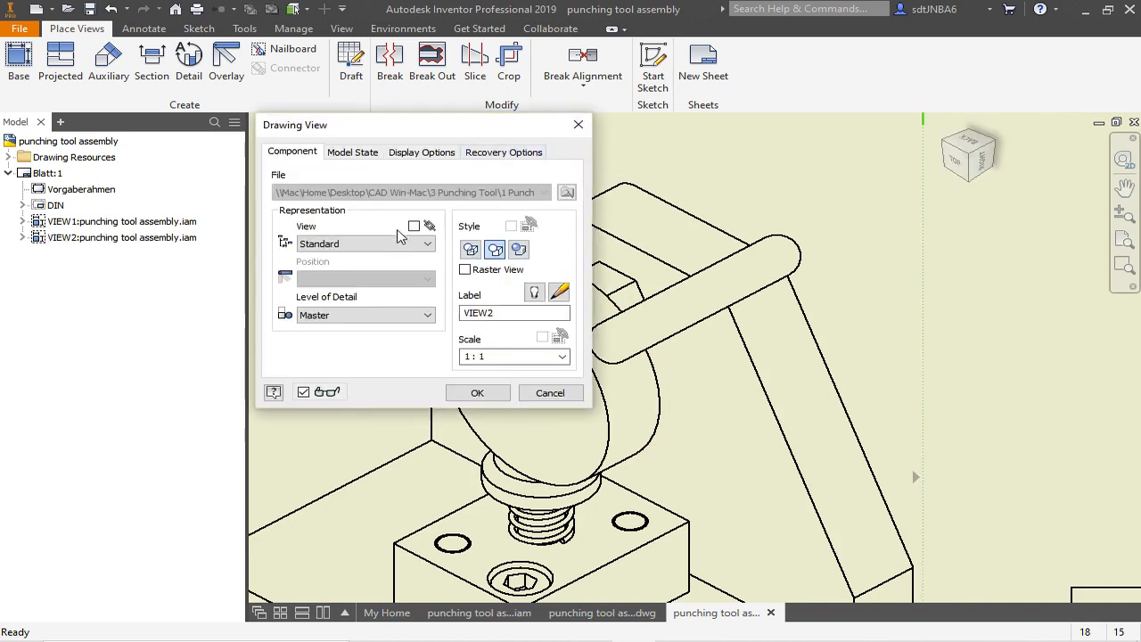
{"action": "left_click", "coordinate": [409, 153]}
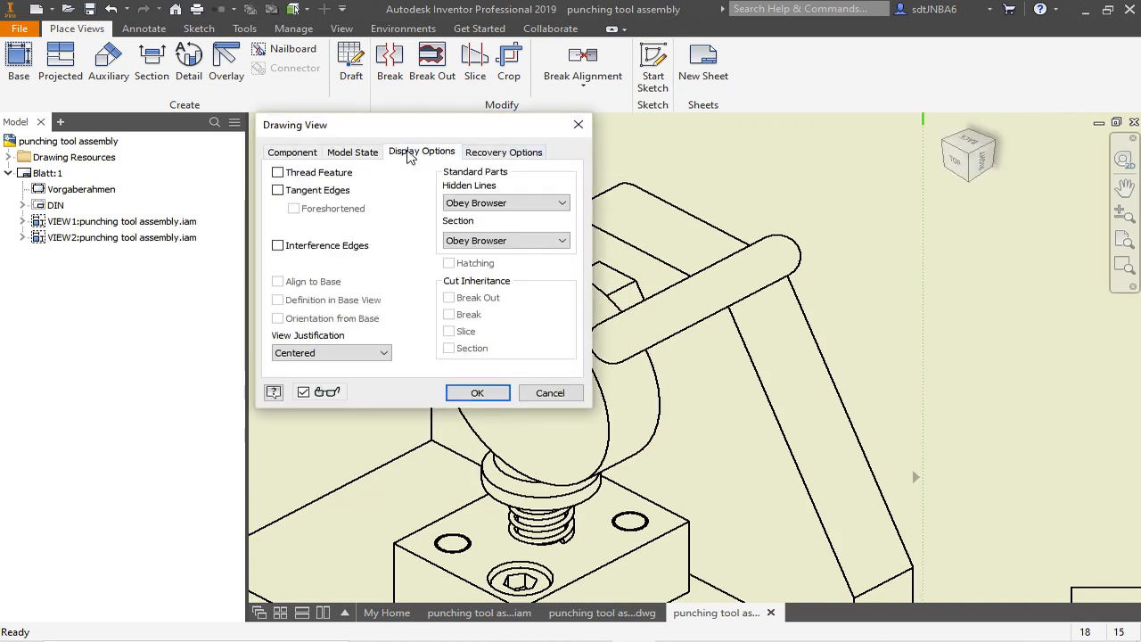
{"action": "left_click", "coordinate": [277, 191]}
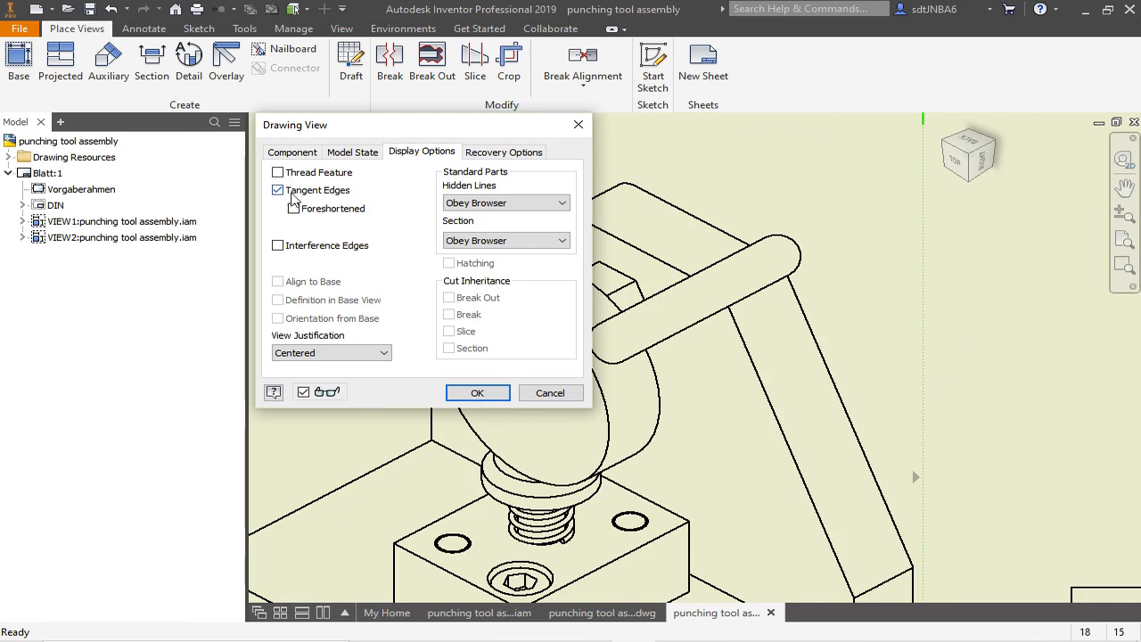
{"action": "left_click", "coordinate": [279, 173]}
{"action": "left_click", "coordinate": [475, 392]}
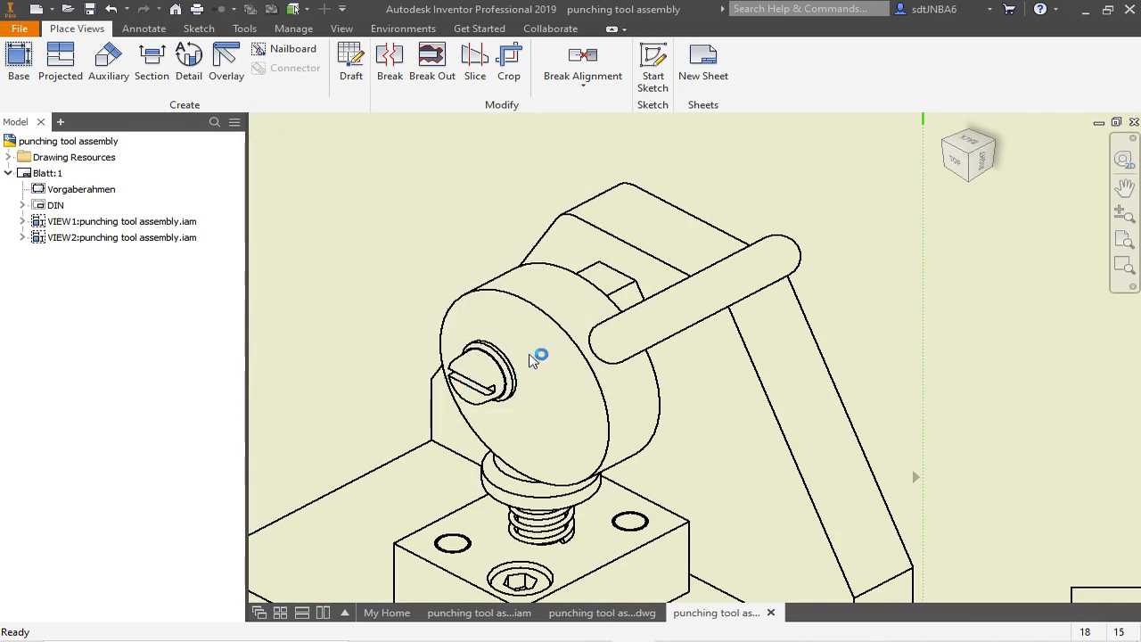
Add a centerline bisector along the lever in the base view
{"action": "scroll", "coordinate": [651, 393], "scroll_direction": "down", "scroll_amount": 3}
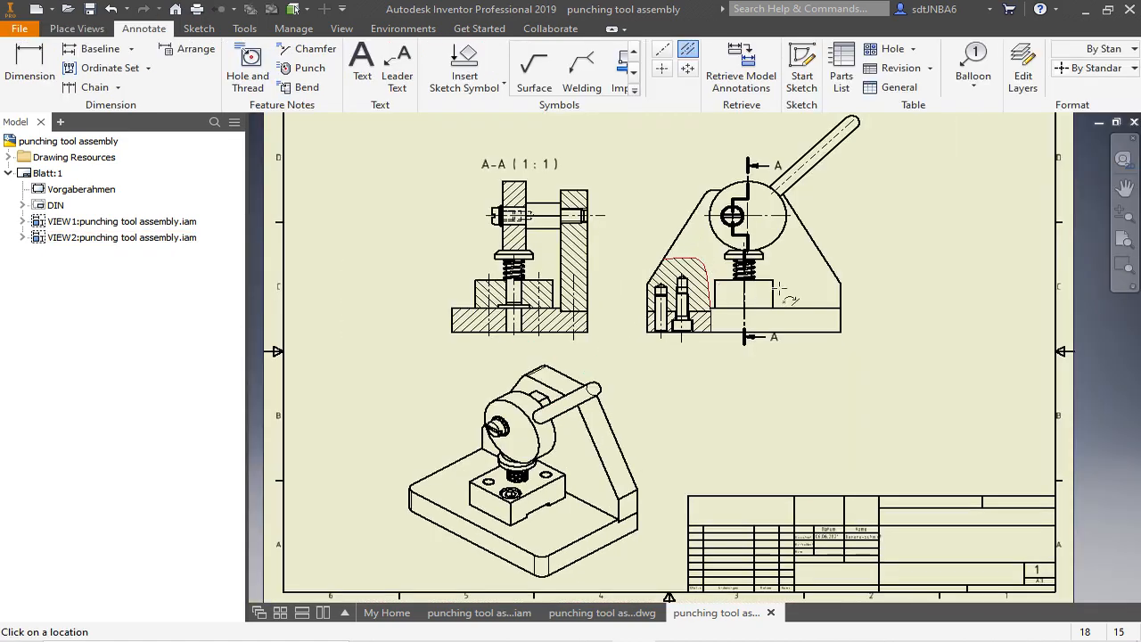
{"action": "scroll", "coordinate": [813, 301], "scroll_direction": "up", "scroll_amount": 3}
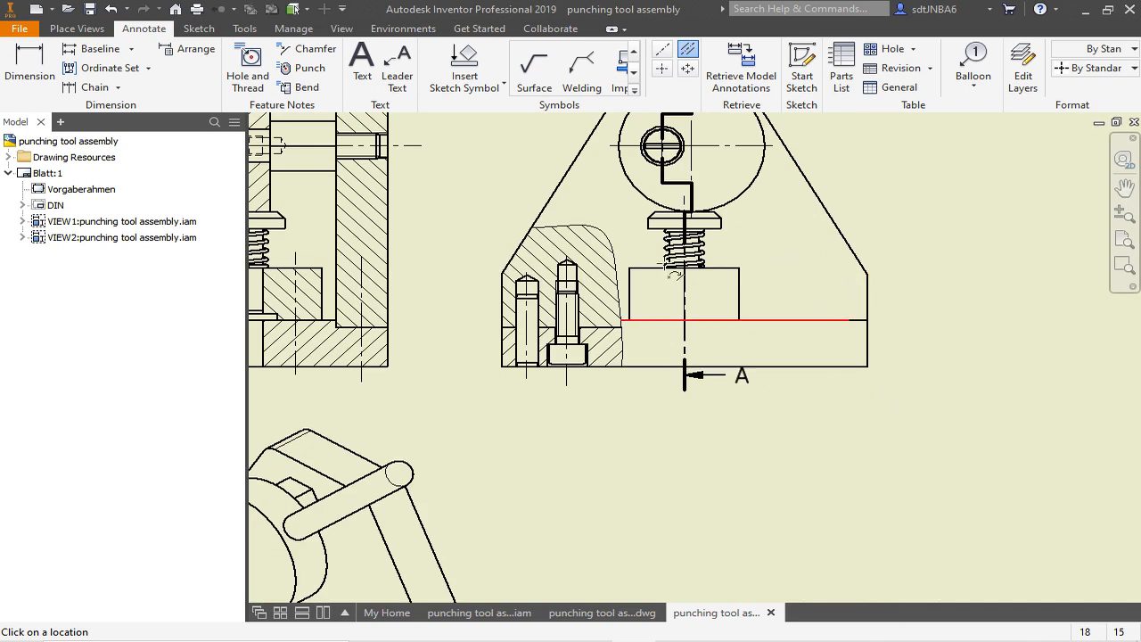
{"action": "scroll", "coordinate": [871, 225], "scroll_direction": "down", "scroll_amount": 3}
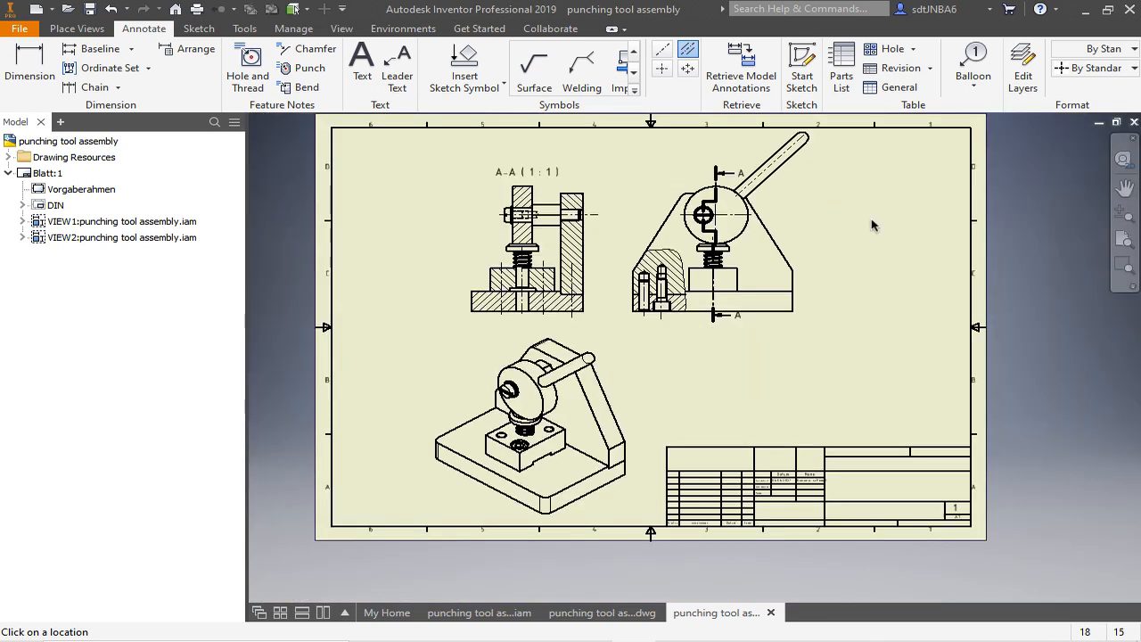